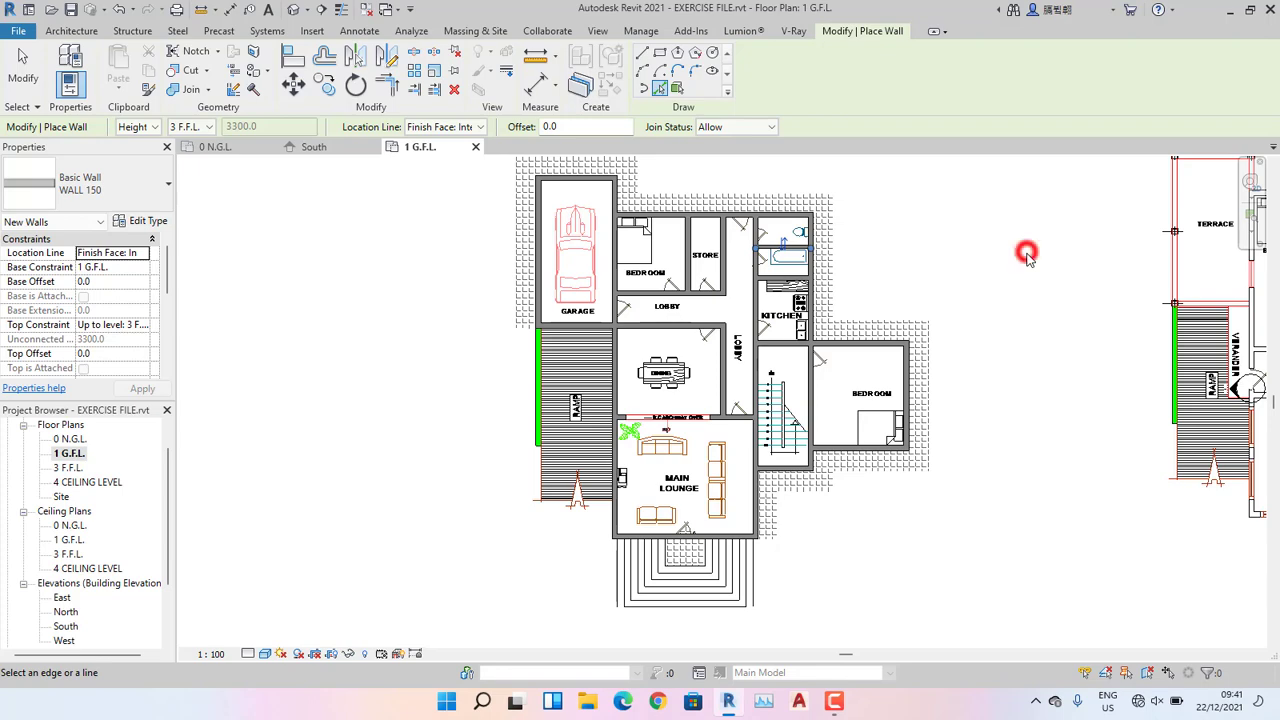
# Start a floor boundary on 1 G.F.L. using Pick Lines and duplicate the floor type as FLOOR SLAB 150.
pyautogui.click(84, 33)
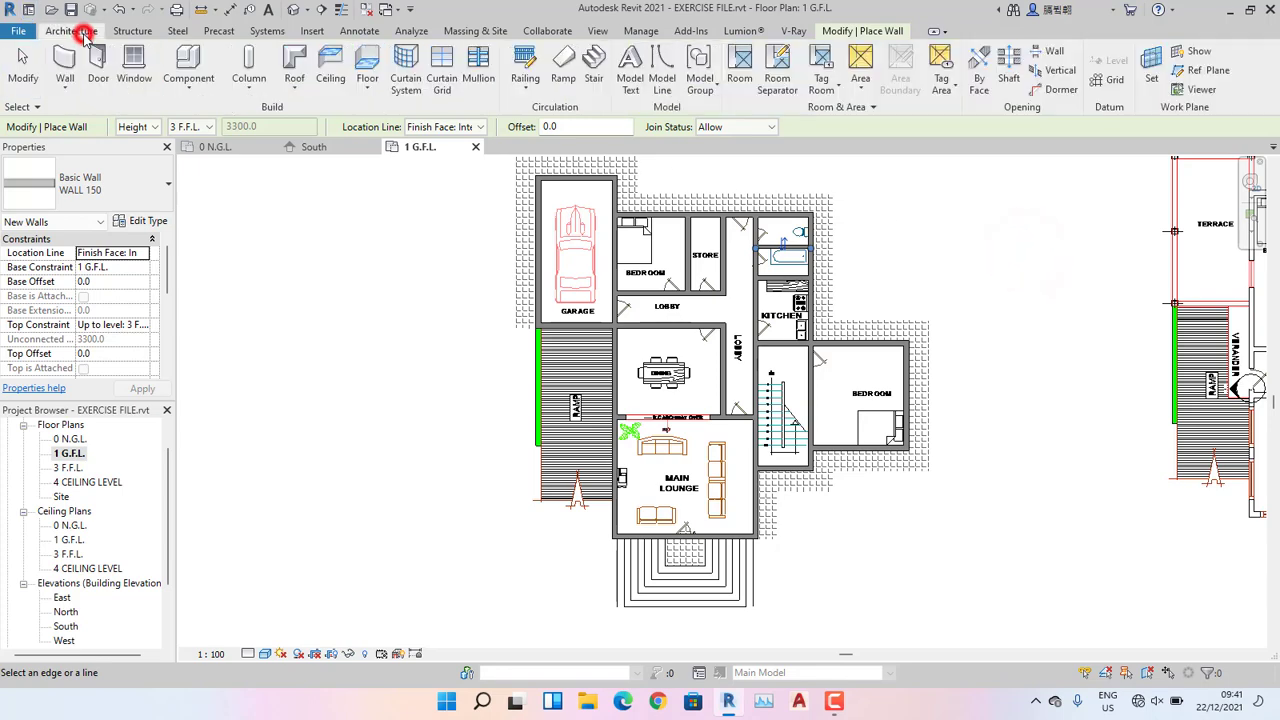
pyautogui.click(367, 64)
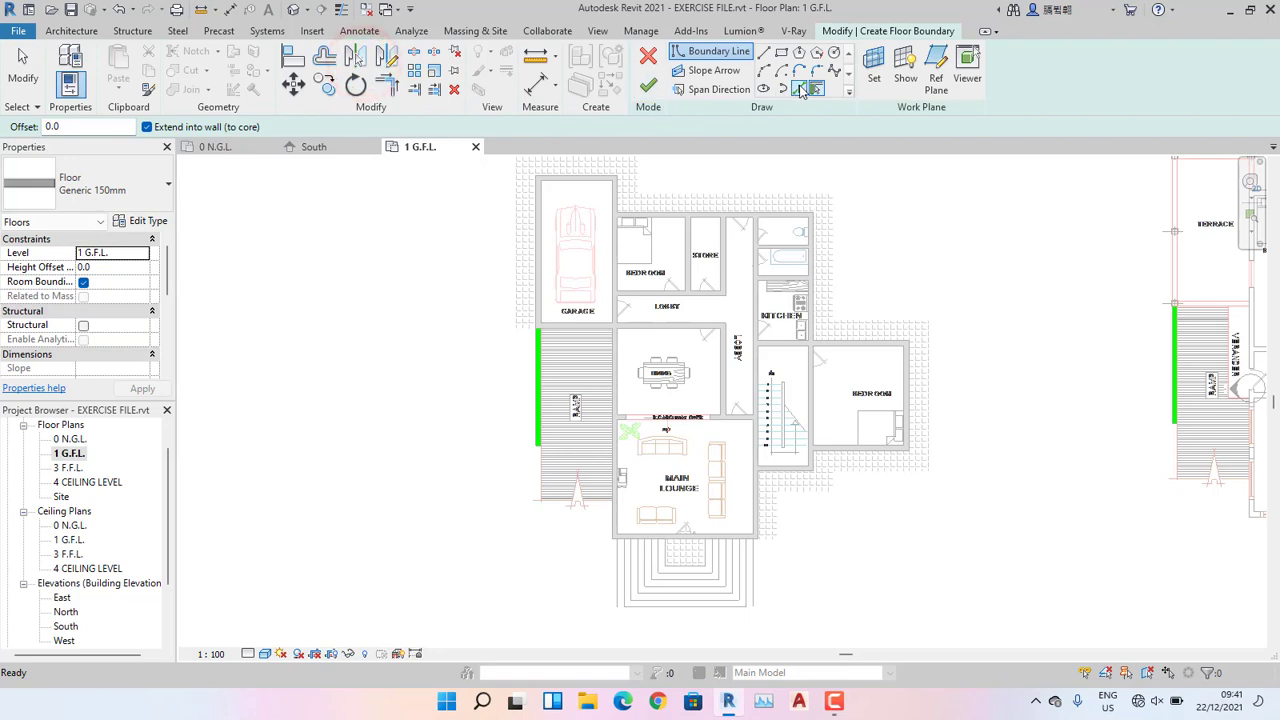
pyautogui.click(800, 90)
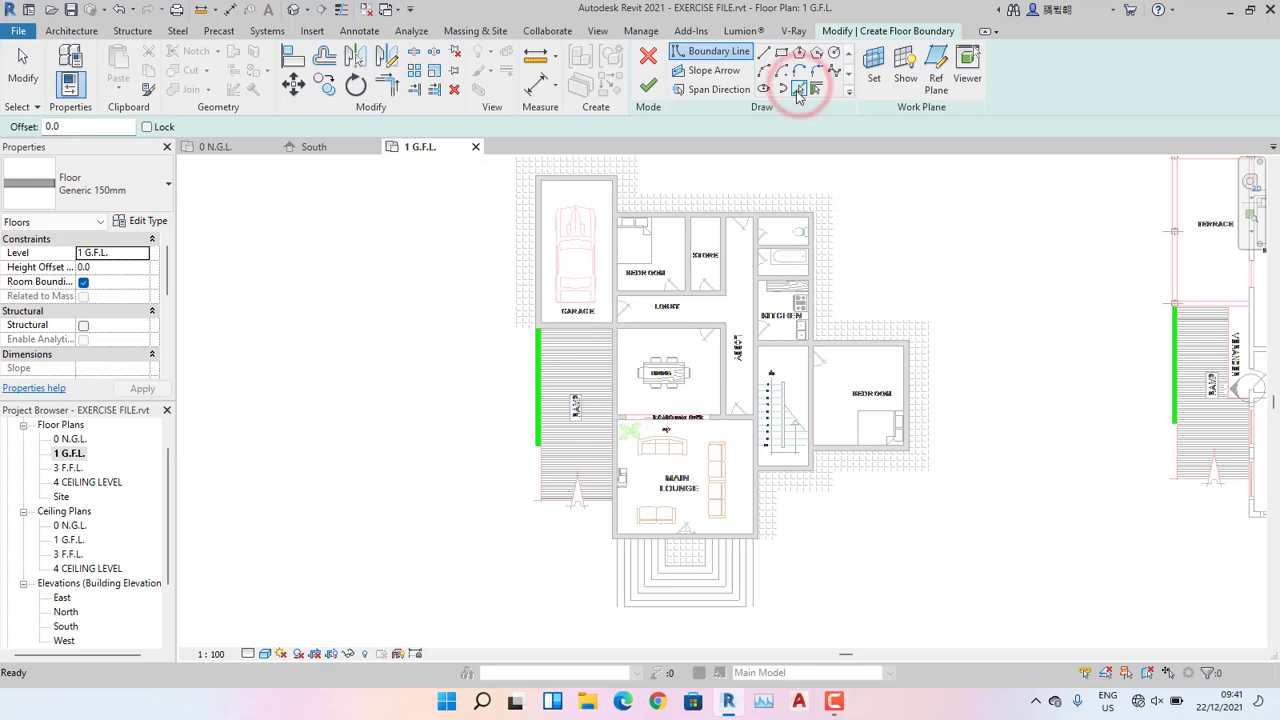
pyautogui.click(150, 221)
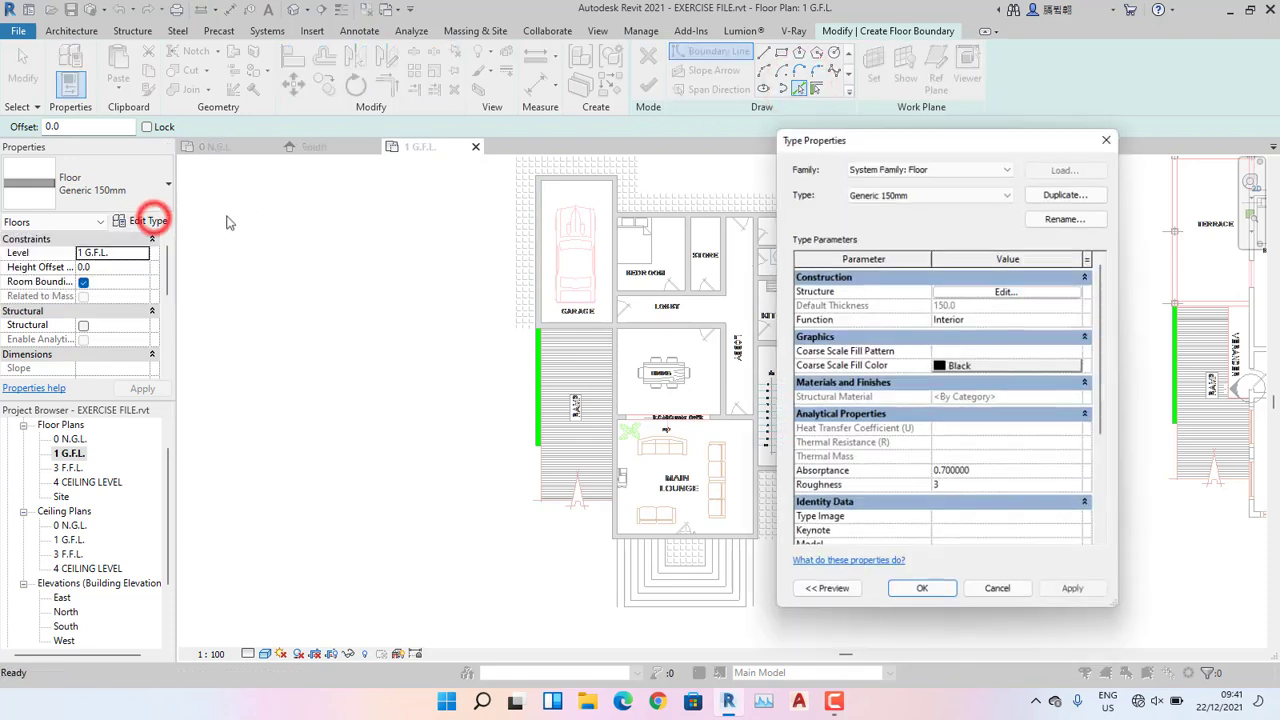
pyautogui.click(1066, 197)
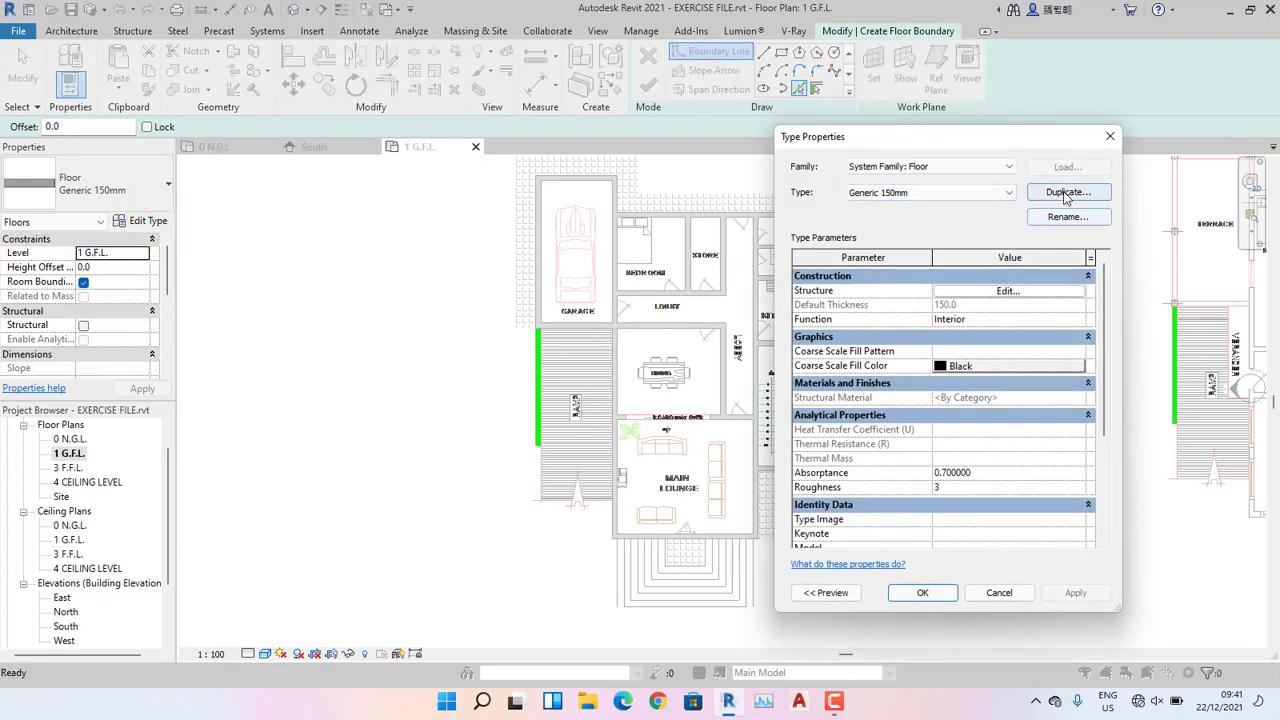
pyautogui.click(1066, 195)
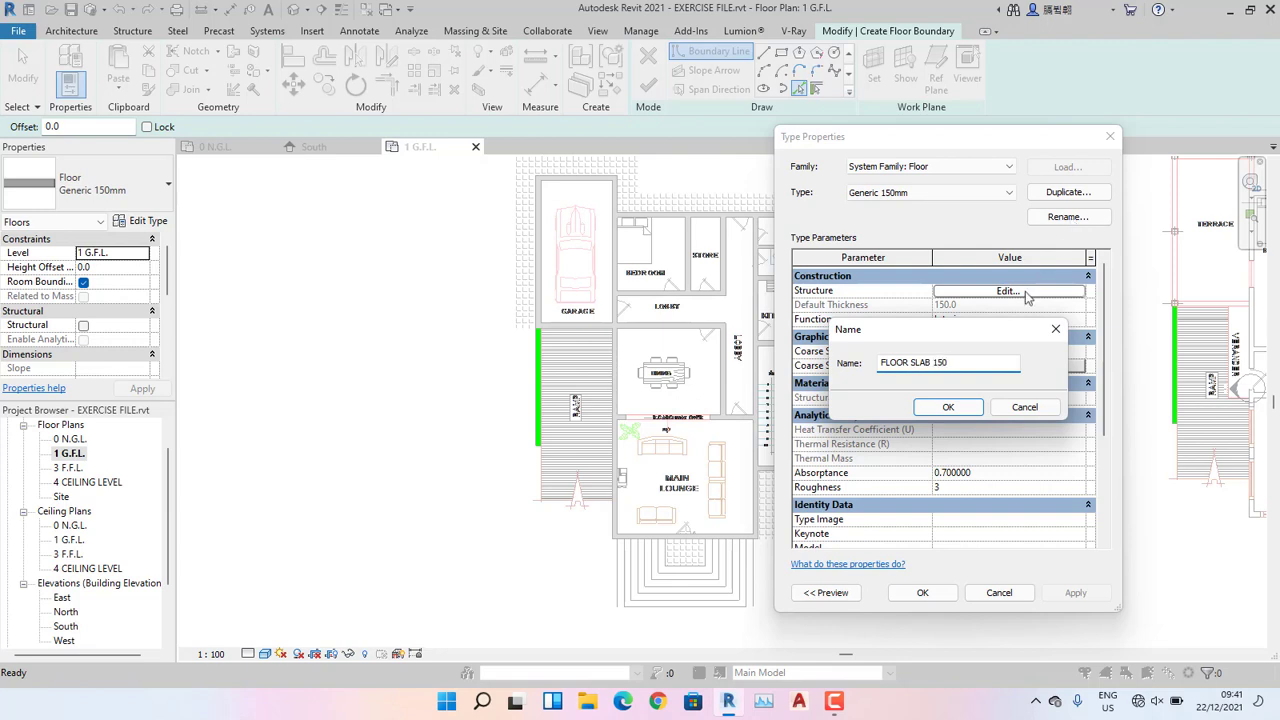
pyautogui.click(948, 408)
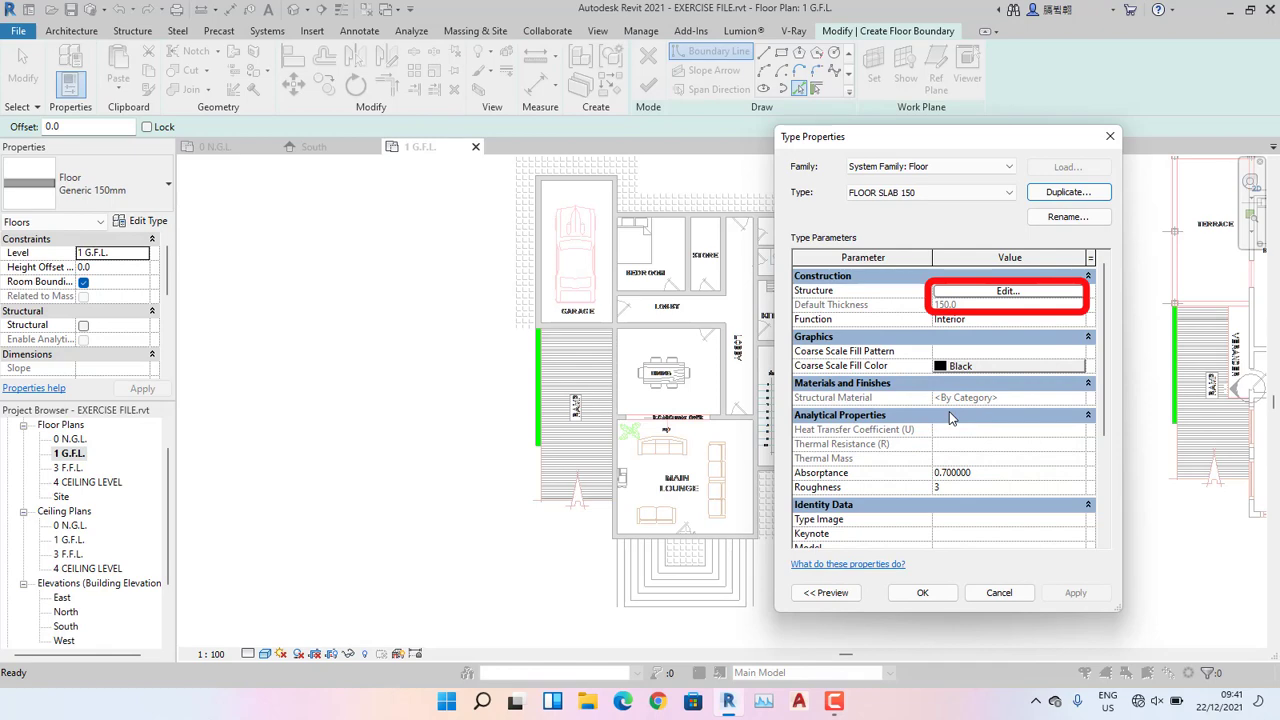
pyautogui.click(938, 593)
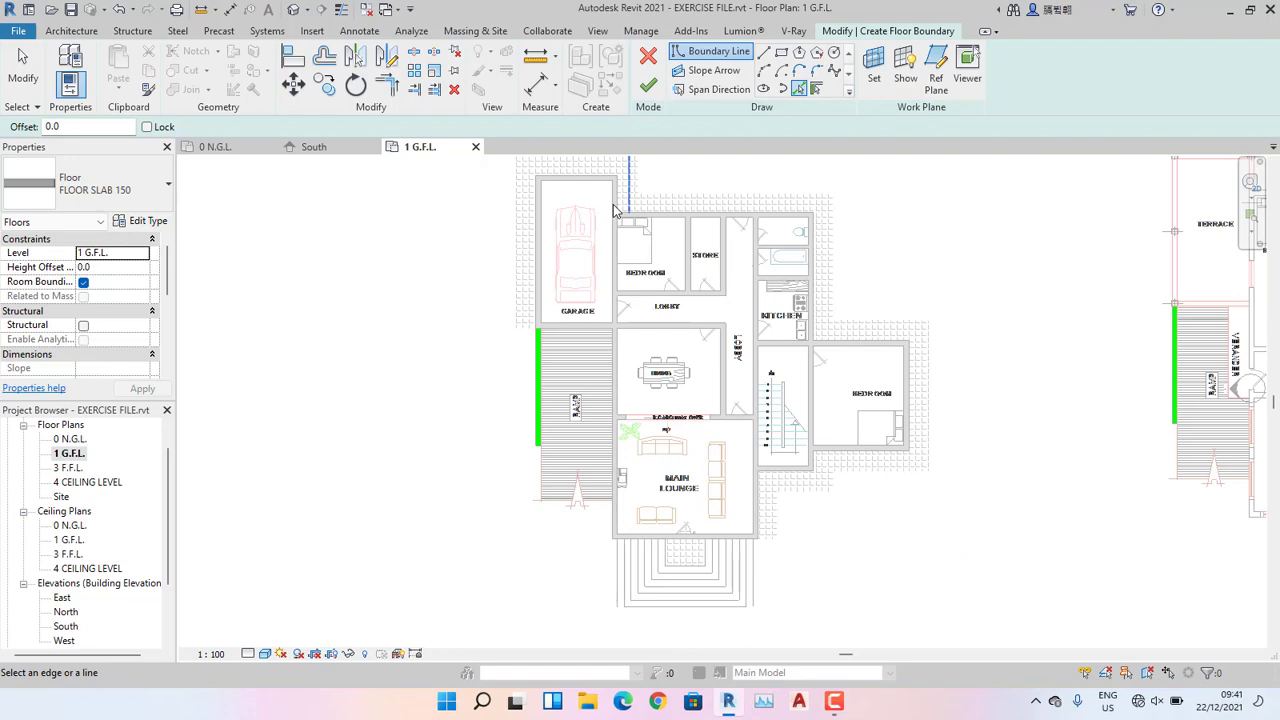
# Pick the outer faces of the garage's rear and side walls and the rear bedroom wall as floor boundary lines.
pyautogui.scroll(5, 615, 210)
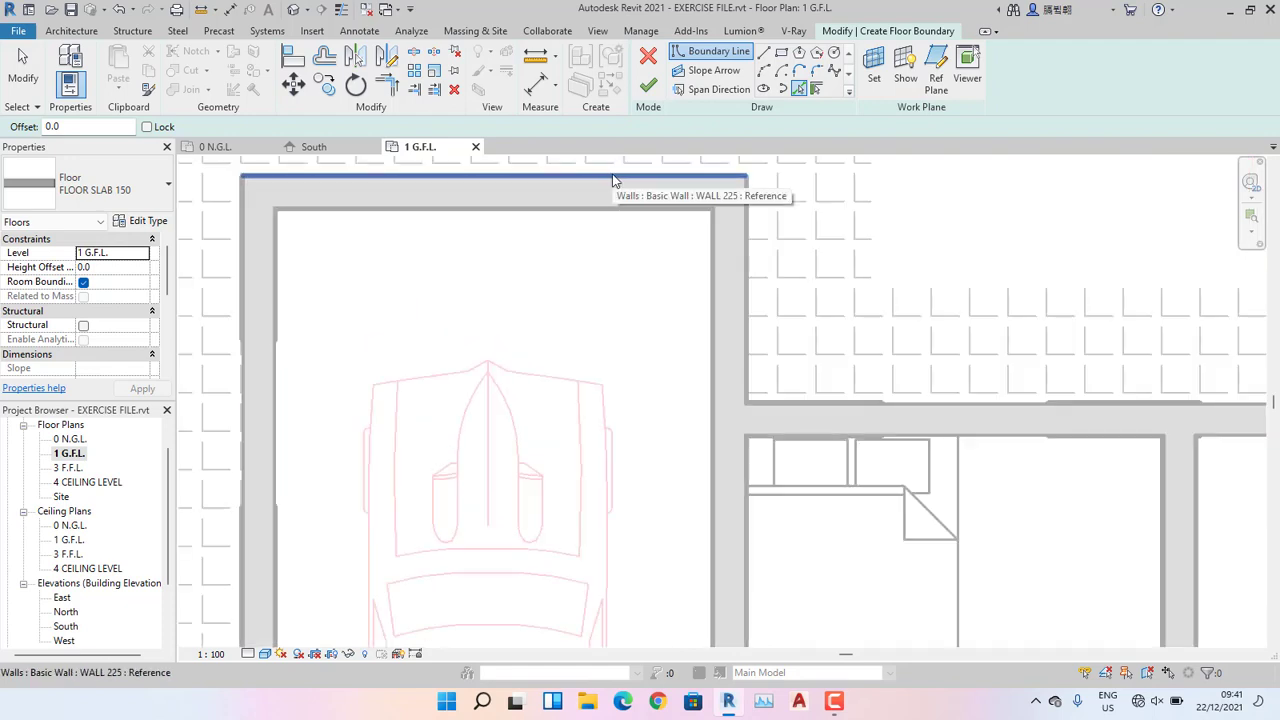
pyautogui.click(610, 176)
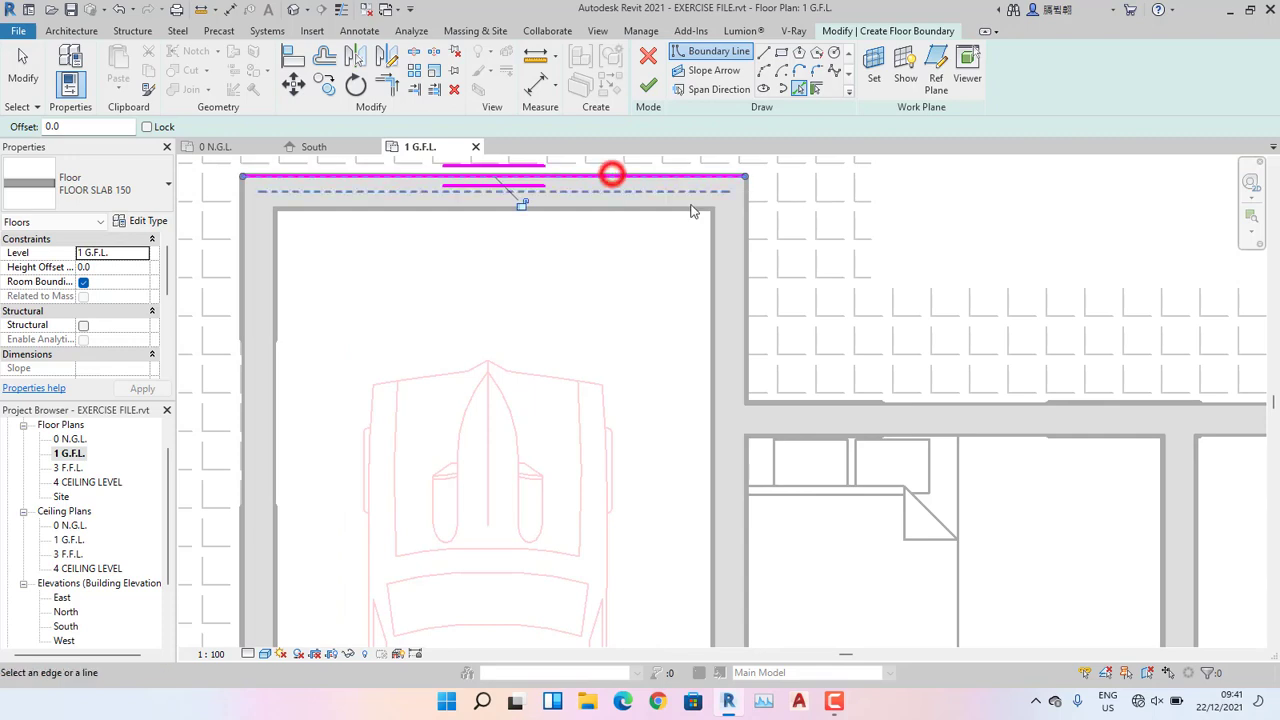
pyautogui.click(745, 226)
pyautogui.click(829, 401)
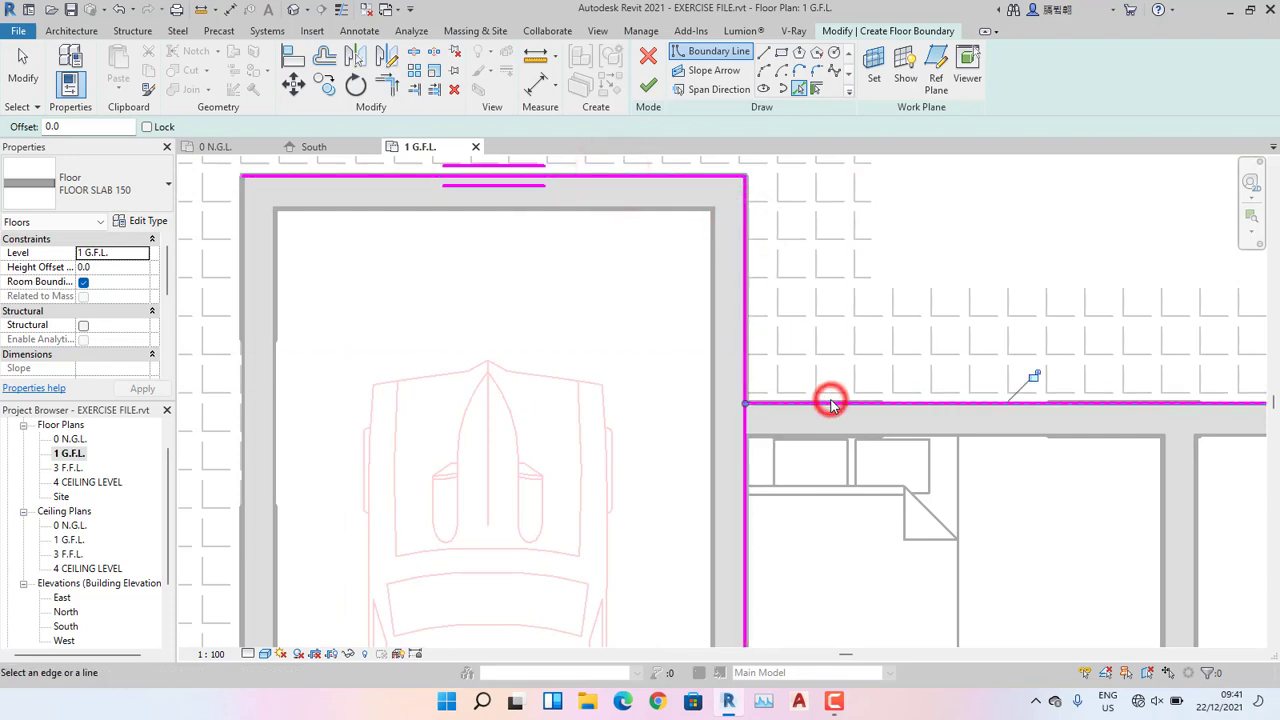
pyautogui.click(245, 354)
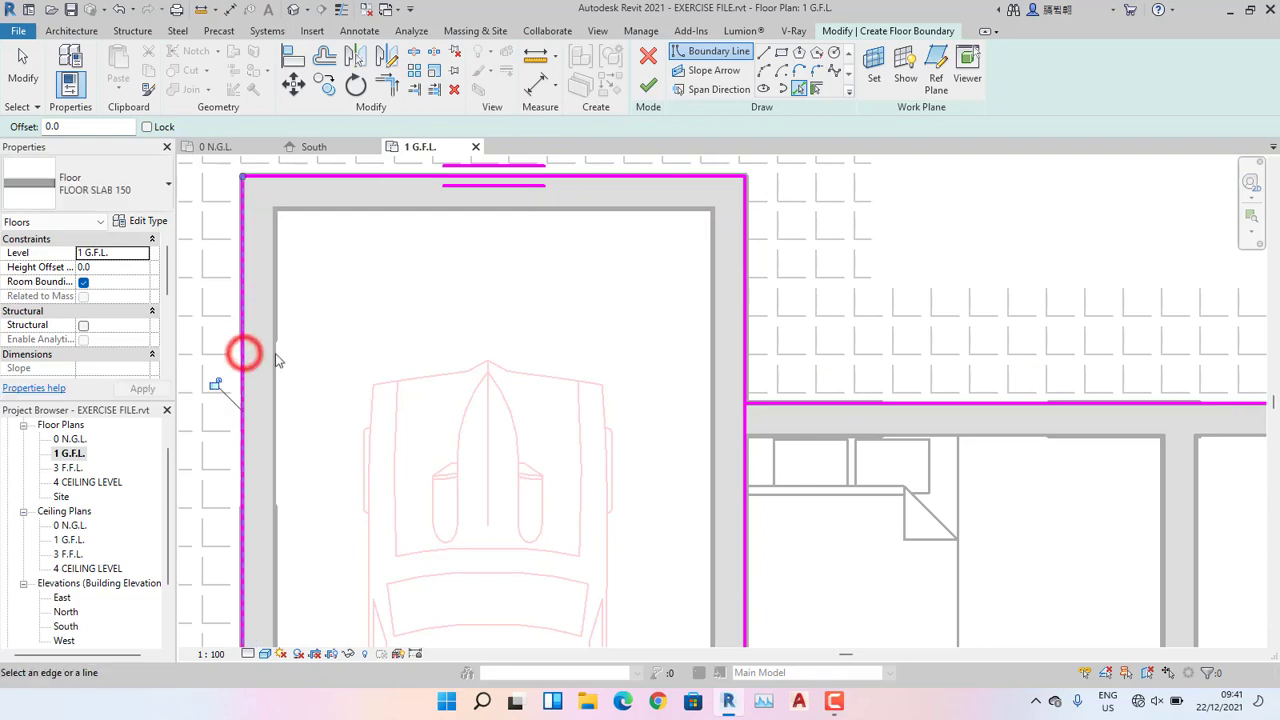
# Add the outer face of the side wall along the bathrooms and kitchen to the floor boundary.
pyautogui.scroll(-3, 360, 300)
pyautogui.scroll(5, 953, 365)
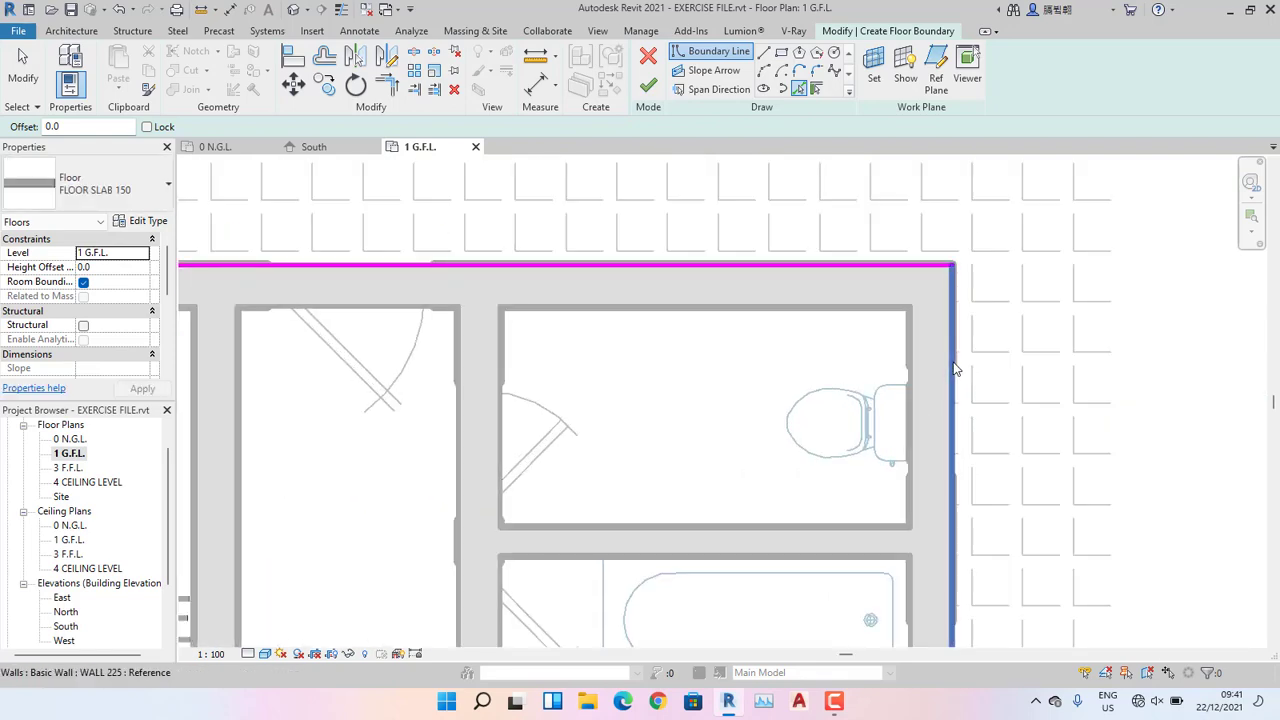
pyautogui.click(954, 360)
# Pick the three outer wall faces around the projecting bedroom beside the staircase as boundary lines.
pyautogui.scroll(-5, 1000, 460)
pyautogui.scroll(-3, 1030, 438)
pyautogui.scroll(6, 1045, 465)
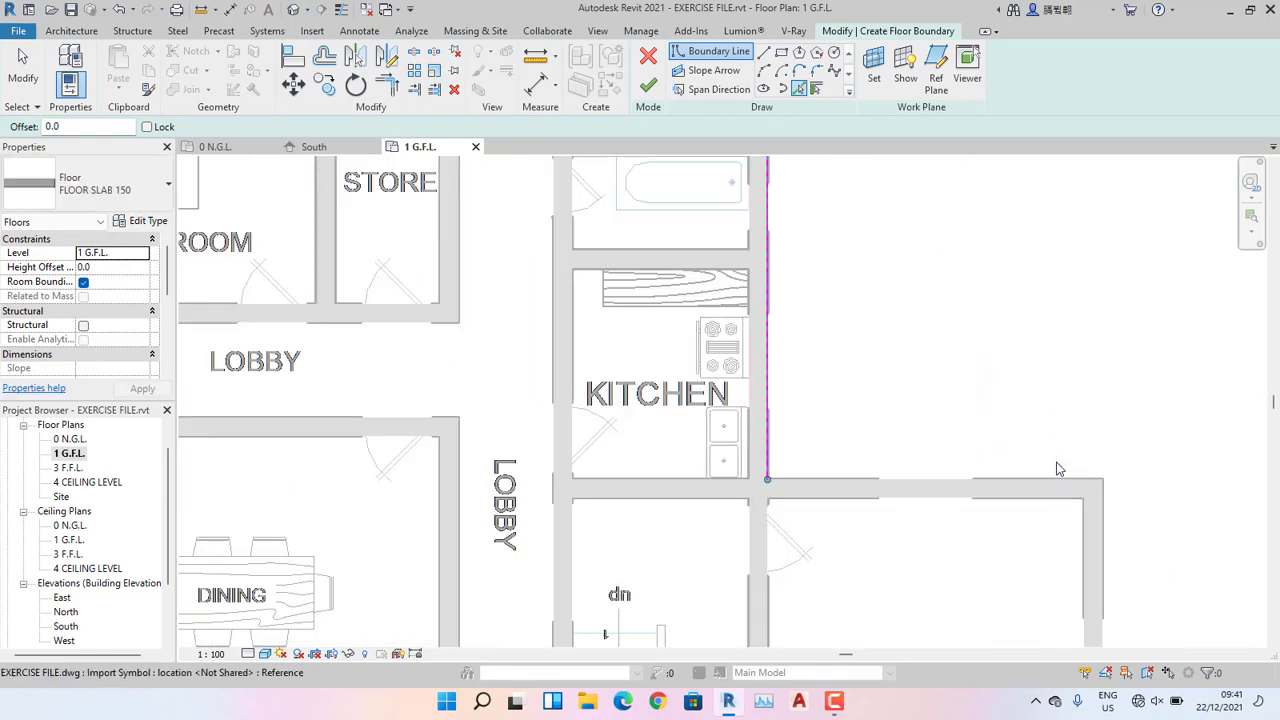
pyautogui.click(1032, 493)
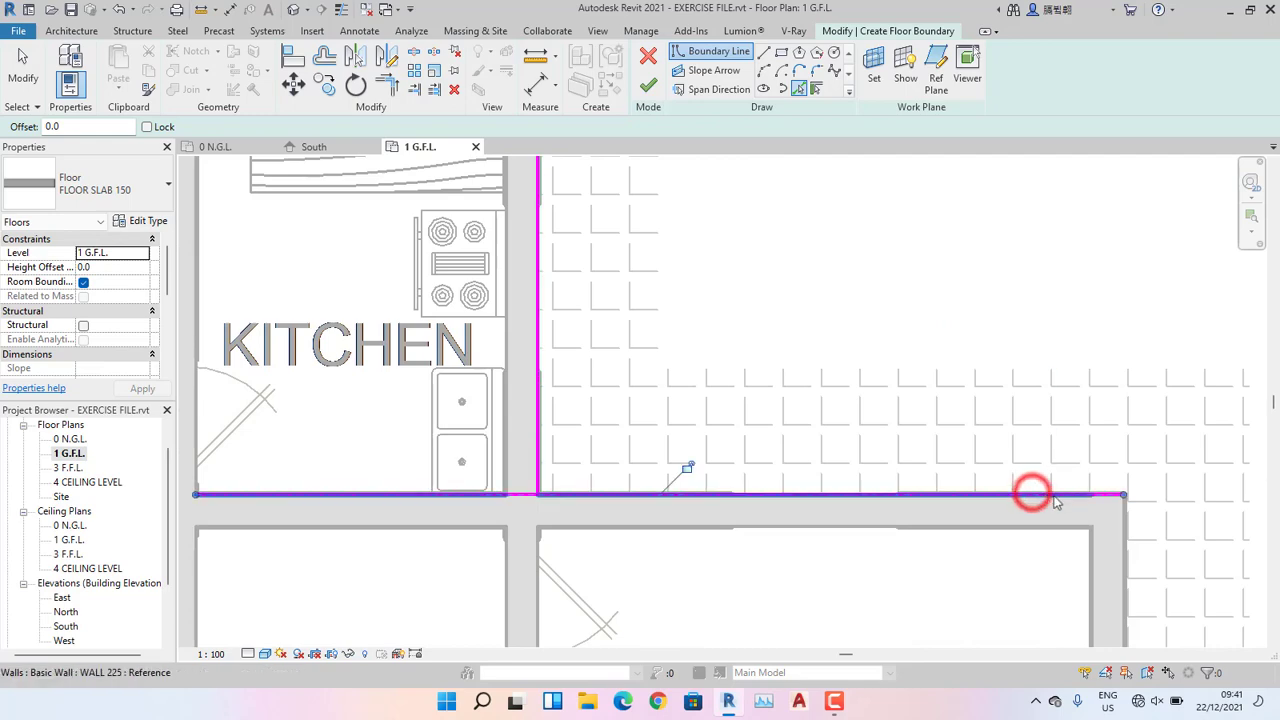
pyautogui.click(1128, 509)
pyautogui.scroll(-4, 843, 385)
pyautogui.scroll(-2, 843, 385)
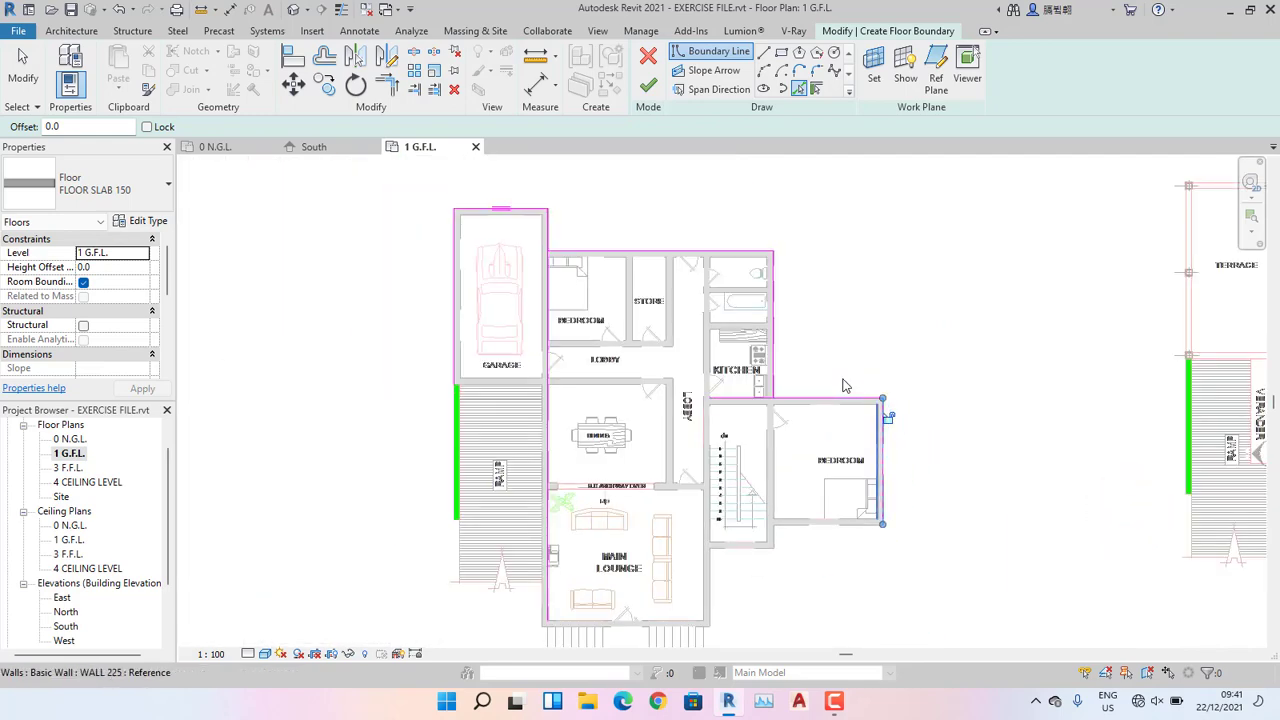
pyautogui.scroll(6, 869, 511)
pyautogui.click(893, 576)
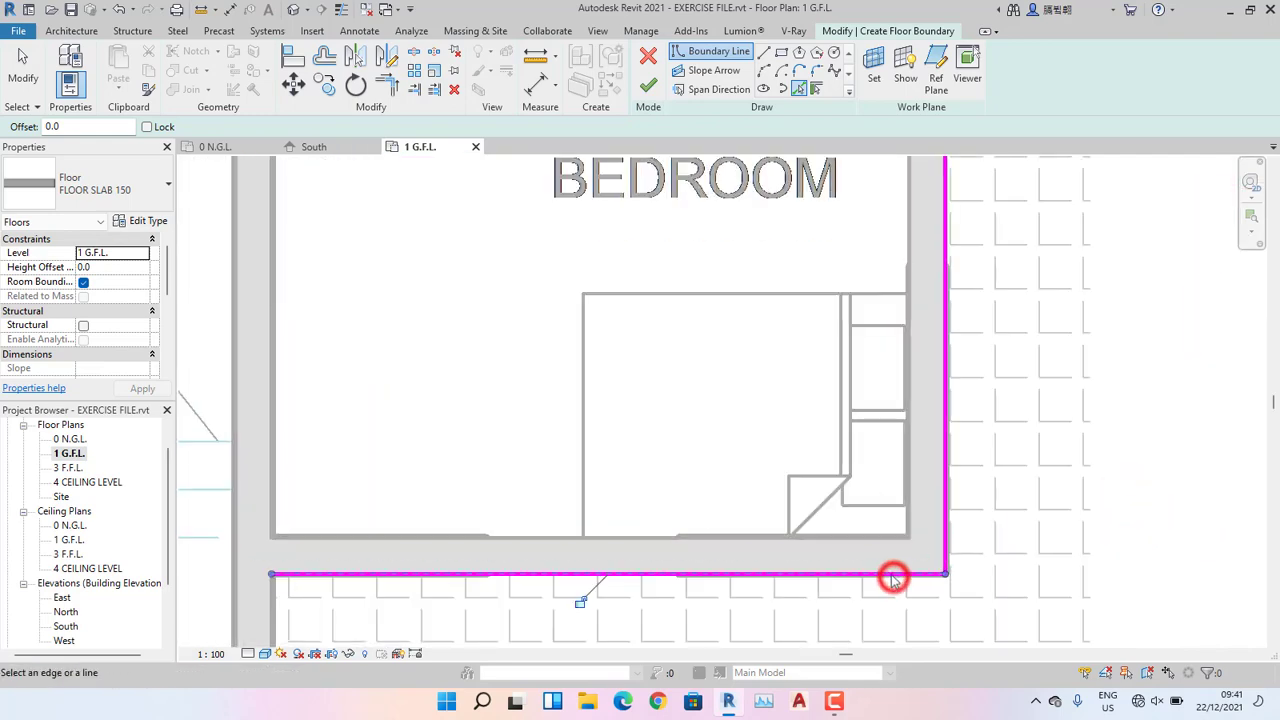
# Pick the staircase's two outer wall faces and the adjoining main lounge side wall as boundary lines.
pyautogui.moveTo(291, 621); pyautogui.dragTo(643, 484, button='middle')
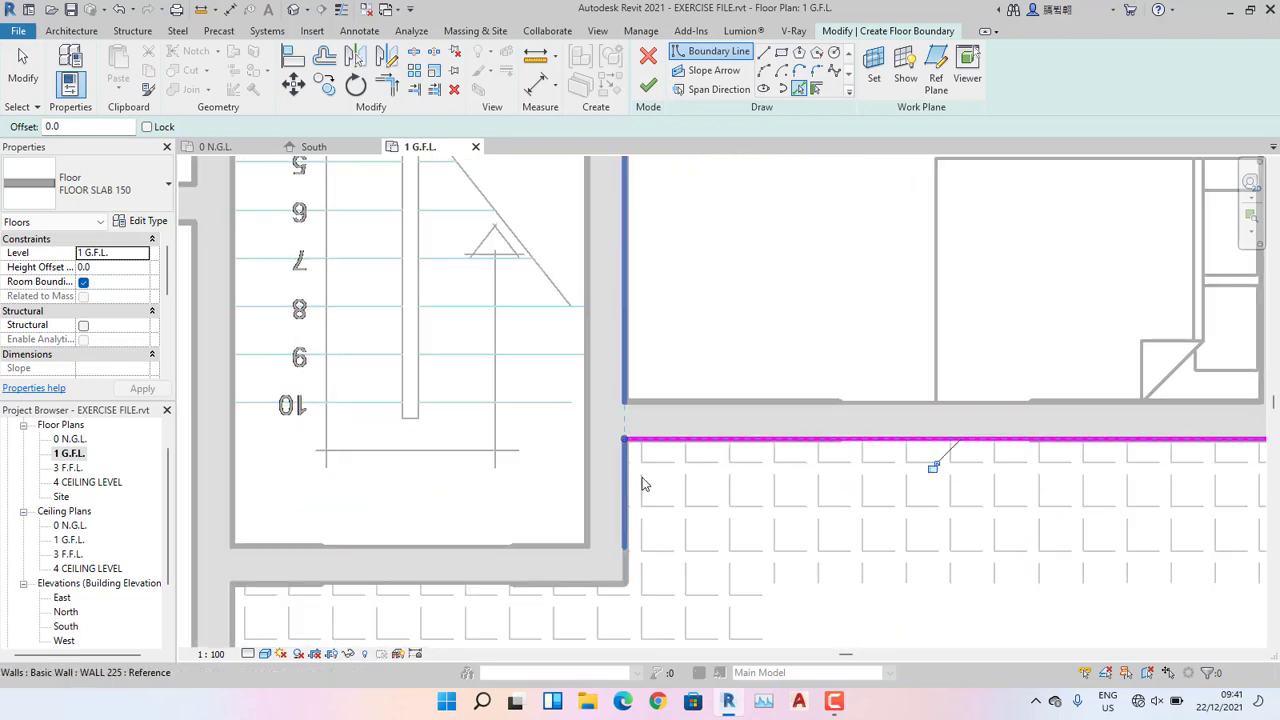
pyautogui.click(624, 538)
pyautogui.click(587, 584)
pyautogui.moveTo(587, 584); pyautogui.dragTo(898, 426, button='middle')
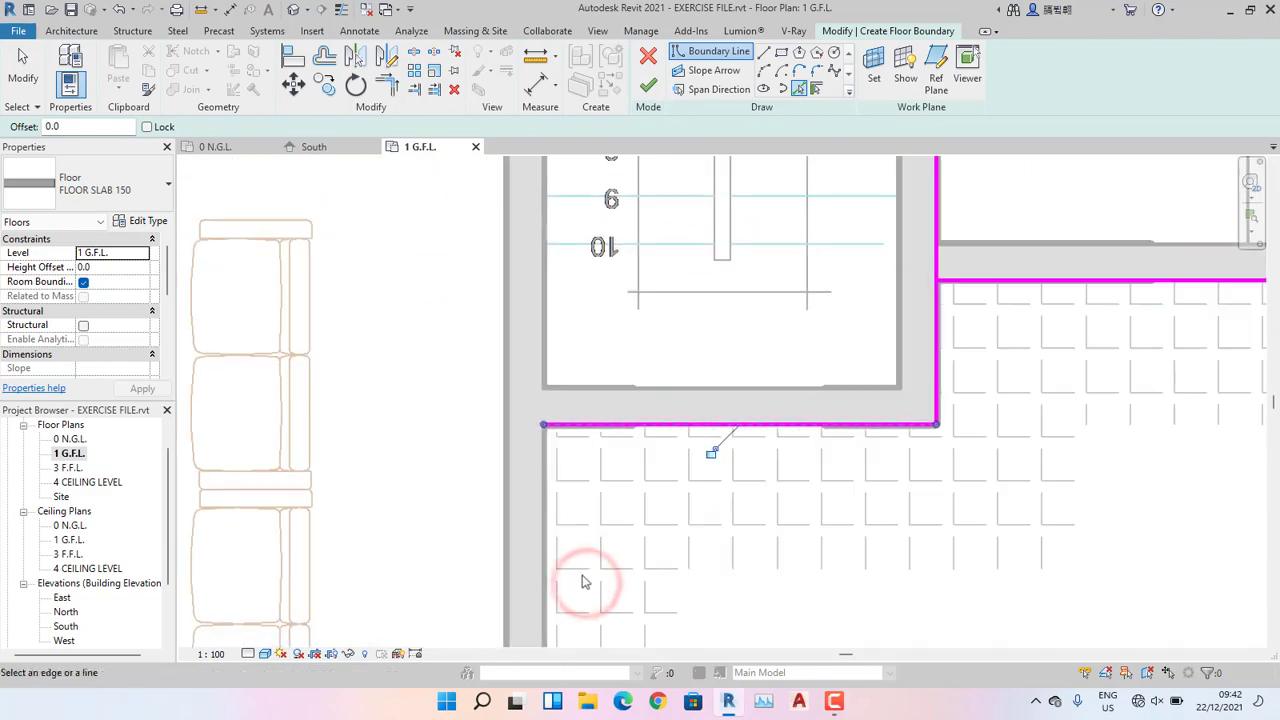
pyautogui.click(545, 508)
# Add the outer faces of the main lounge's front wall and ramp-side wall to the floor boundary.
pyautogui.scroll(-5, 544, 503)
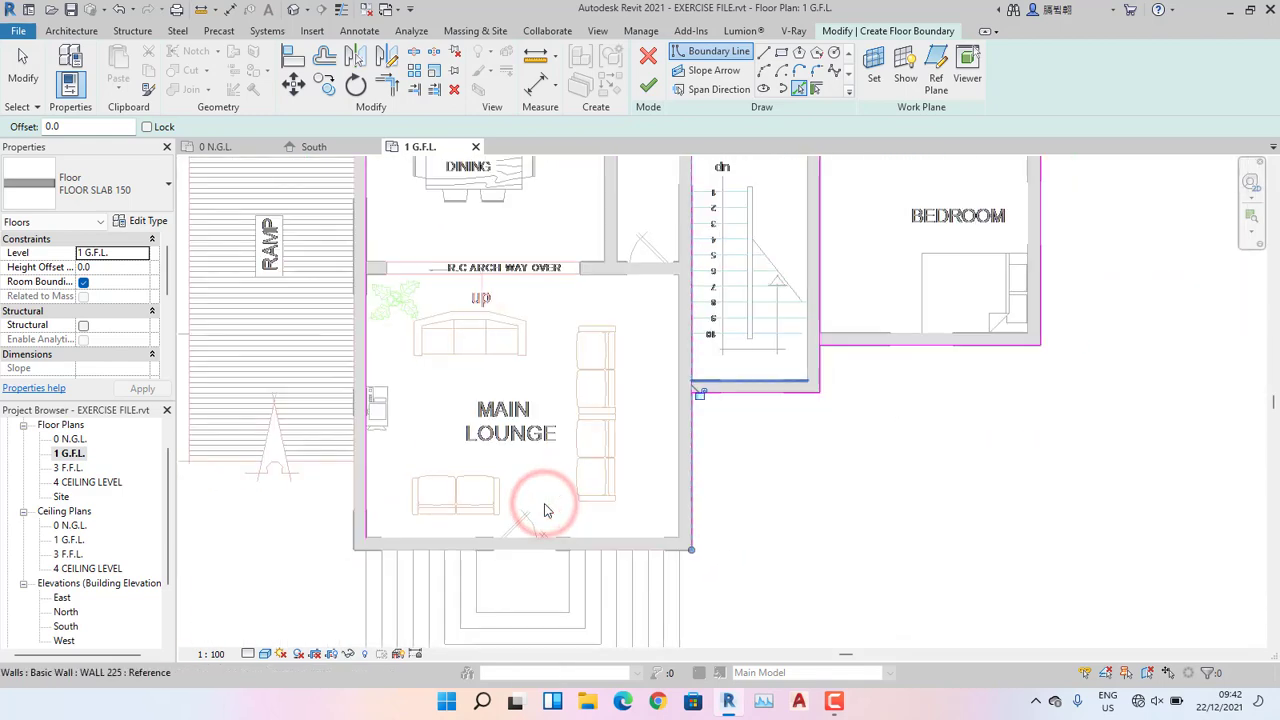
pyautogui.scroll(5, 544, 503)
pyautogui.scroll(2, 585, 502)
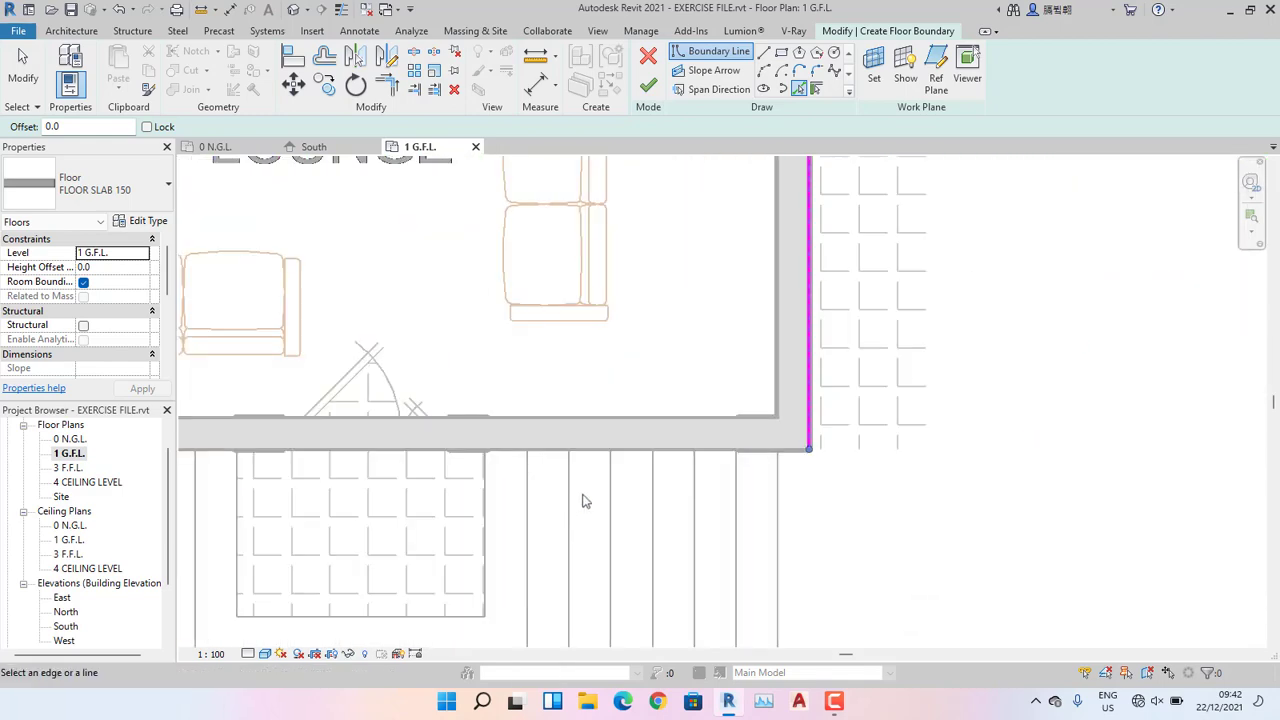
pyautogui.click(757, 451)
pyautogui.scroll(-3, 757, 451)
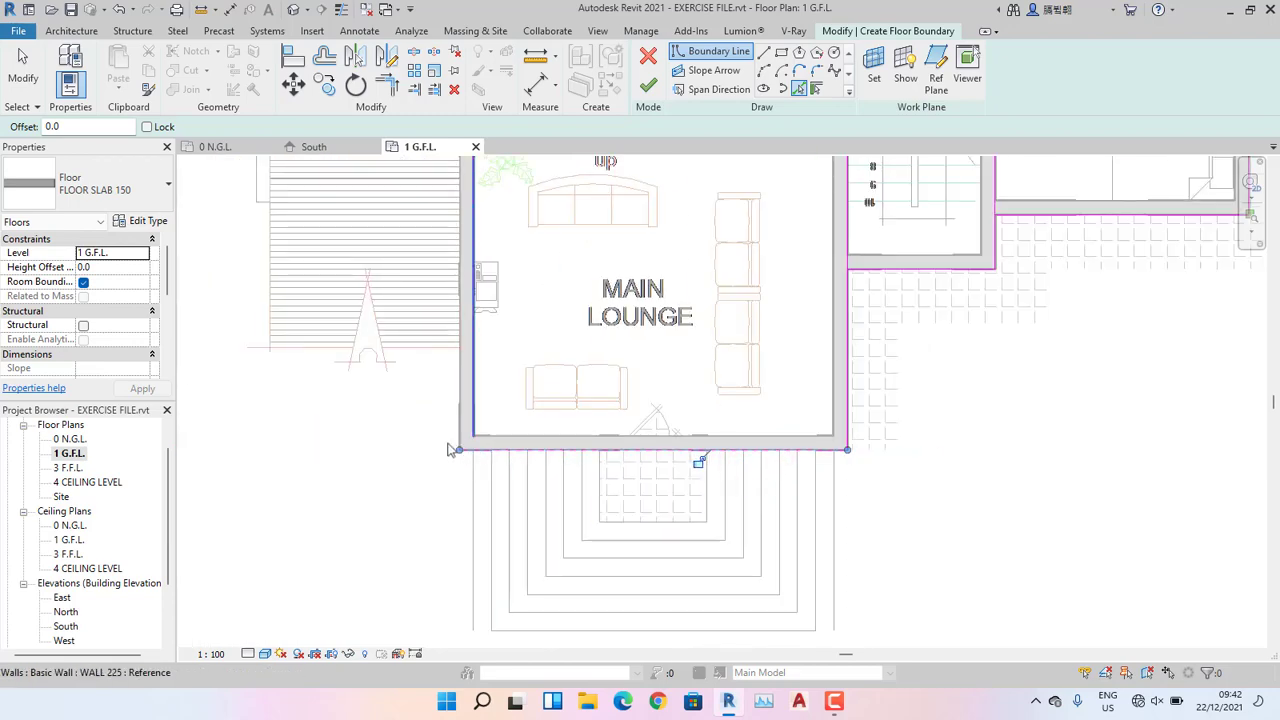
pyautogui.scroll(2, 447, 449)
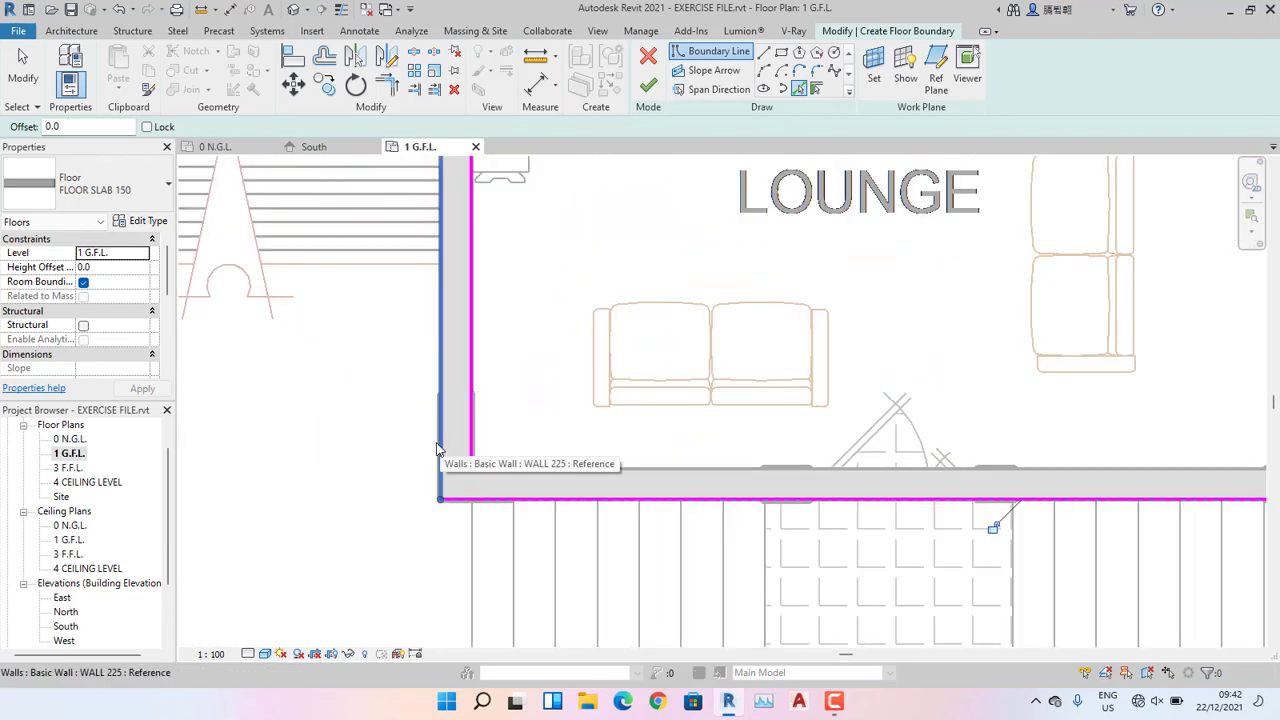
pyautogui.click(436, 443)
# Pick the outer face of the garage wall facing the ramp as a boundary line.
pyautogui.scroll(-4, 590, 478)
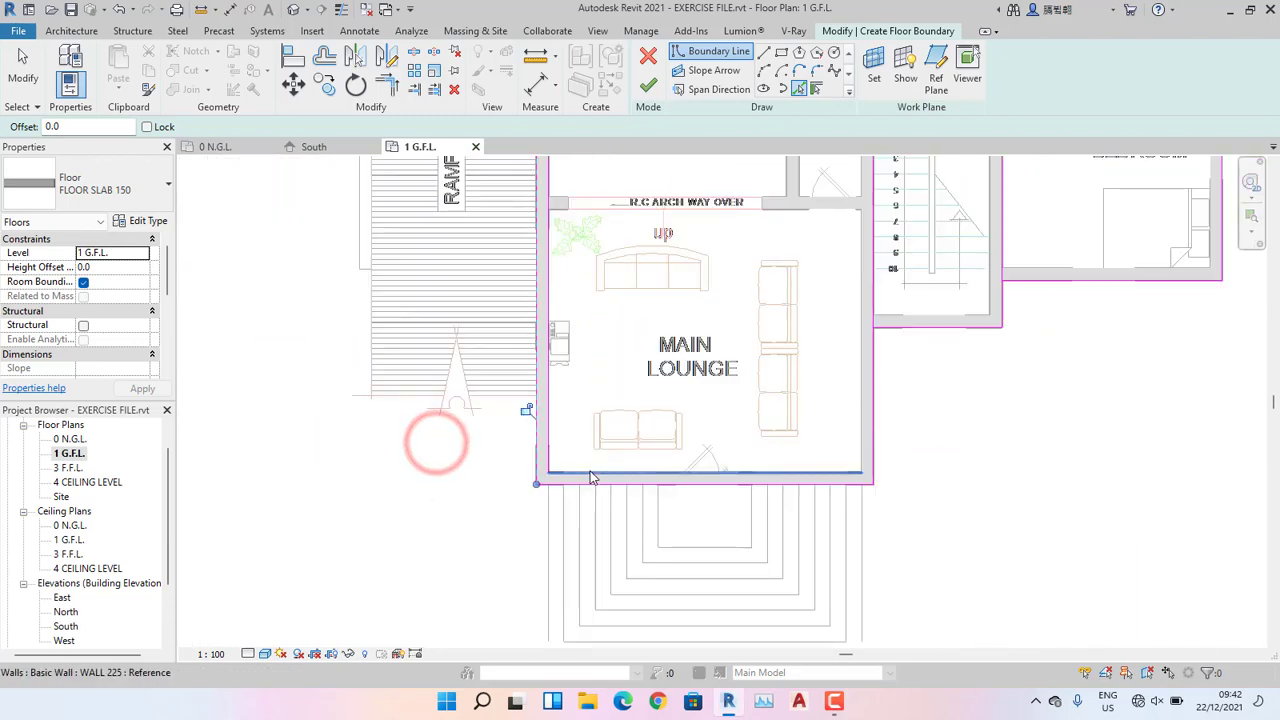
pyautogui.scroll(3, 544, 250)
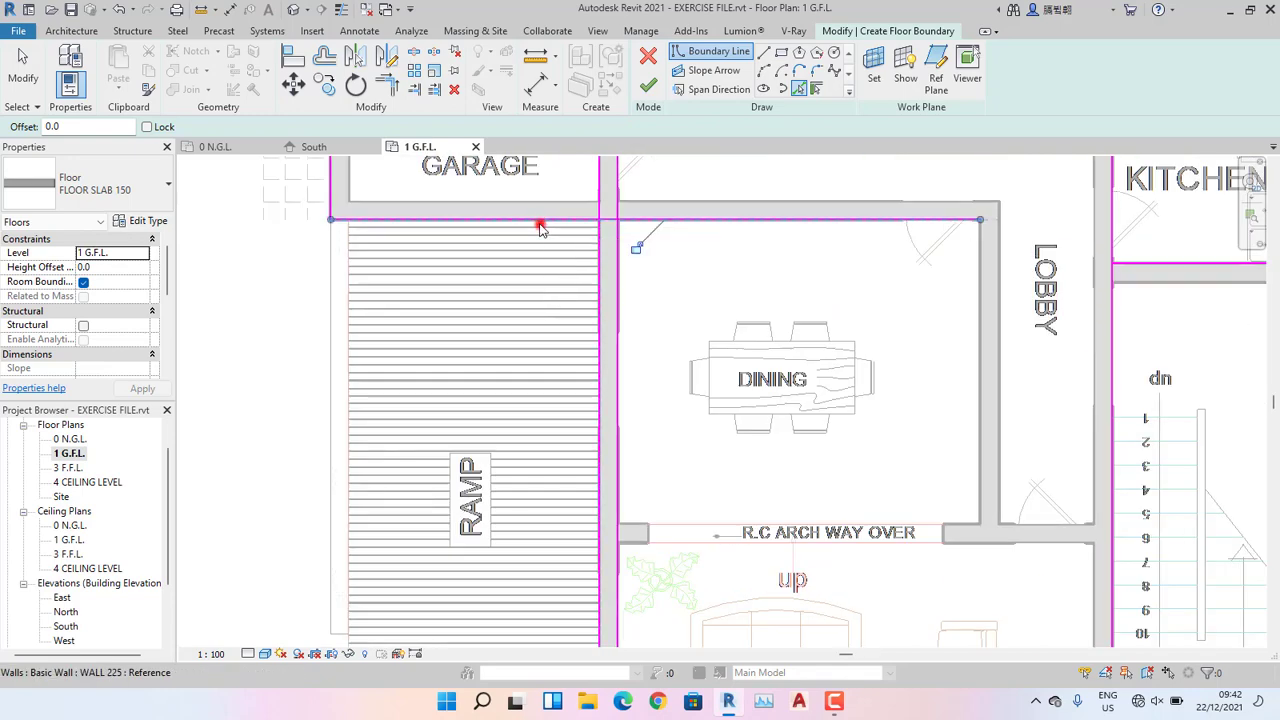
pyautogui.click(537, 225)
# Trim the boundary into corners where the garage meets the ramp-side wall and where it meets the rear bedroom wall.
pyautogui.scroll(-3, 523, 370)
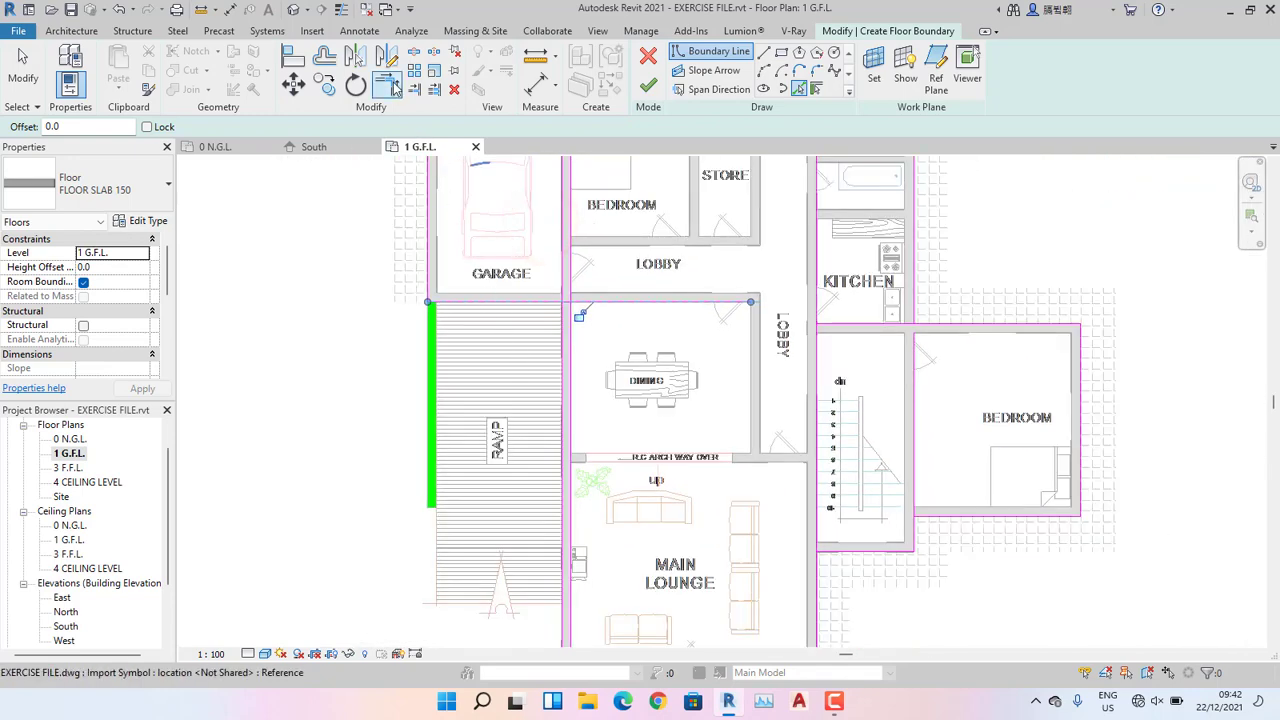
pyautogui.click(394, 86)
pyautogui.click(515, 298)
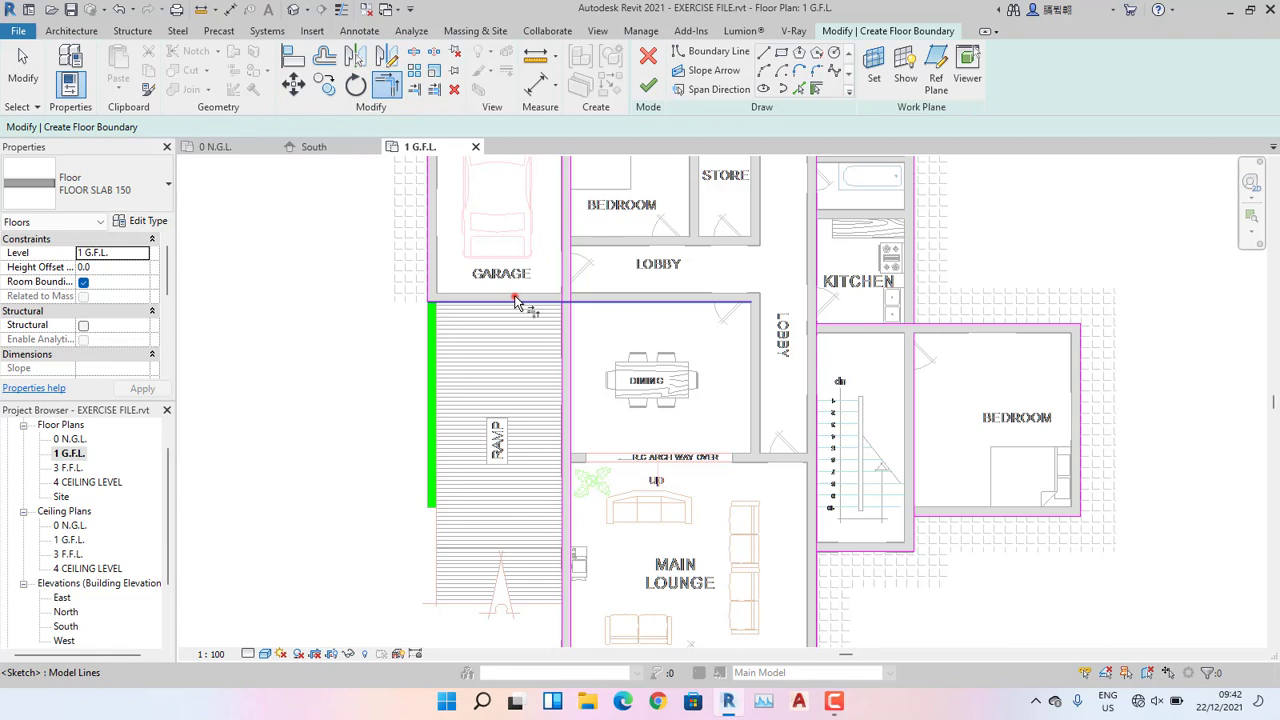
pyautogui.click(557, 334)
pyautogui.scroll(-2, 550, 376)
pyautogui.click(565, 179)
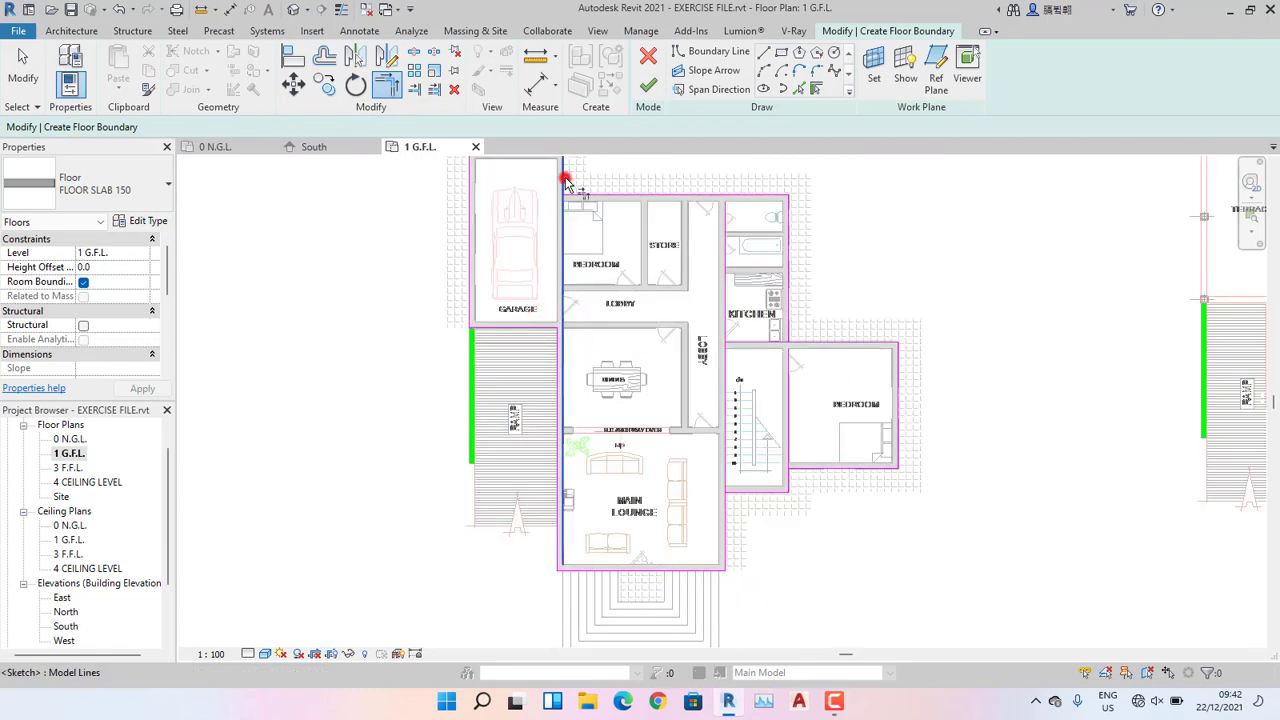
pyautogui.click(595, 196)
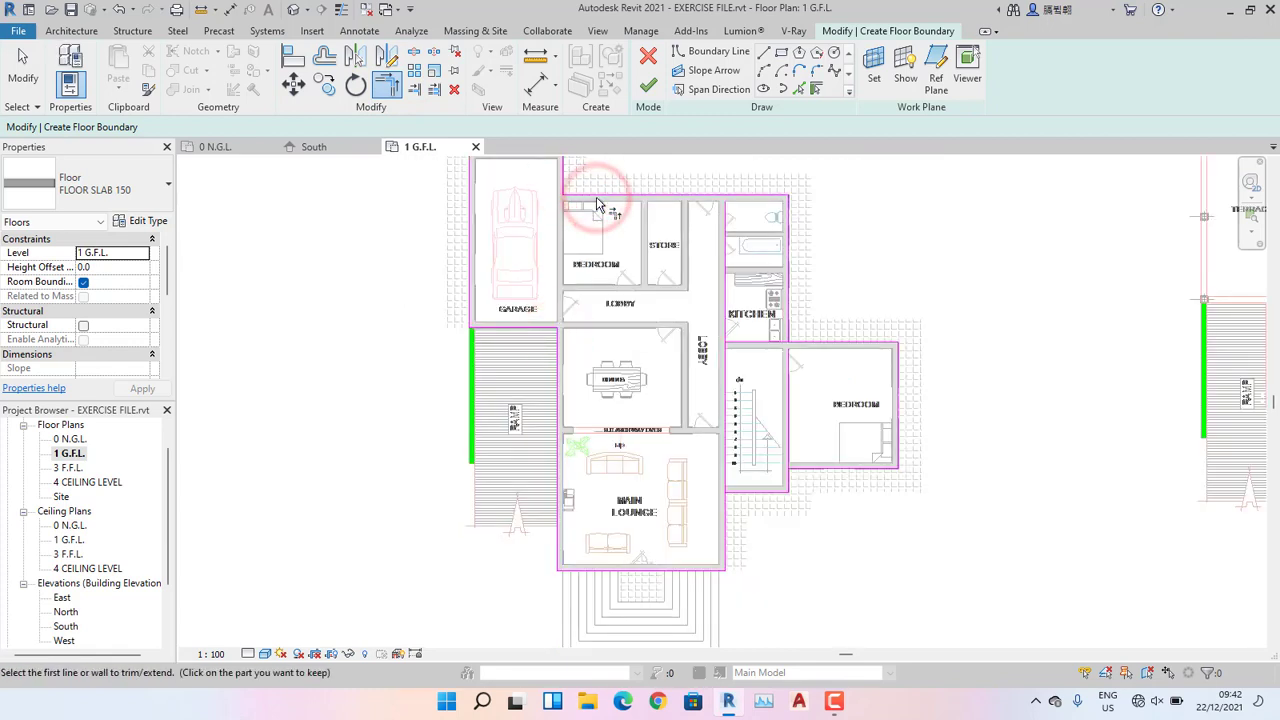
# Trim the boundary corners between the kitchen wall and projecting bedroom, and between that bedroom and the staircase wall.
pyautogui.scroll(2, 828, 318)
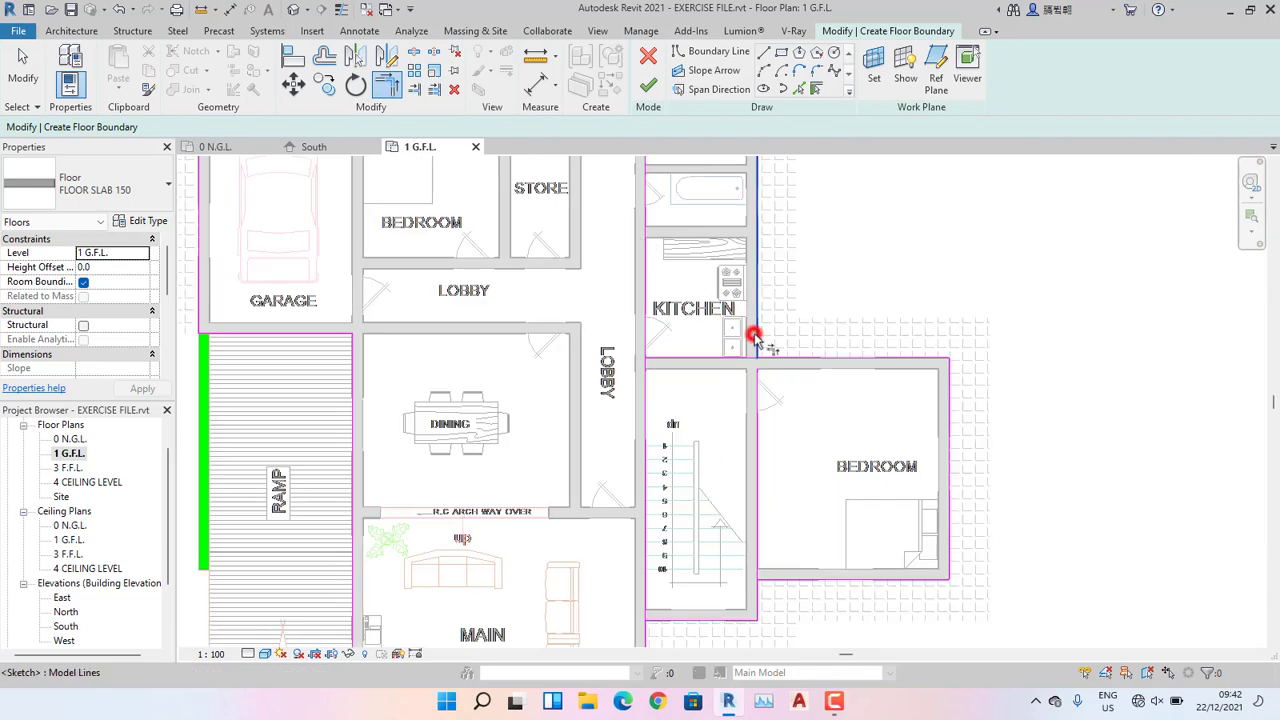
pyautogui.moveTo(803, 363); pyautogui.dragTo(797, 305, button='middle')
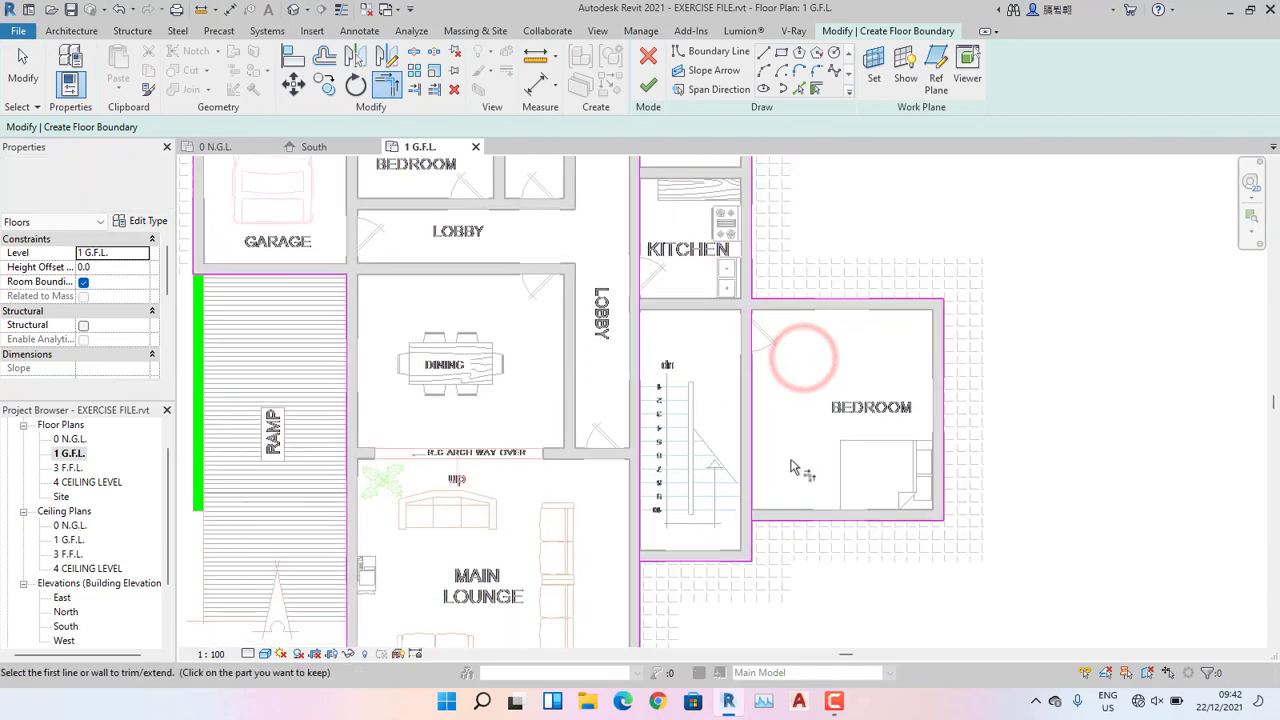
pyautogui.click(780, 521)
pyautogui.click(754, 534)
# Trim the staircase's front boundary line and the main lounge's side line into a corner.
pyautogui.moveTo(707, 640); pyautogui.dragTo(799, 478, button='middle')
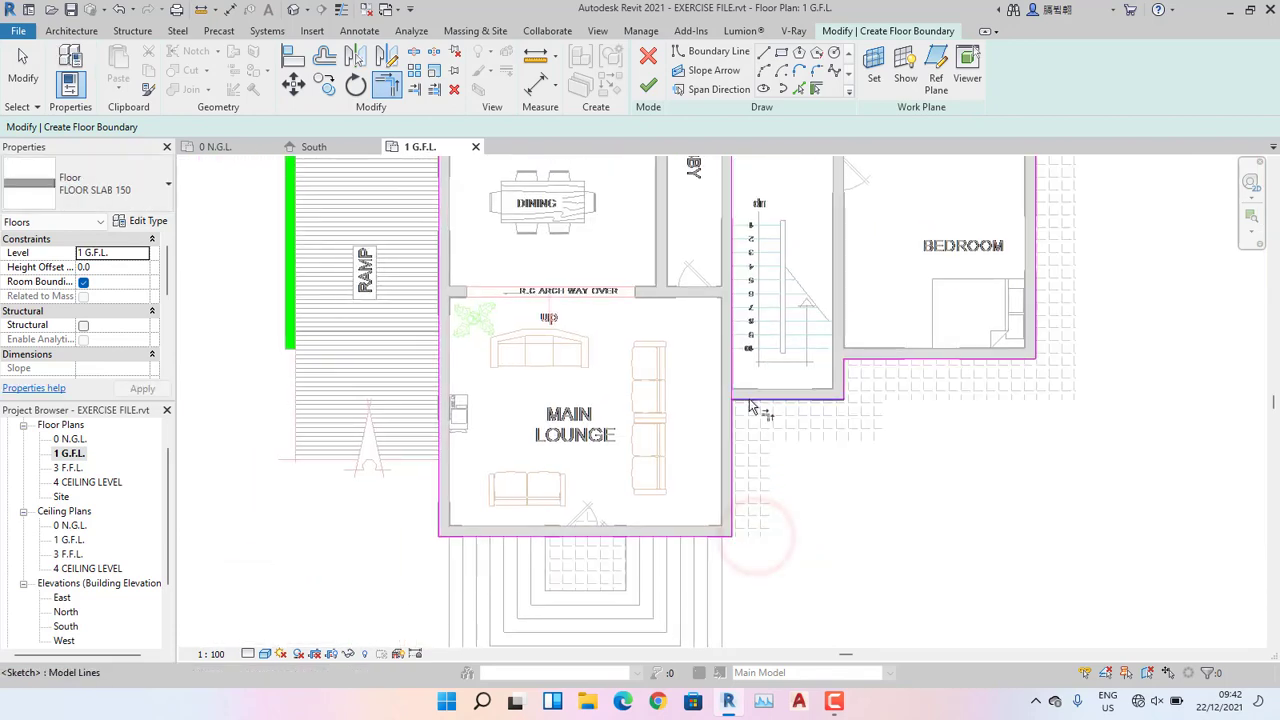
pyautogui.click(749, 400)
pyautogui.scroll(-4, 734, 425)
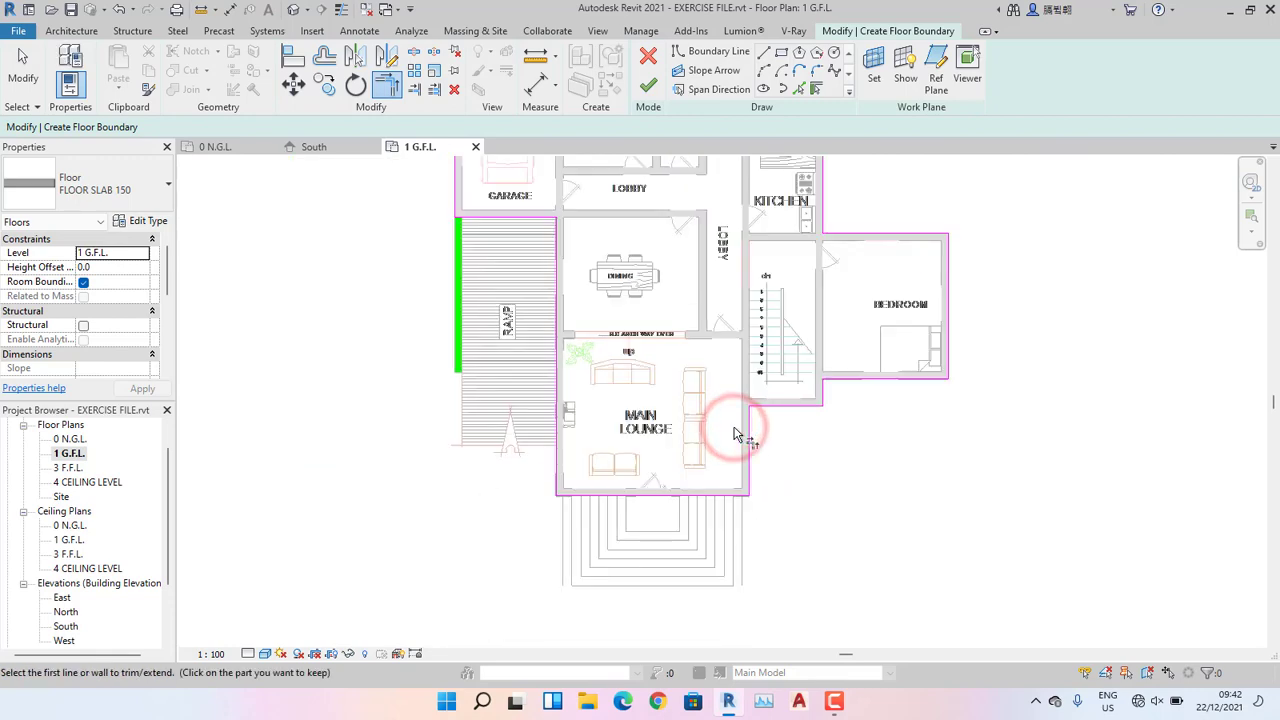
pyautogui.moveTo(734, 435); pyautogui.dragTo(679, 403, button='middle')
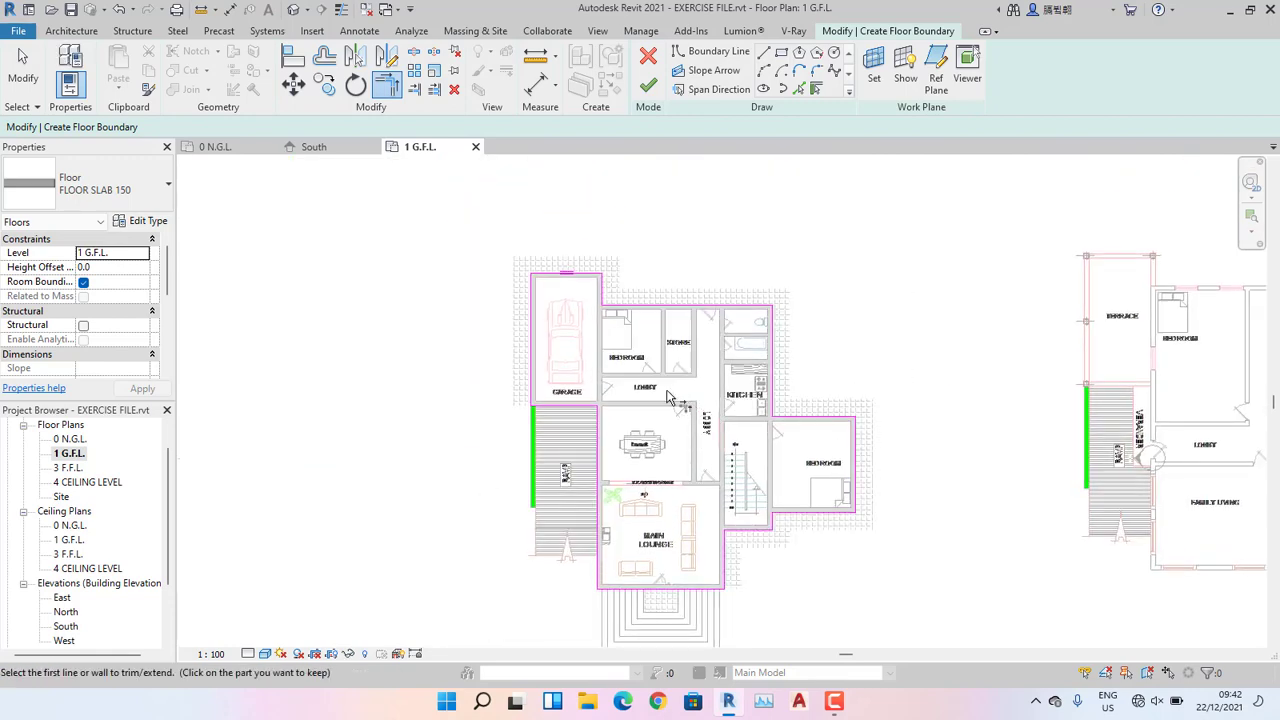
pyautogui.scroll(1, 668, 397)
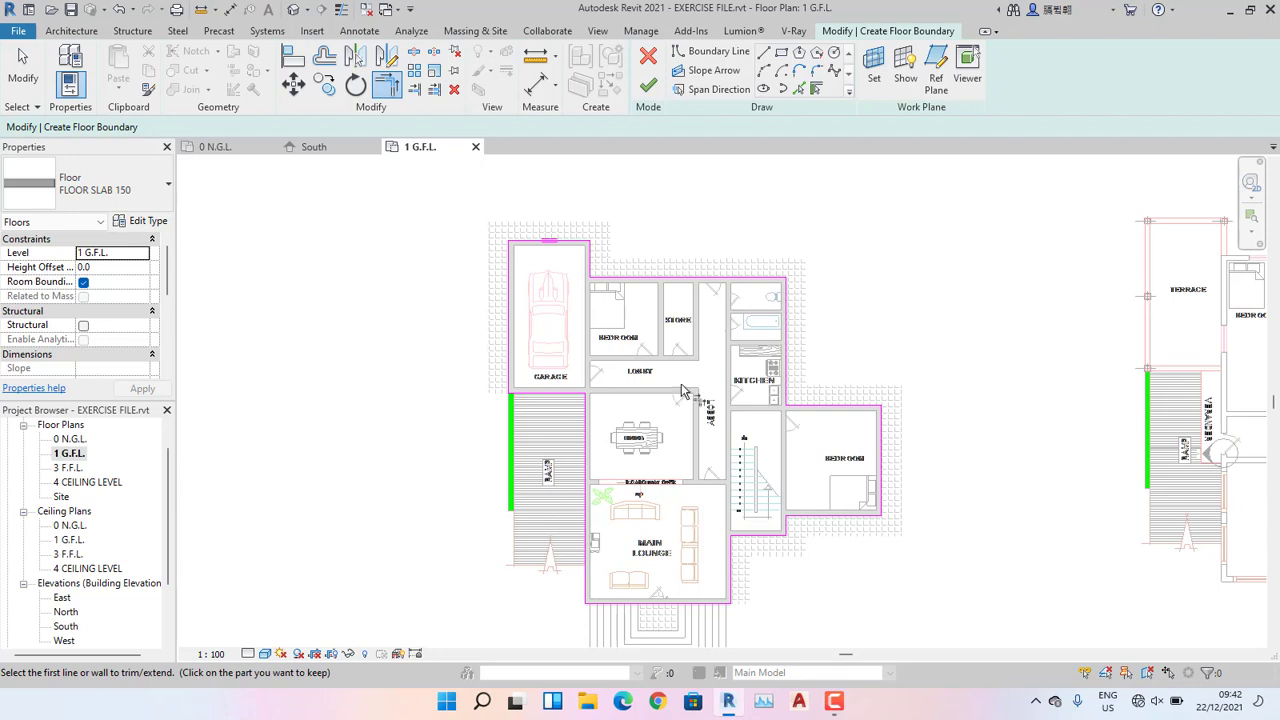
# Leave the trim command and finish the boundary sketch to create the ground-floor slab.
pyautogui.rightClick(925, 285)
pyautogui.click(945, 290)
pyautogui.rightClick(958, 292)
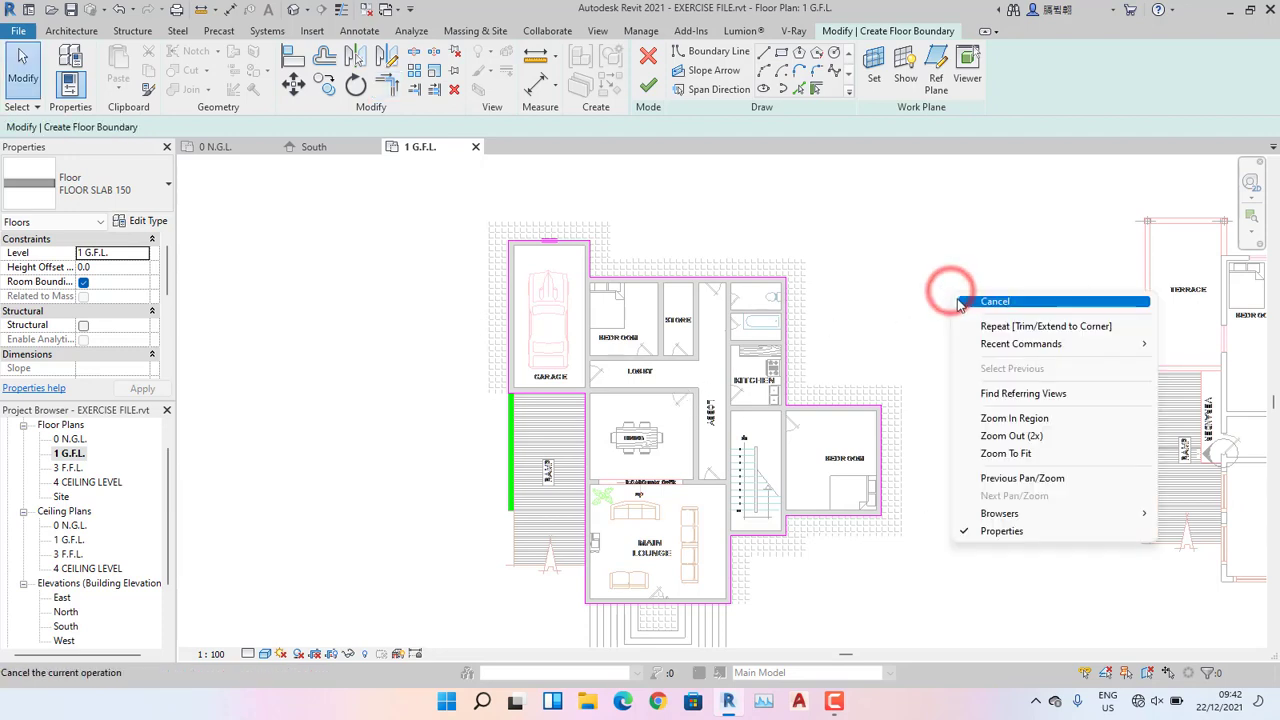
pyautogui.click(962, 303)
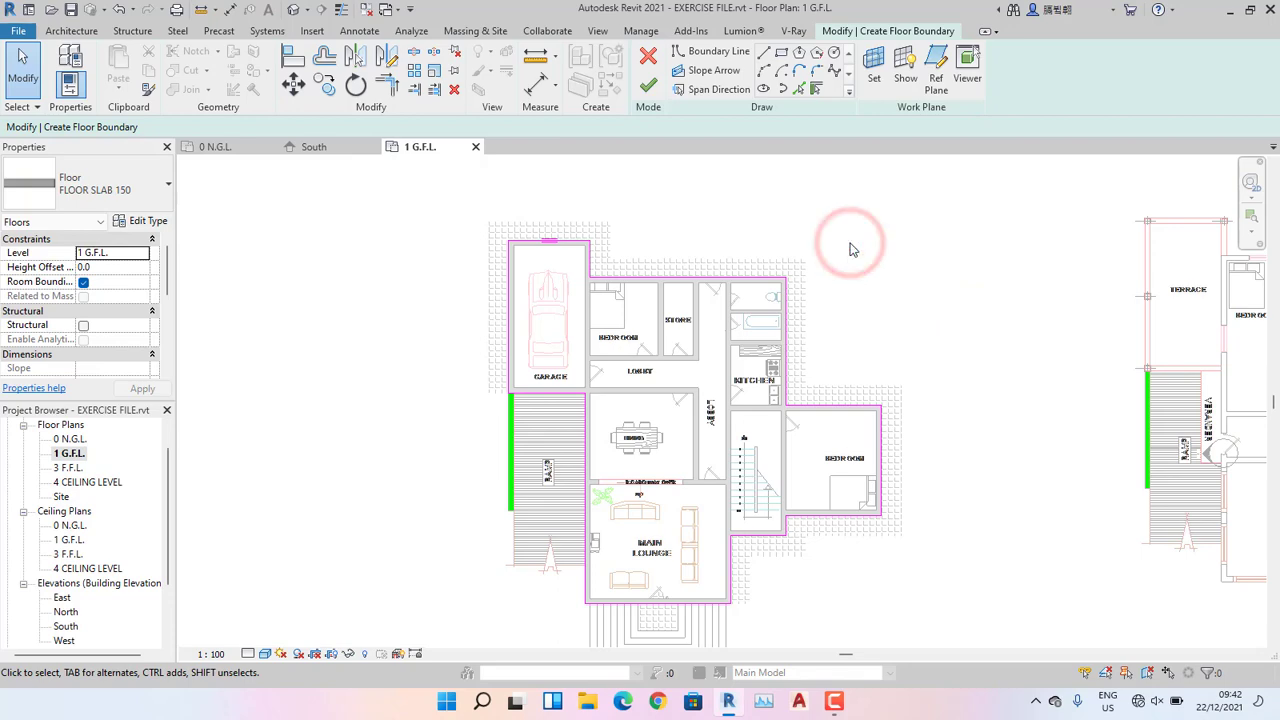
pyautogui.click(647, 86)
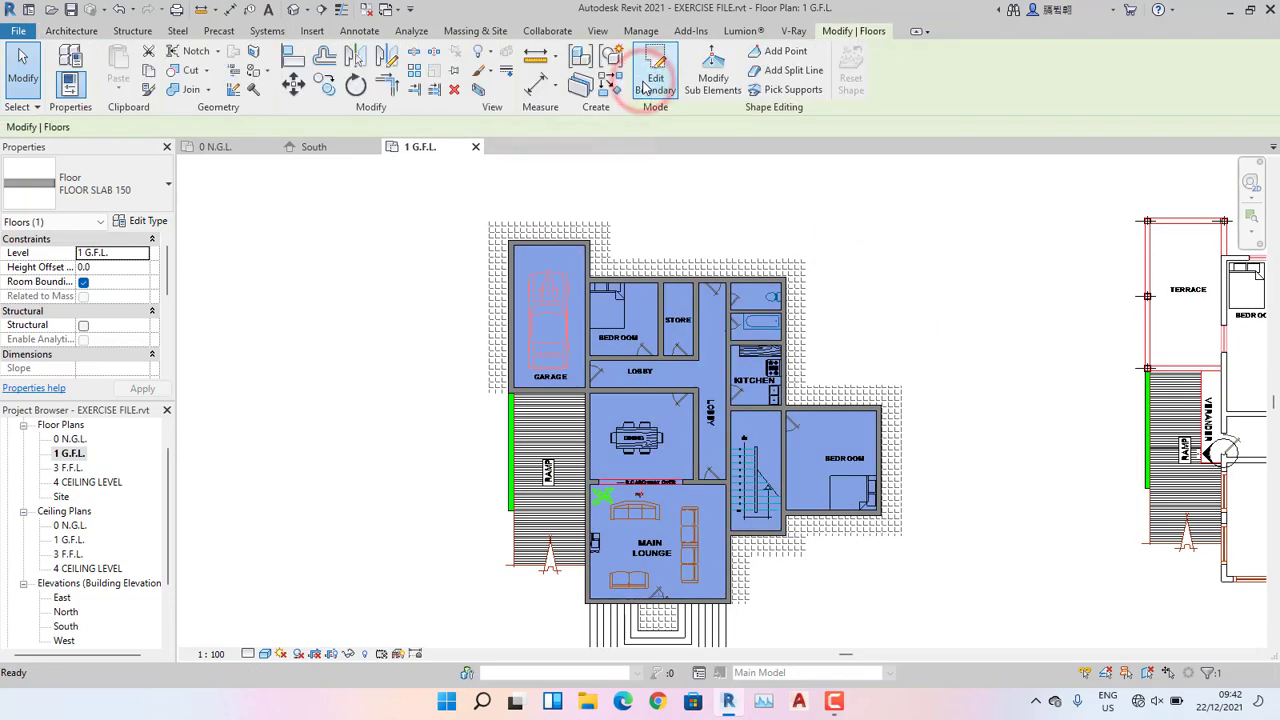
# Show the default 3D view in the Shaded visual style, inspect the slab under the walls, and save the project.
pyautogui.click(296, 12)
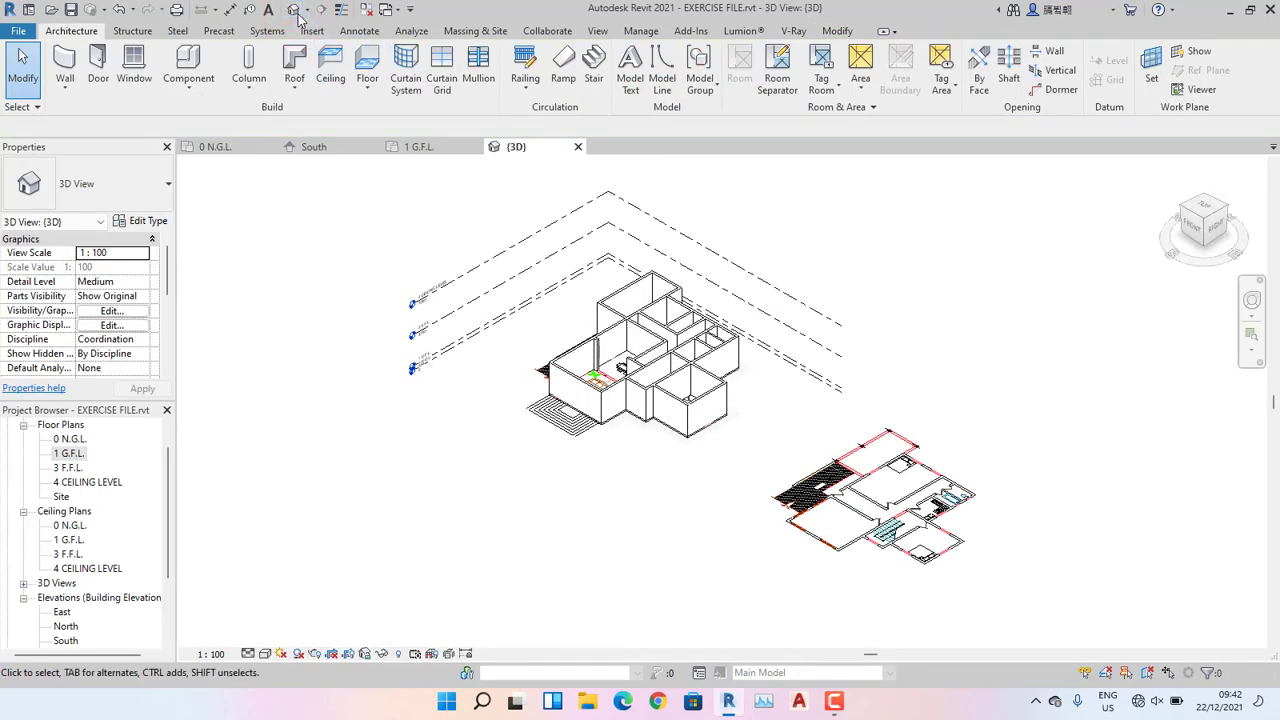
pyautogui.click(264, 653)
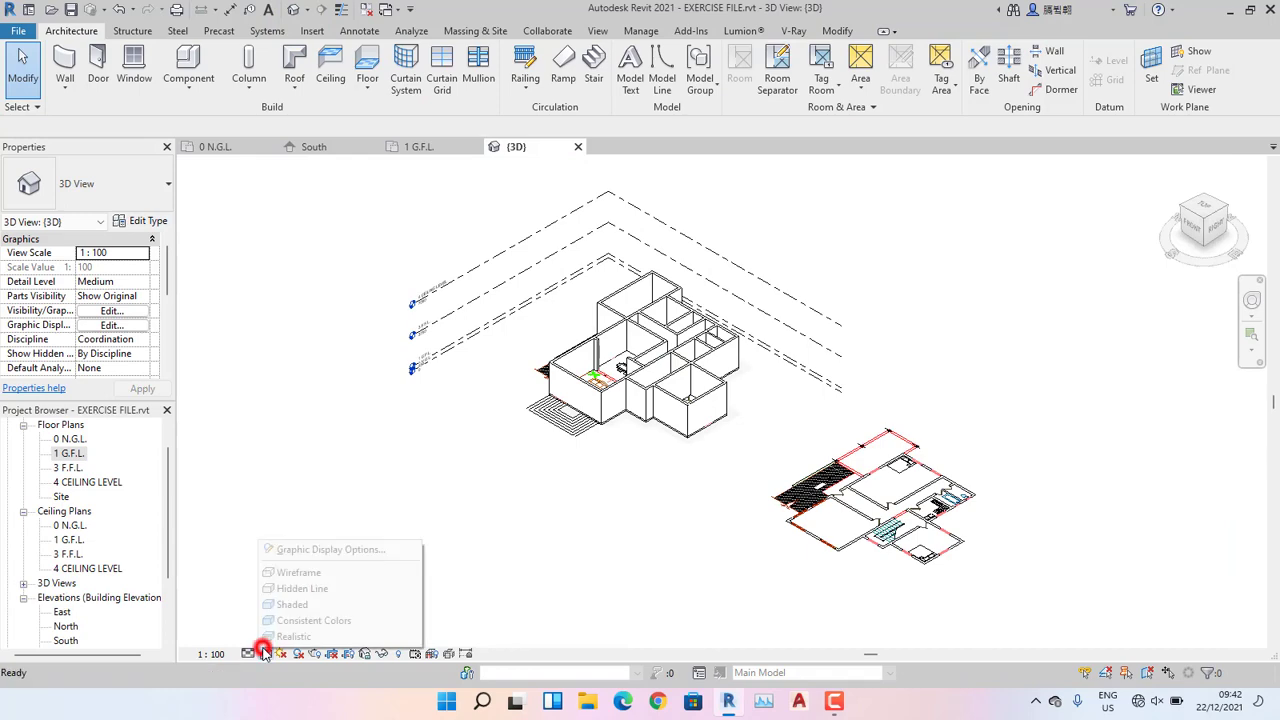
pyautogui.click(285, 605)
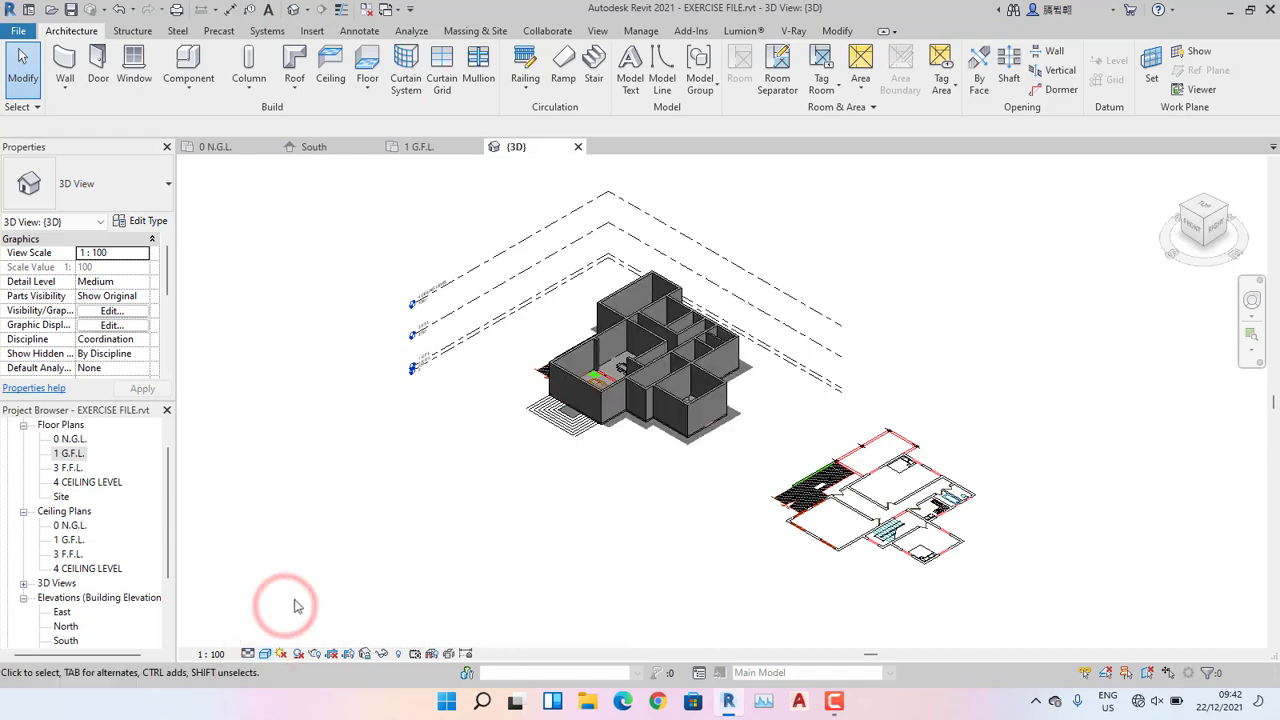
pyautogui.scroll(5, 605, 358)
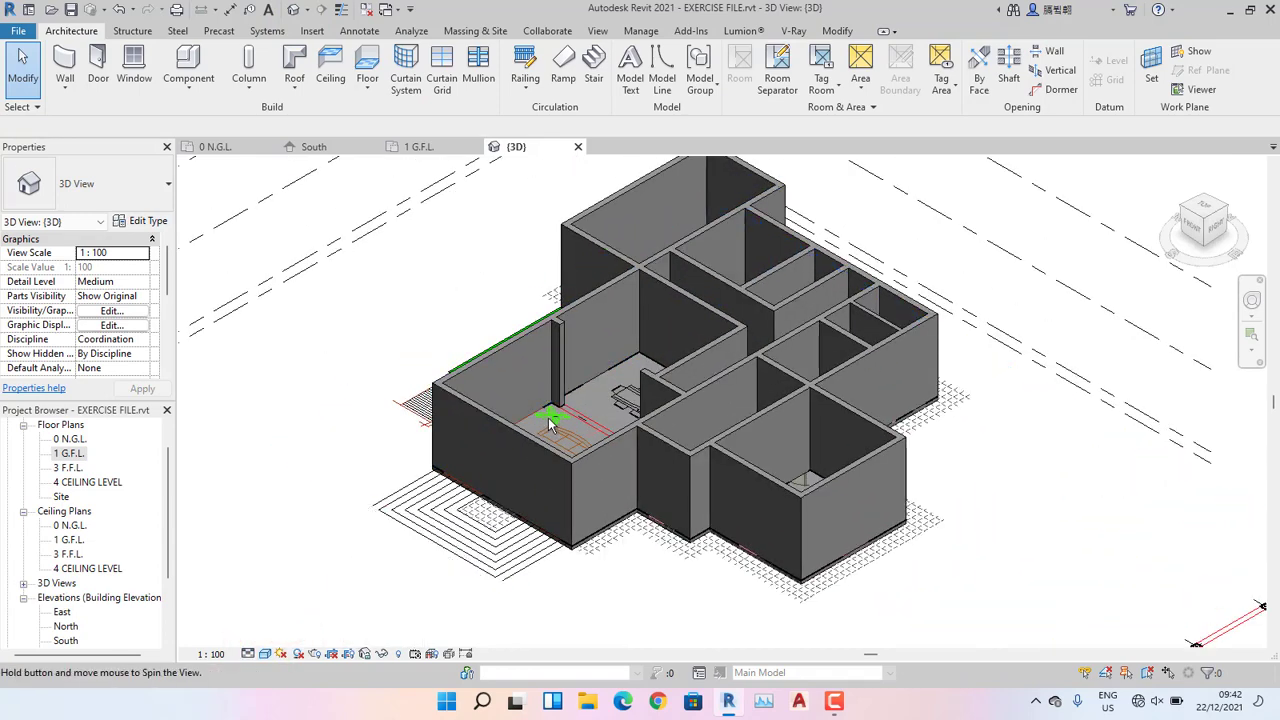
pyautogui.moveTo(548, 418)
pyautogui.keyDown('shift'); pyautogui.mouseDown(button='middle')
pyautogui.moveTo(500, 406)
pyautogui.moveTo(560, 431)
pyautogui.moveTo(549, 262)
pyautogui.moveTo(556, 276)
pyautogui.mouseUp(button='middle'); pyautogui.keyUp('shift')
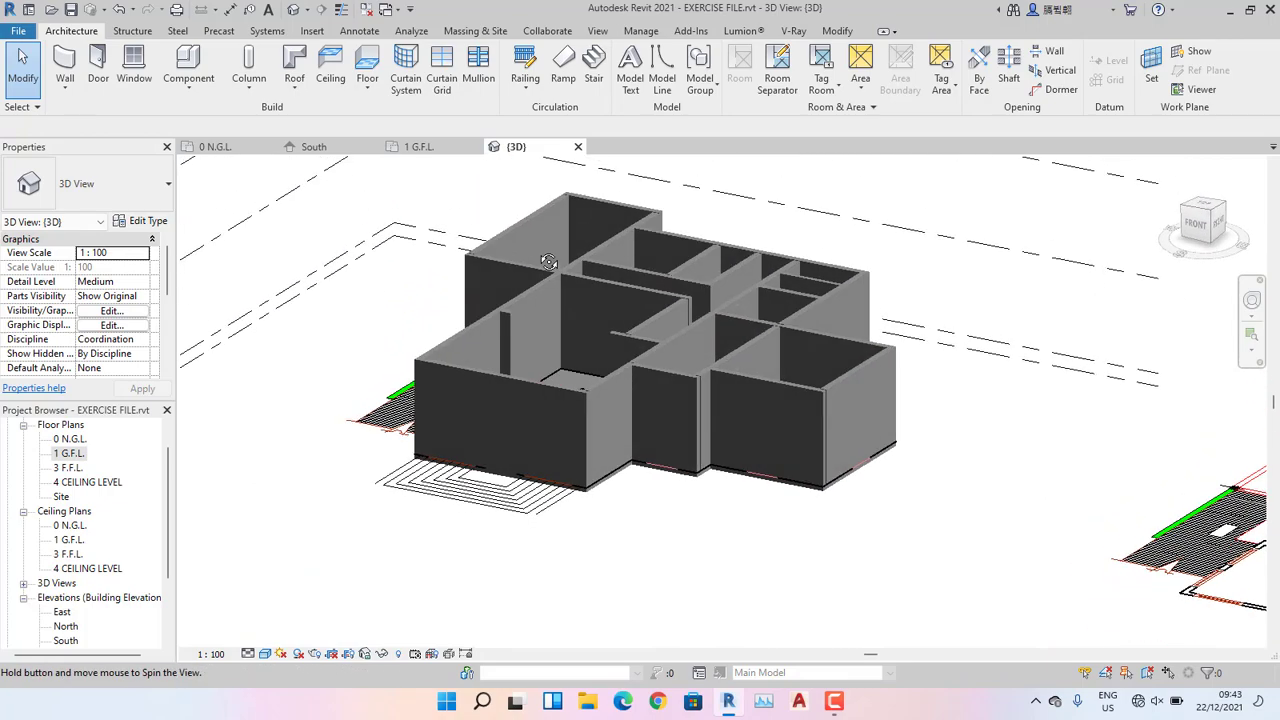
pyautogui.scroll(3, 619, 328)
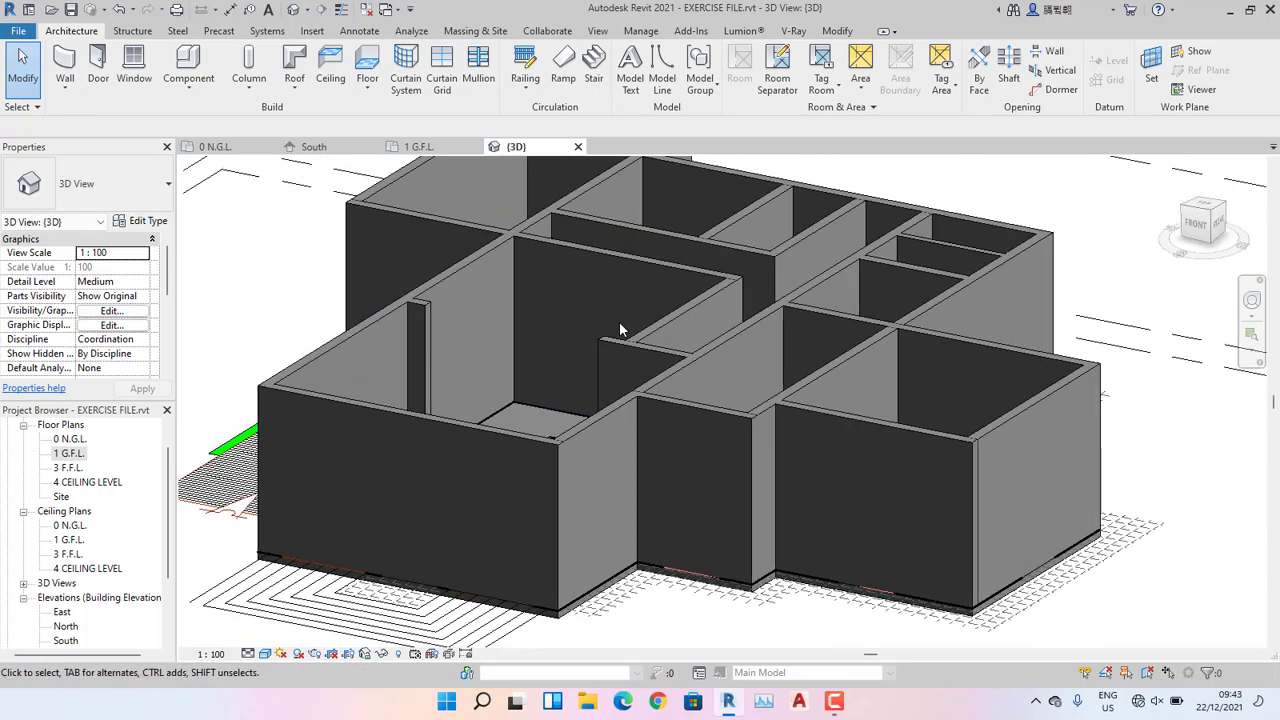
pyautogui.click(70, 10)
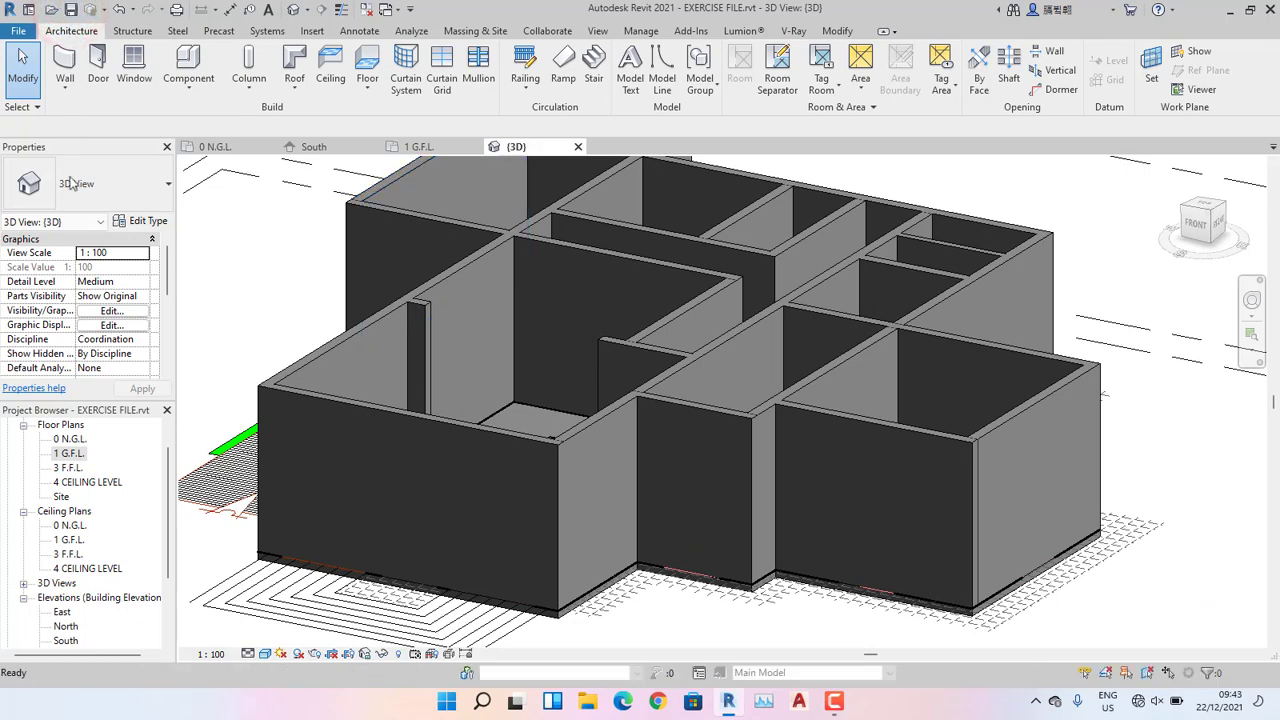
# On floor plan 1 G.F.L., set up a WALL 225 wall placed by picking lines, with a base offset of 3000.
pyautogui.doubleClick(68, 453)
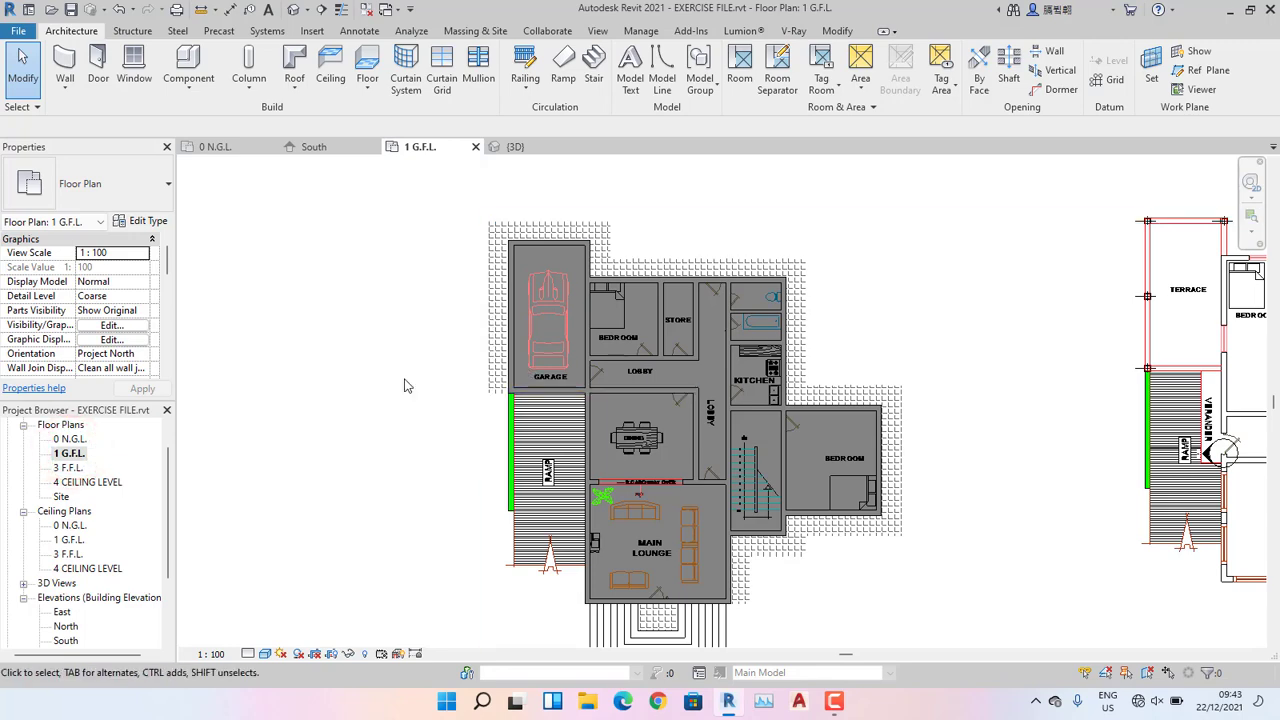
pyautogui.scroll(5, 405, 386)
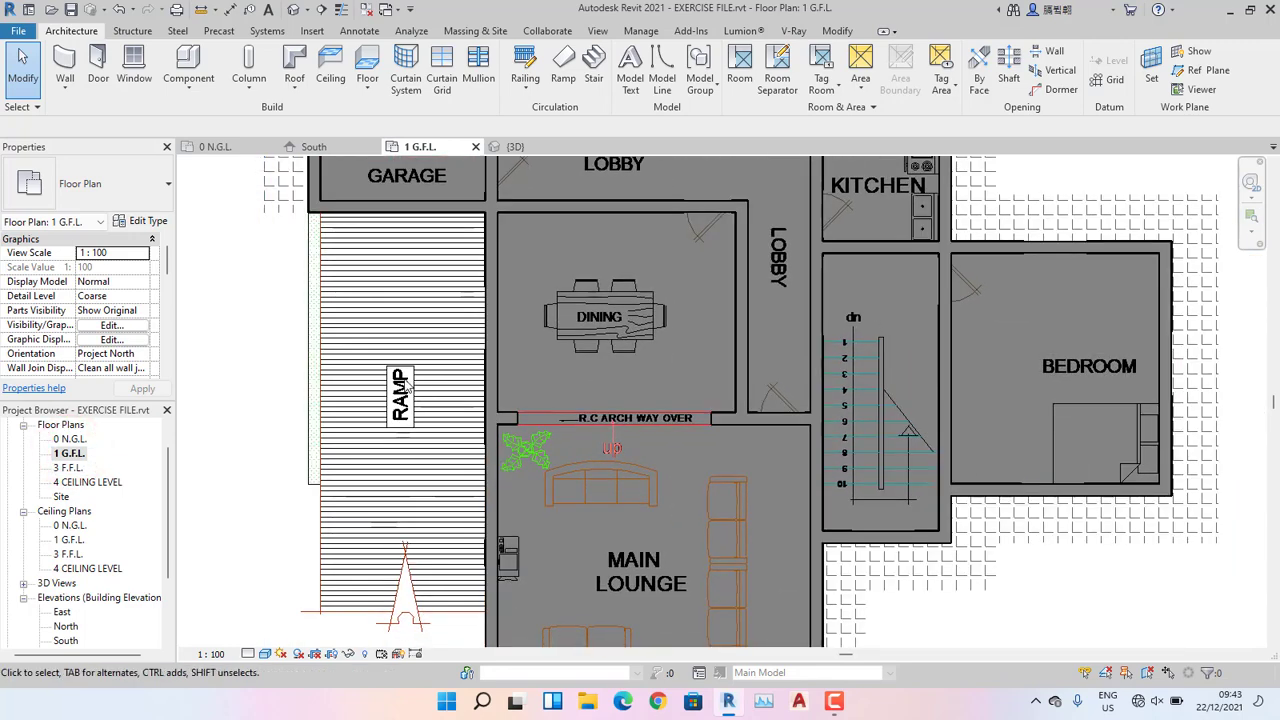
pyautogui.click(75, 62)
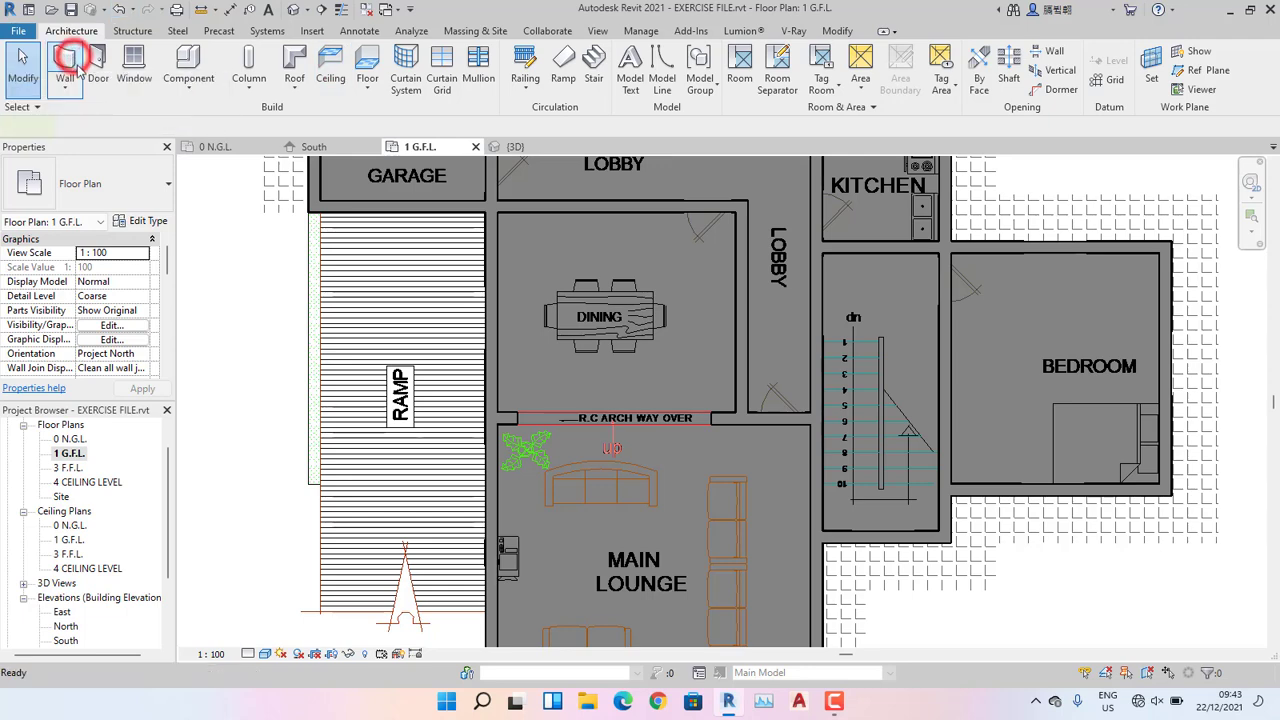
pyautogui.click(124, 187)
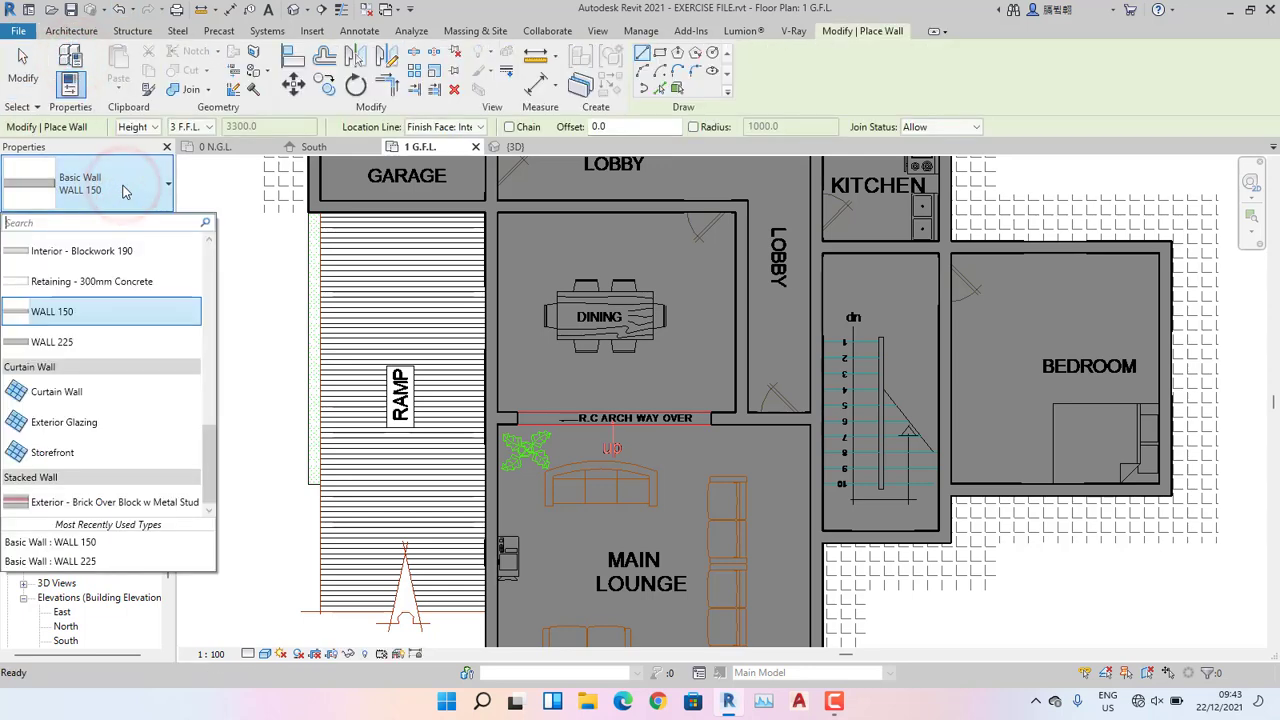
pyautogui.click(80, 342)
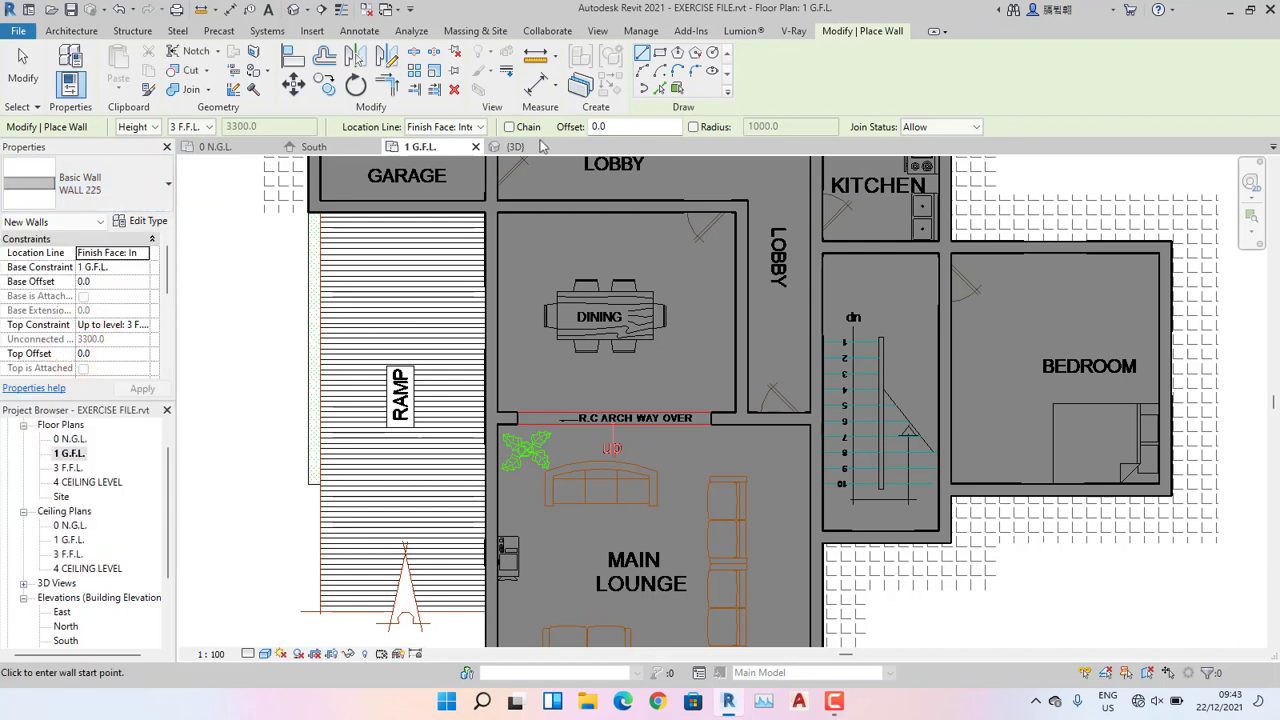
pyautogui.click(660, 90)
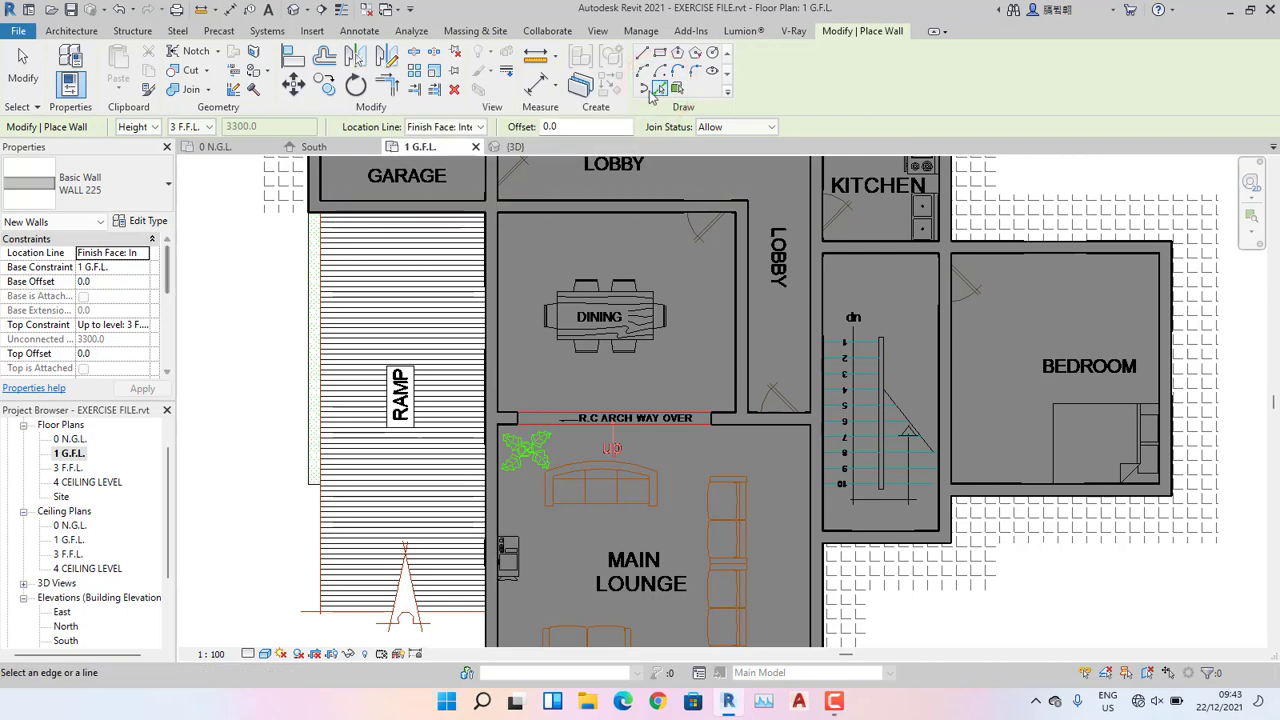
pyautogui.click(134, 282)
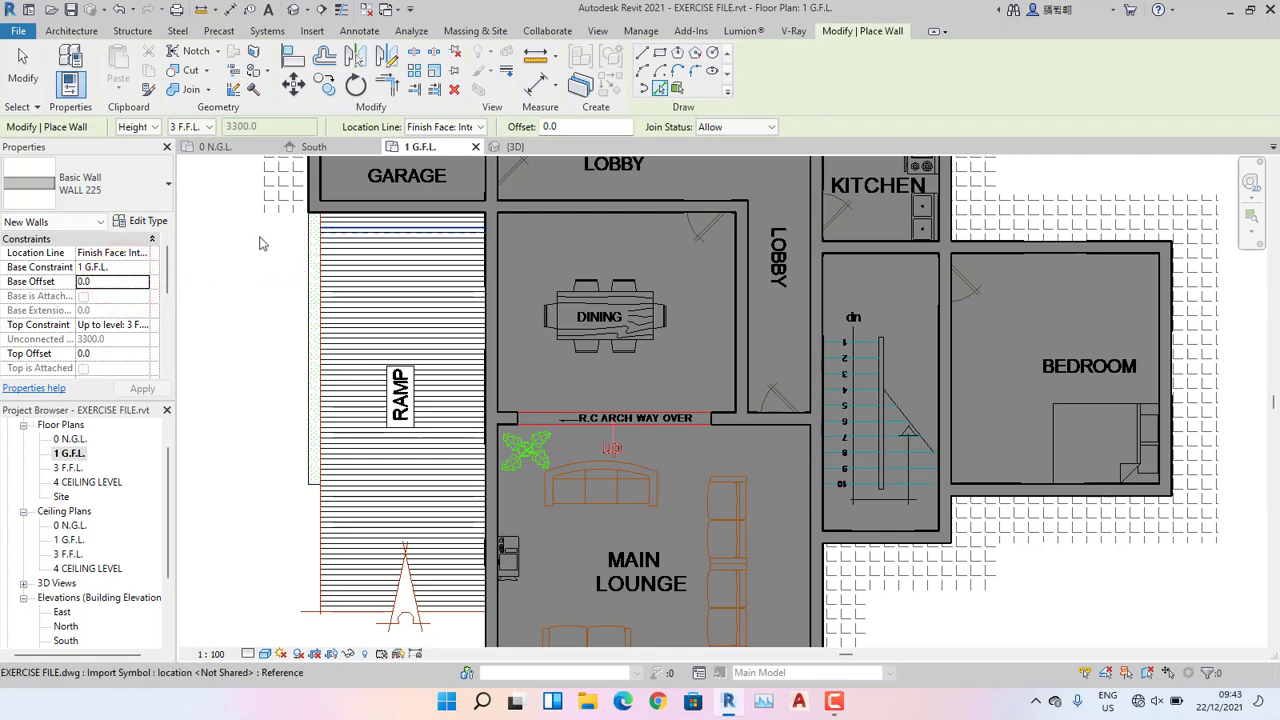
pyautogui.doubleClick(99, 284)
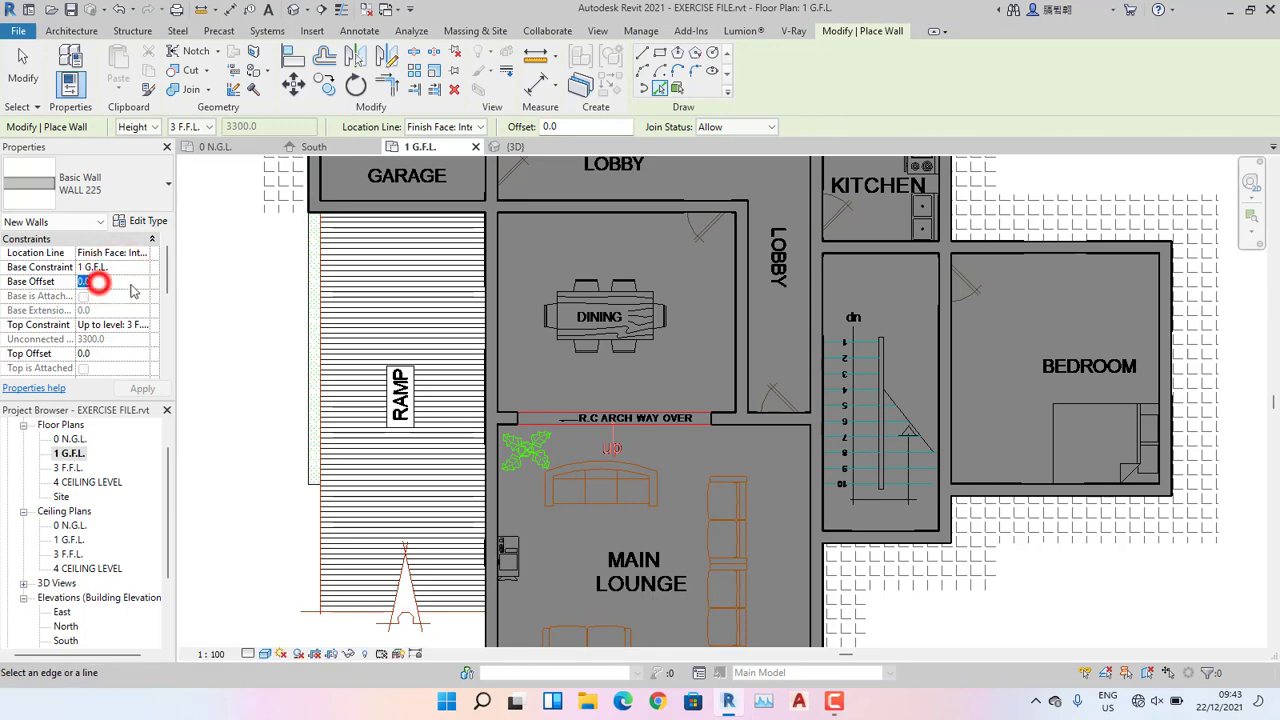
pyautogui.write('3')
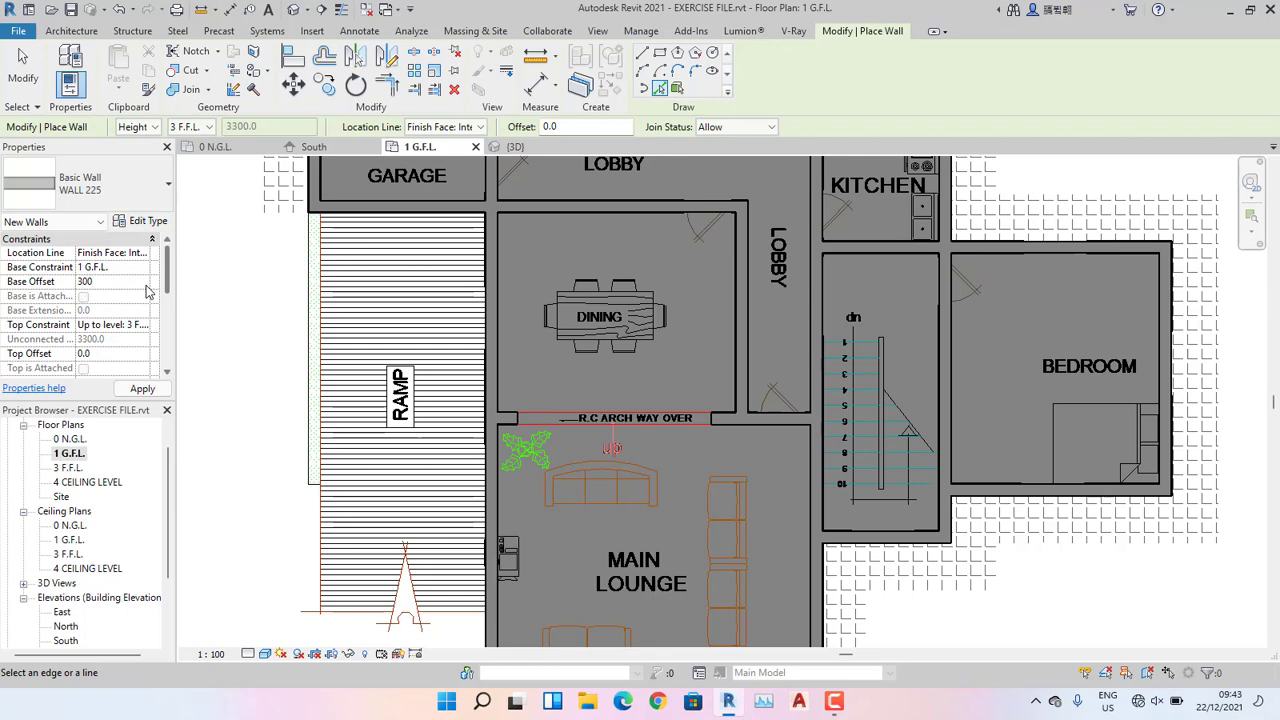
pyautogui.write('000')
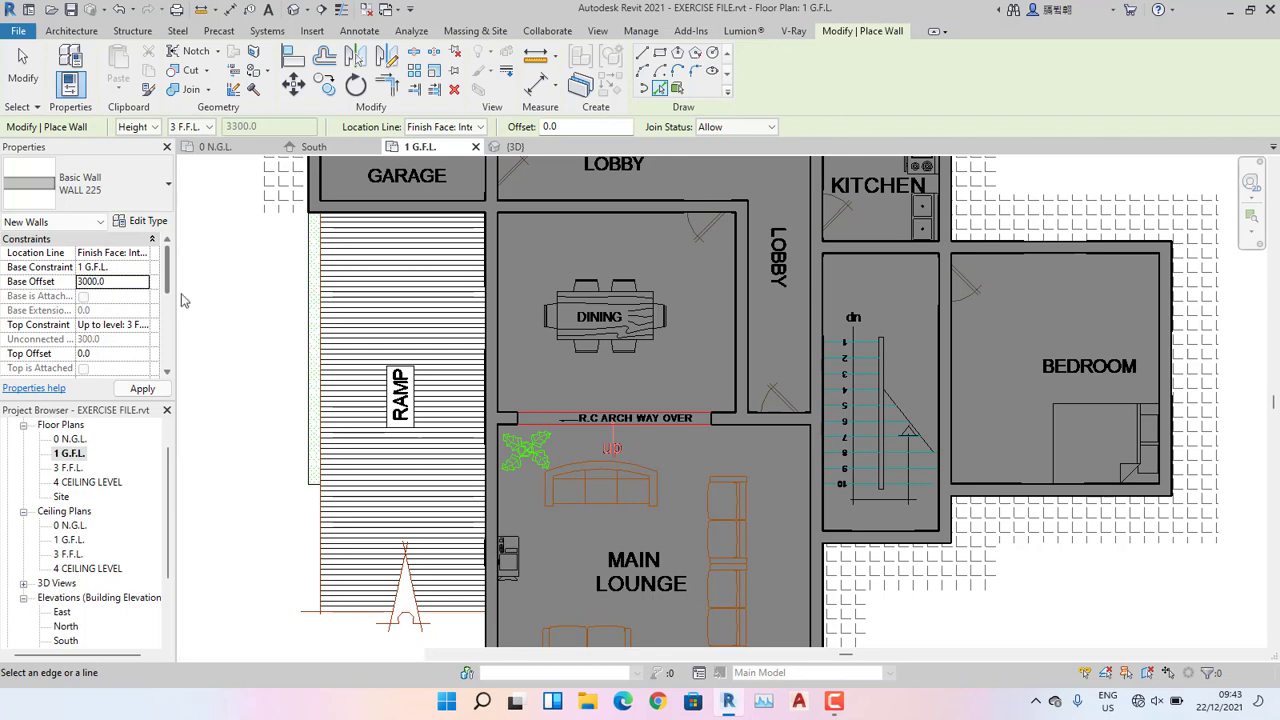
# Place the raised wall along the lounge-side line of the R.C. archway between dining and main lounge, and check it in 3D.
pyautogui.scroll(5, 678, 418)
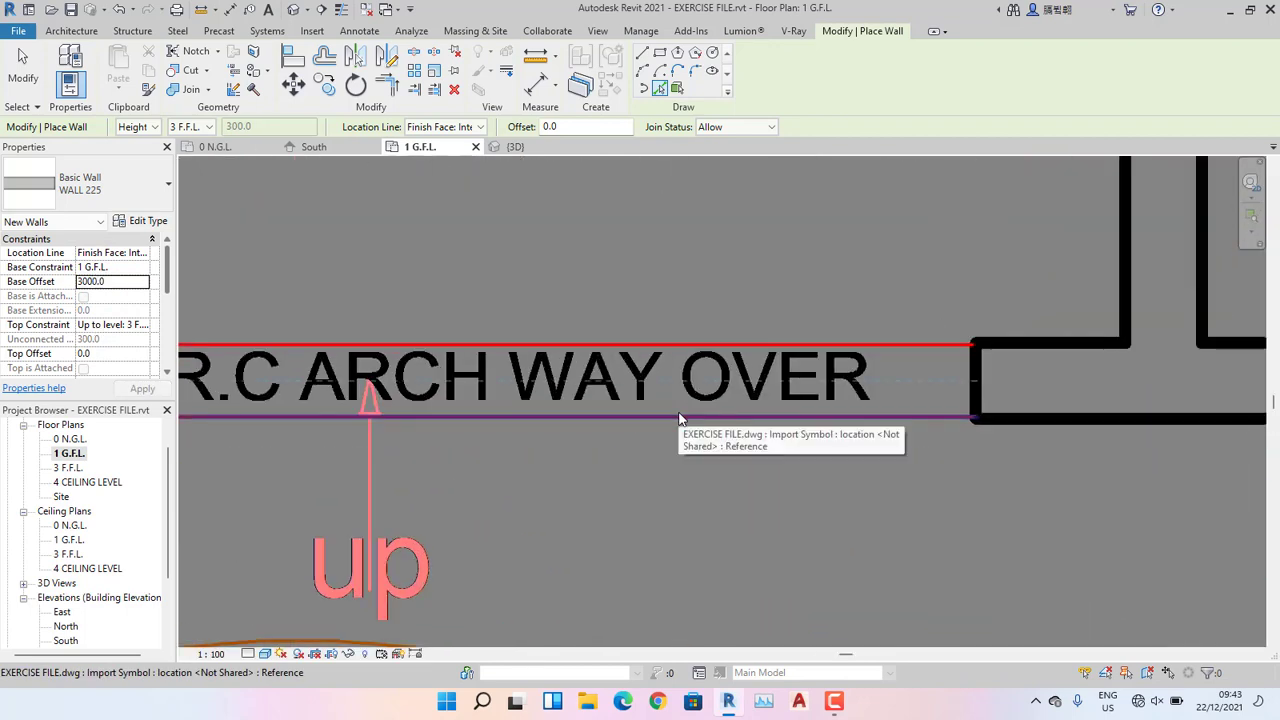
pyautogui.scroll(-3, 678, 418)
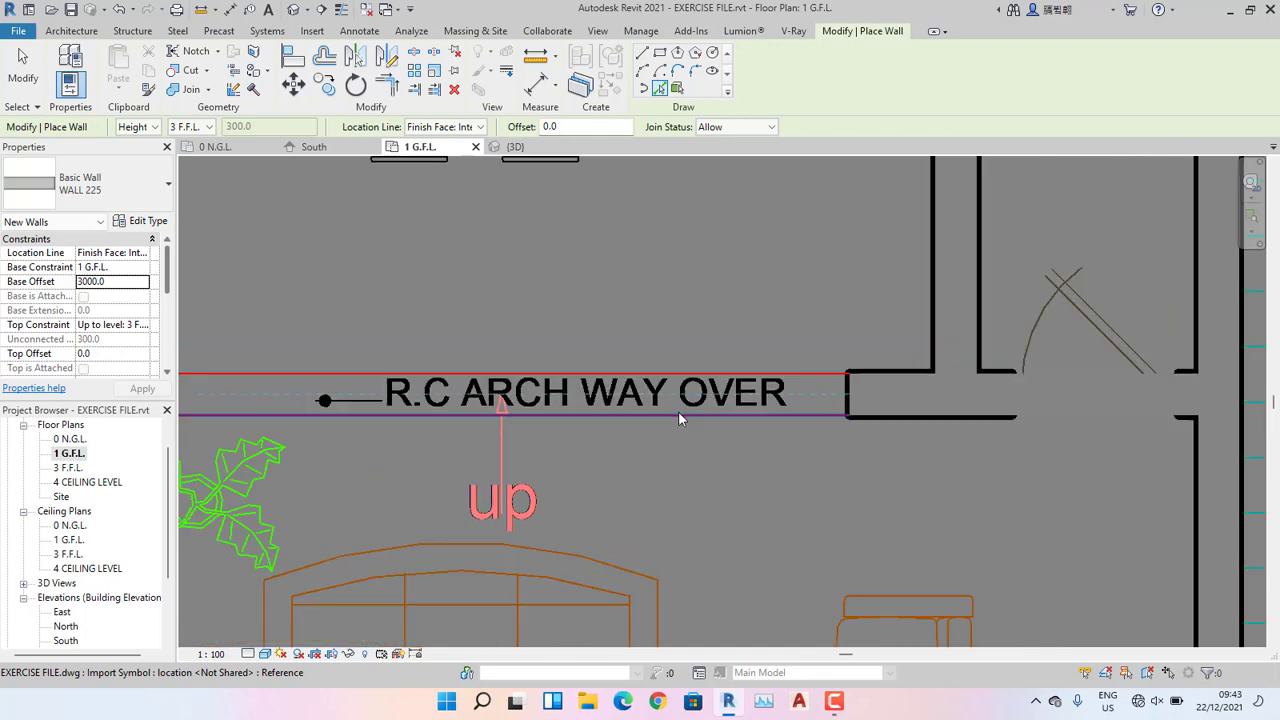
pyautogui.click(678, 416)
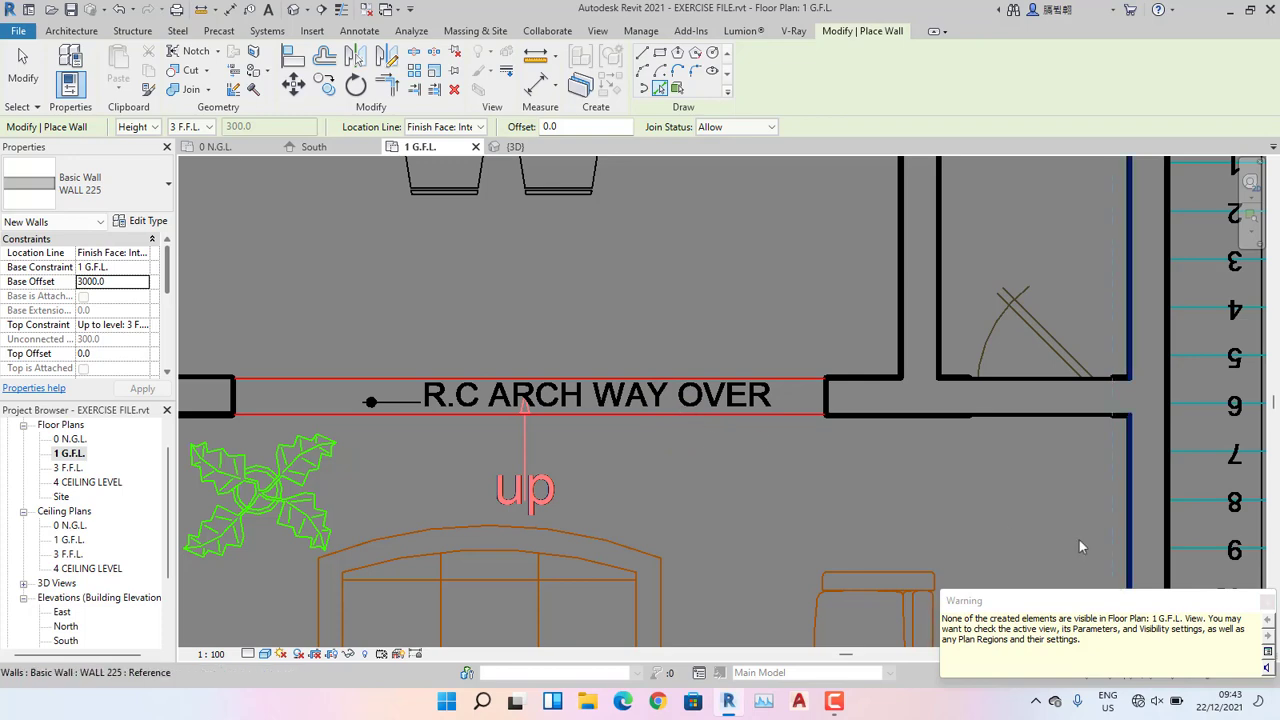
pyautogui.click(1267, 603)
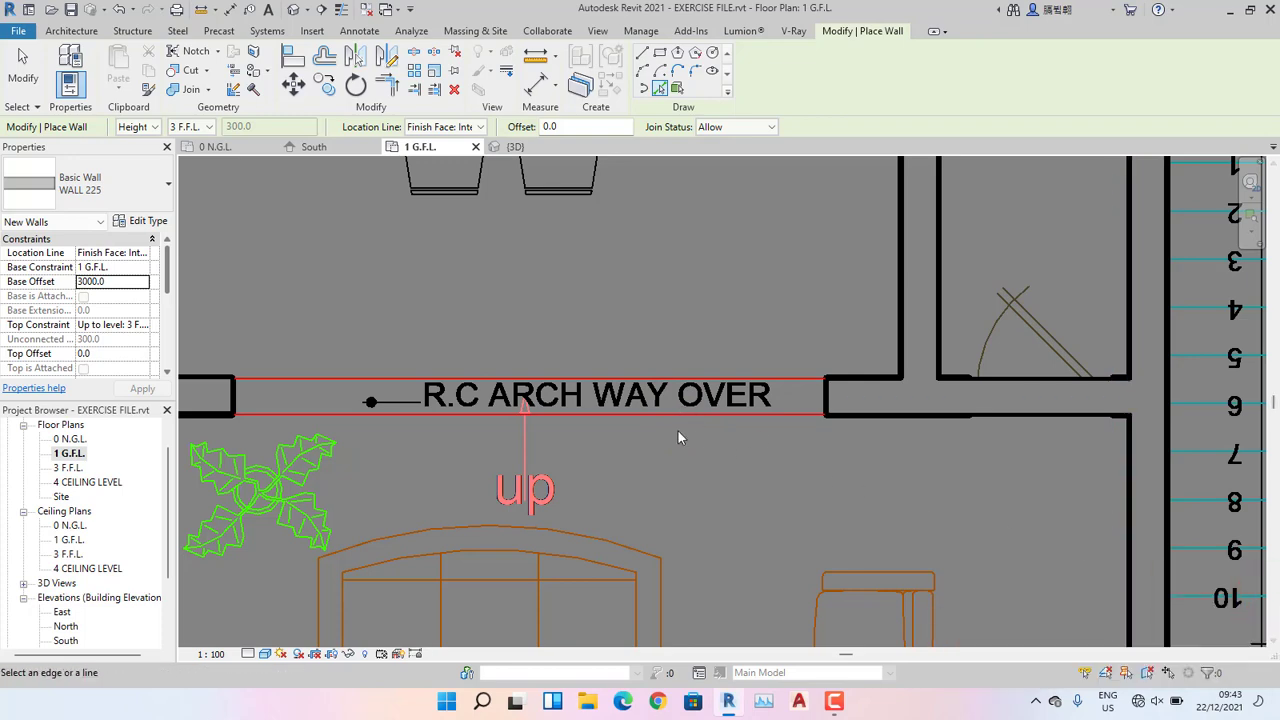
pyautogui.scroll(-2, 678, 434)
pyautogui.scroll(-3, 678, 431)
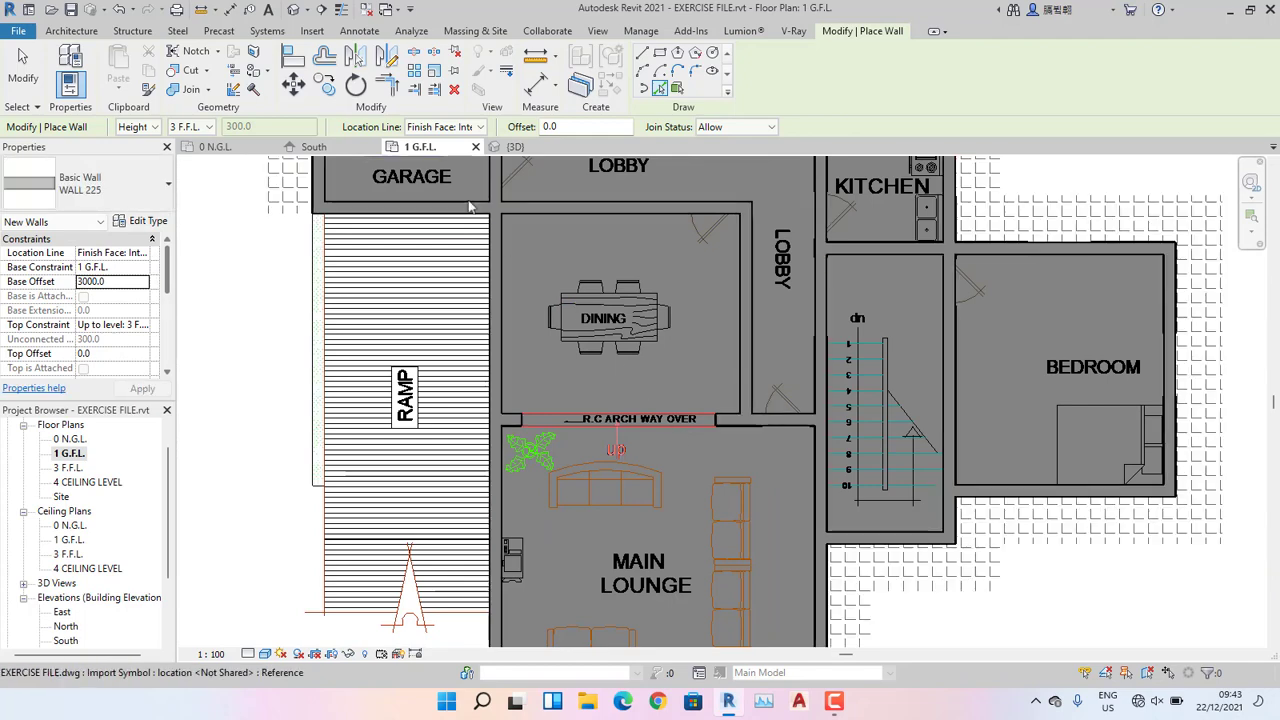
pyautogui.click(295, 11)
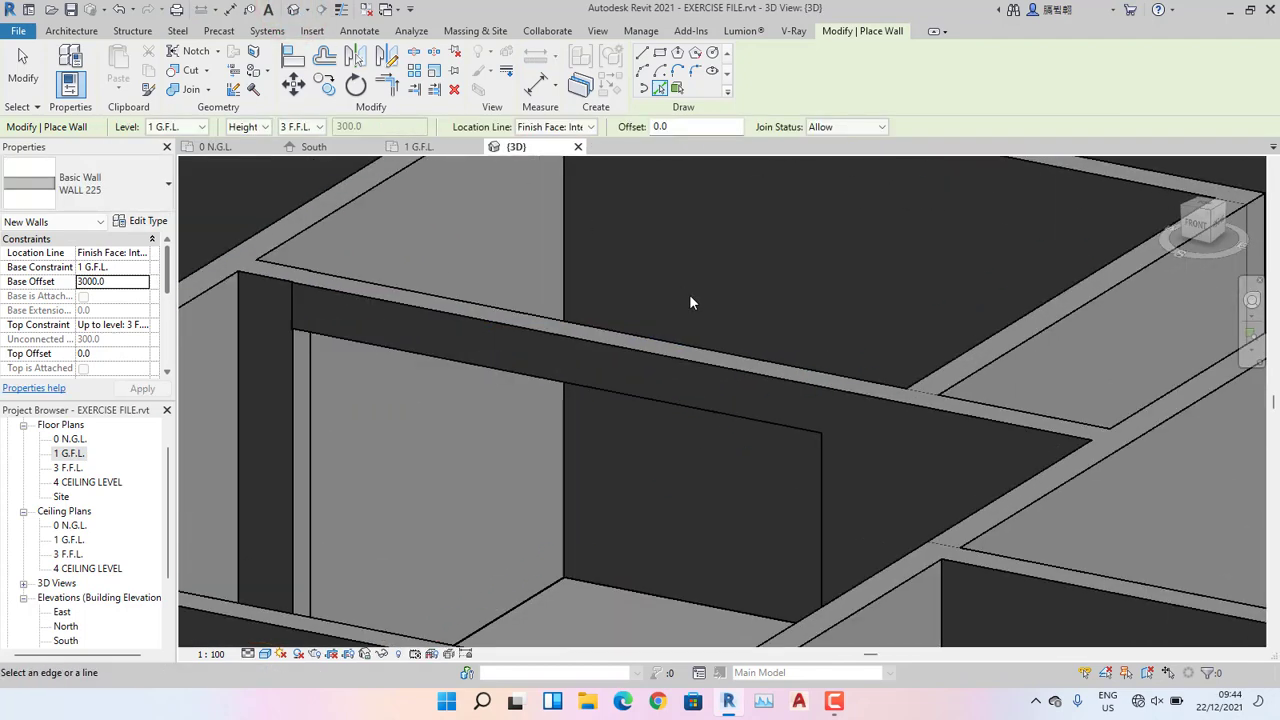
pyautogui.scroll(-5, 689, 294)
pyautogui.moveTo(689, 294)
pyautogui.keyDown('shift'); pyautogui.mouseDown(button='middle')
pyautogui.moveTo(702, 308)
pyautogui.moveTo(690, 302)
pyautogui.mouseUp(button='middle'); pyautogui.keyUp('shift')
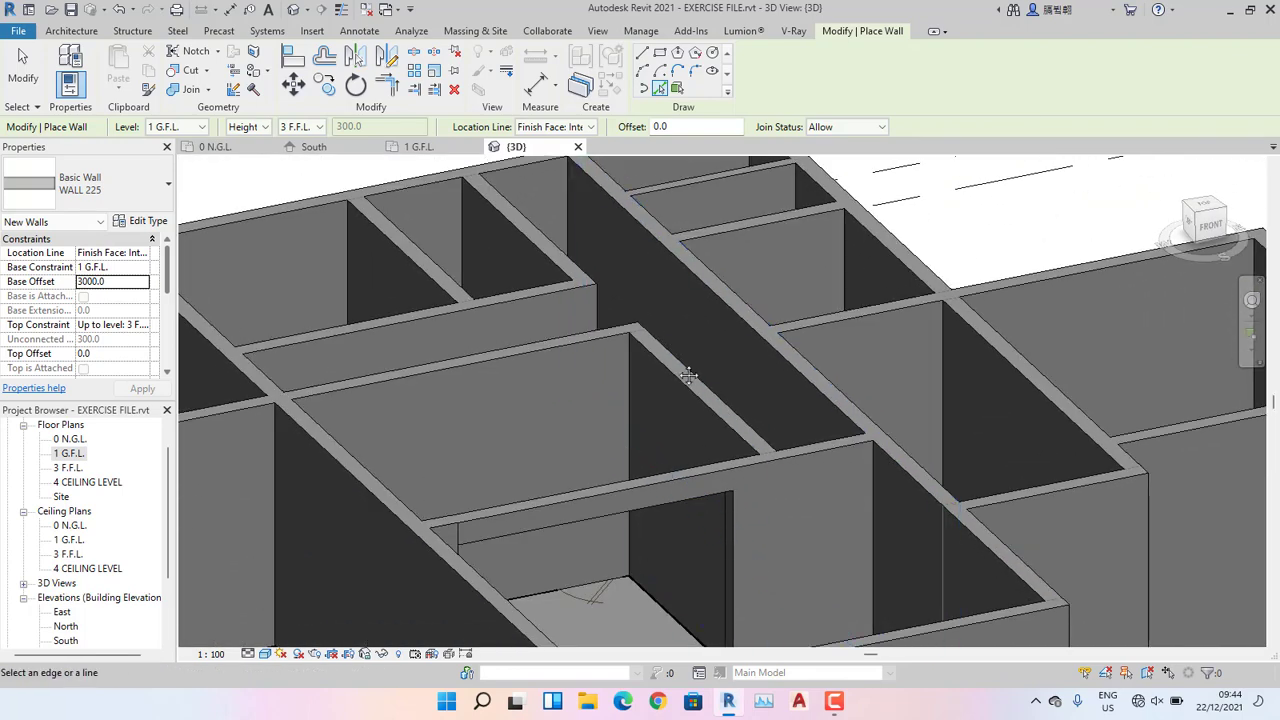
pyautogui.keyDown('shift'); pyautogui.moveTo(689, 375); pyautogui.dragTo(681, 417, button='middle'); pyautogui.keyUp('shift')
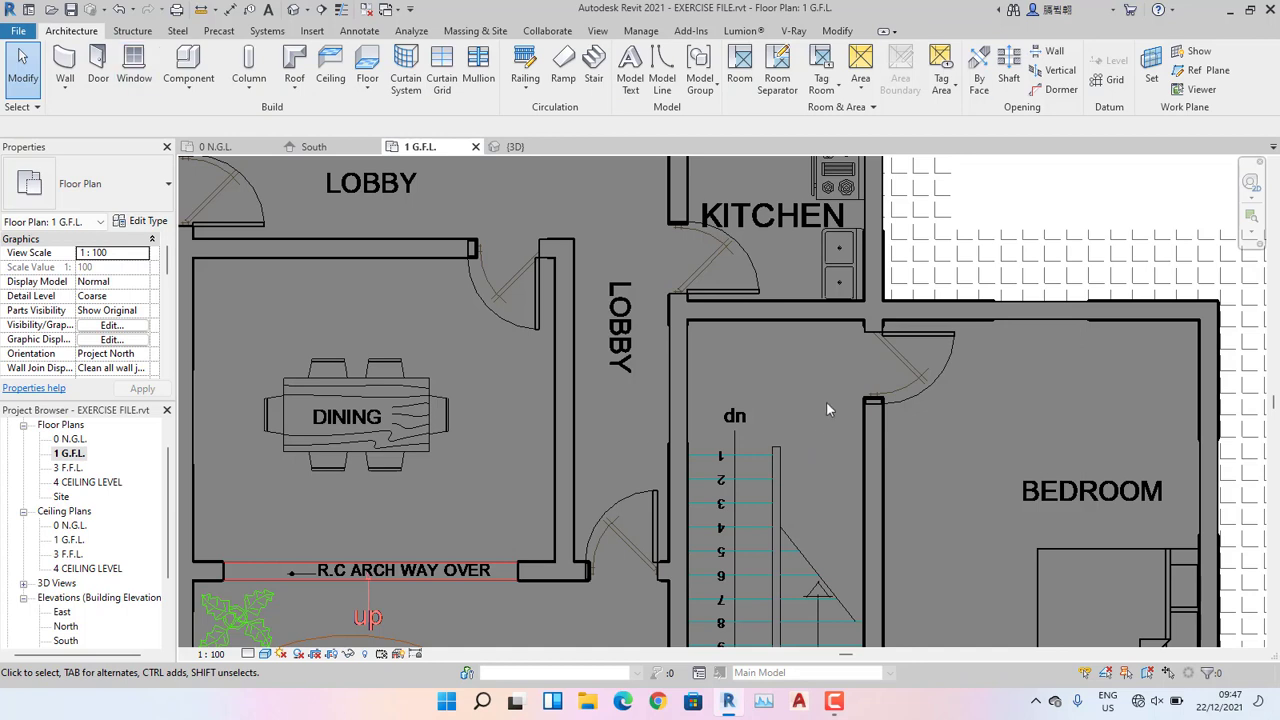
# Cut a rectangular wall opening about 1477 mm wide in the wall between the lobby and the staircase on 1 G.F.L.
pyautogui.click(1042, 56)
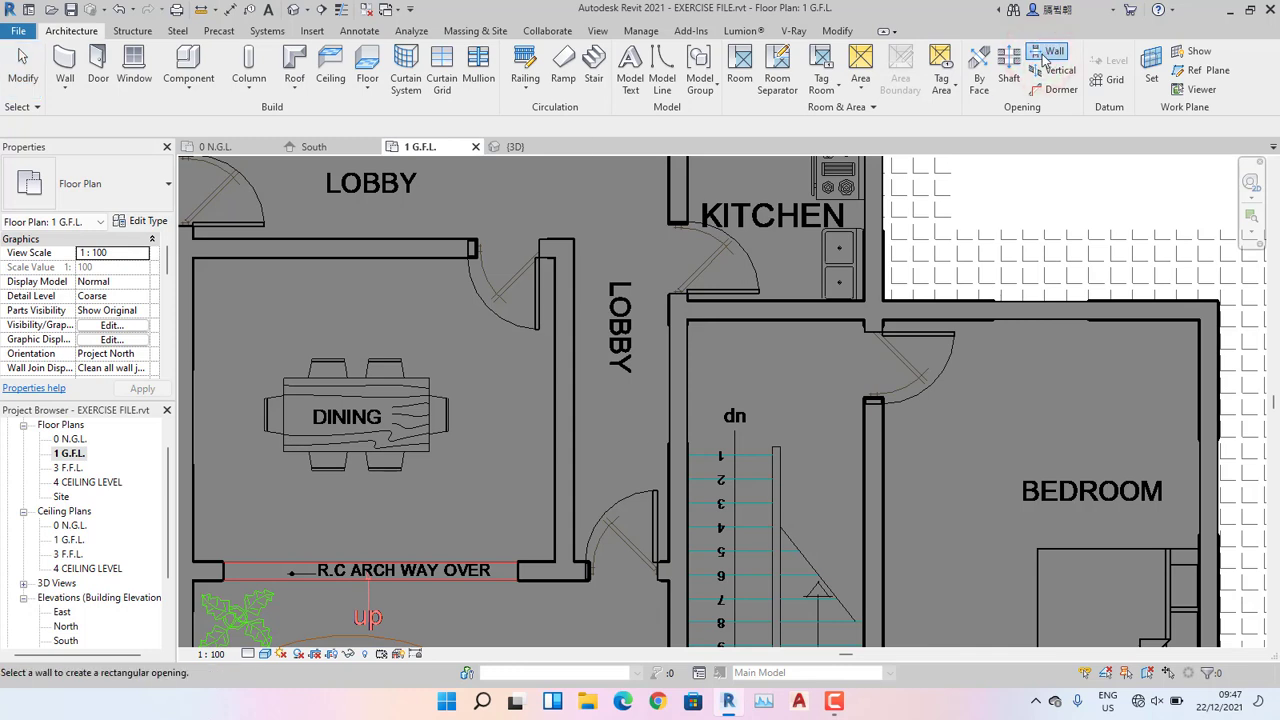
pyautogui.click(667, 355)
pyautogui.scroll(3, 667, 355)
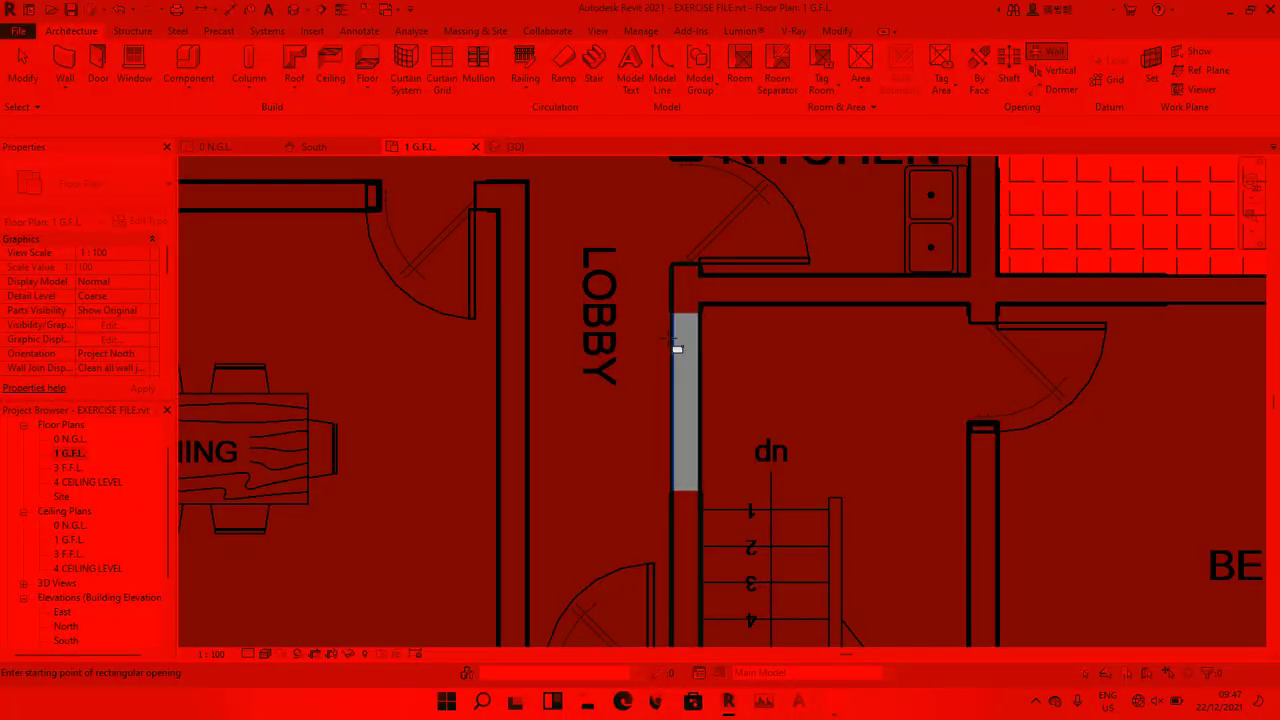
pyautogui.click(677, 314)
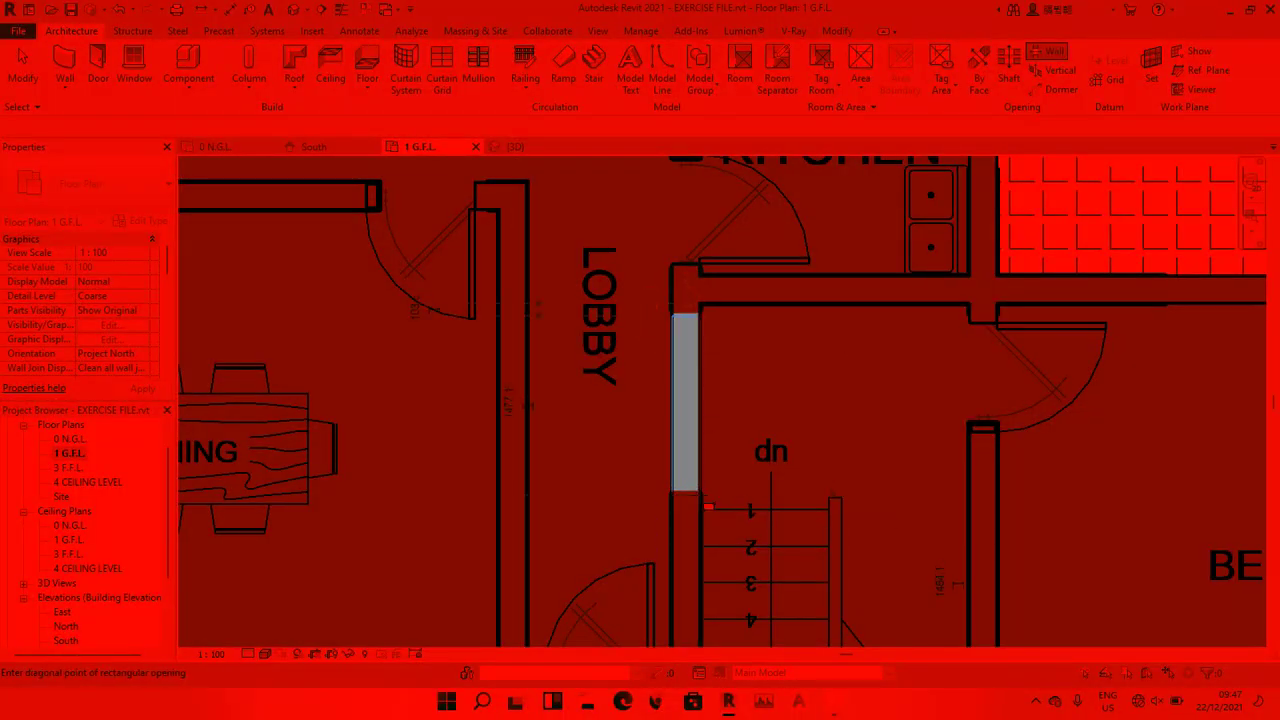
pyautogui.scroll(-3, 707, 505)
pyautogui.click(716, 441)
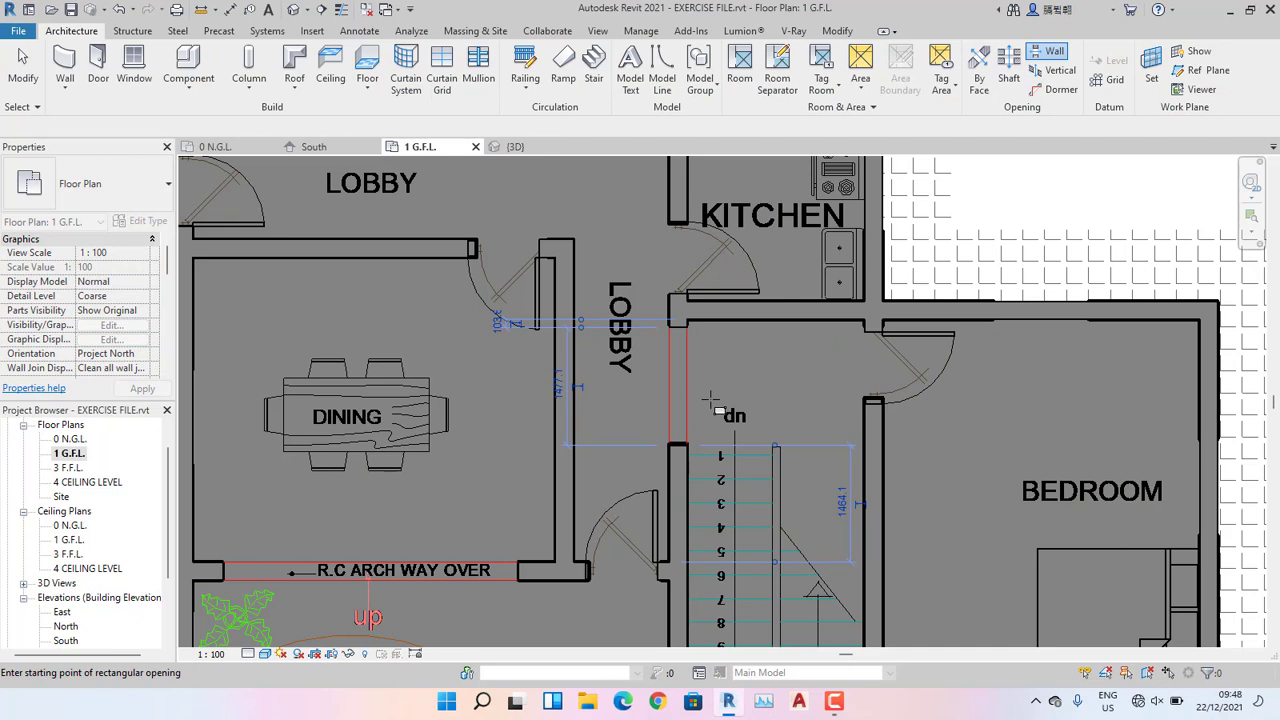
pyautogui.press('Escape')
# Set the top offset of the wall opening between the lobby and the staircase to -600.
pyautogui.click(680, 386)
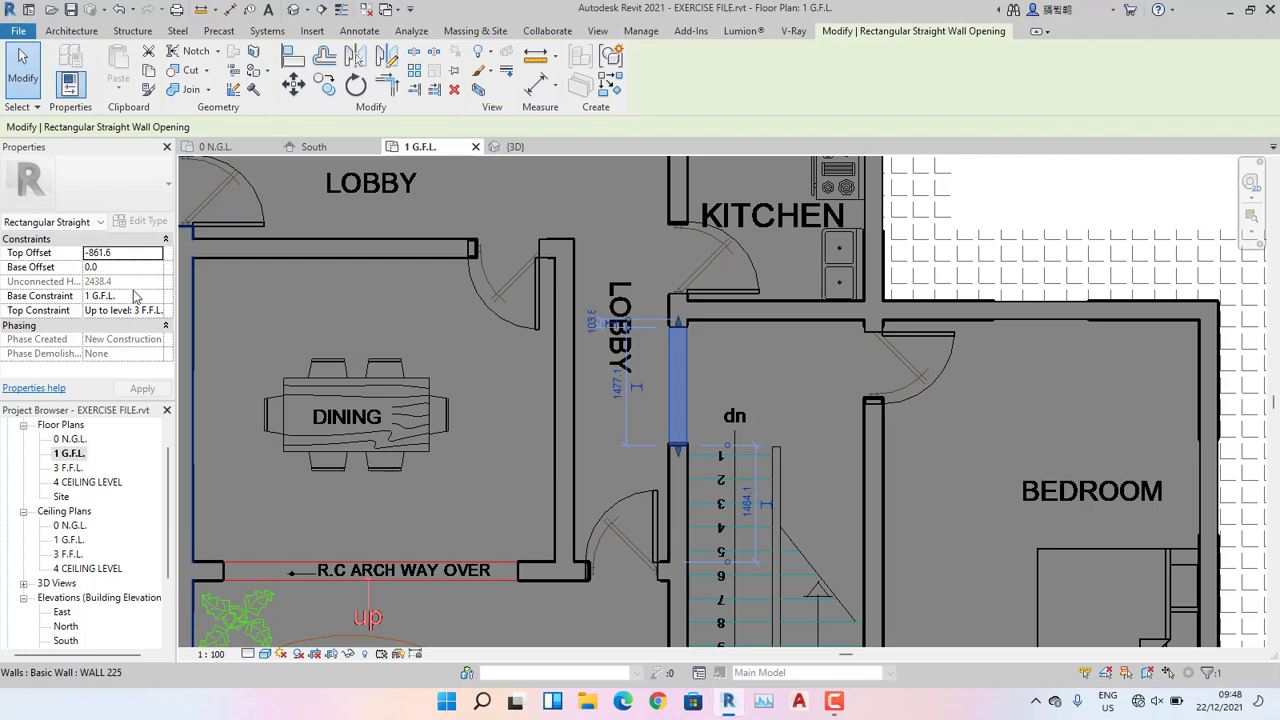
pyautogui.click(156, 253)
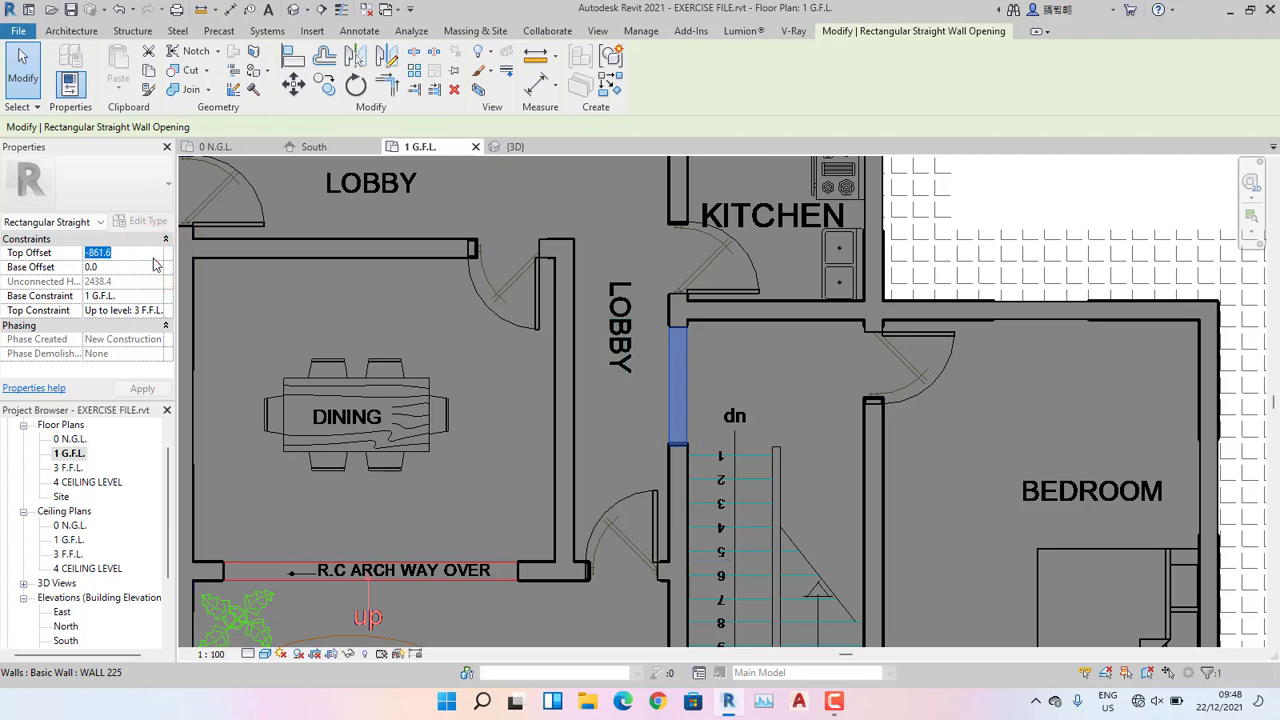
pyautogui.doubleClick(136, 256)
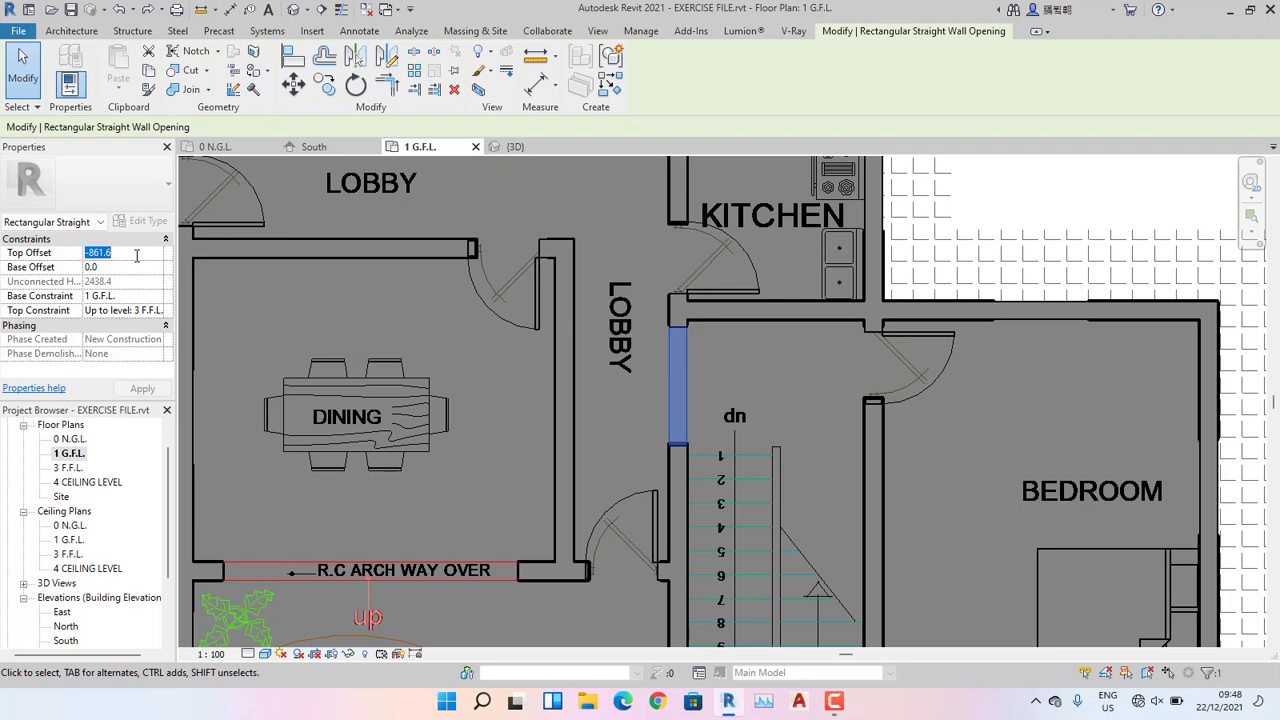
pyautogui.write('-600')
pyautogui.press('Return')
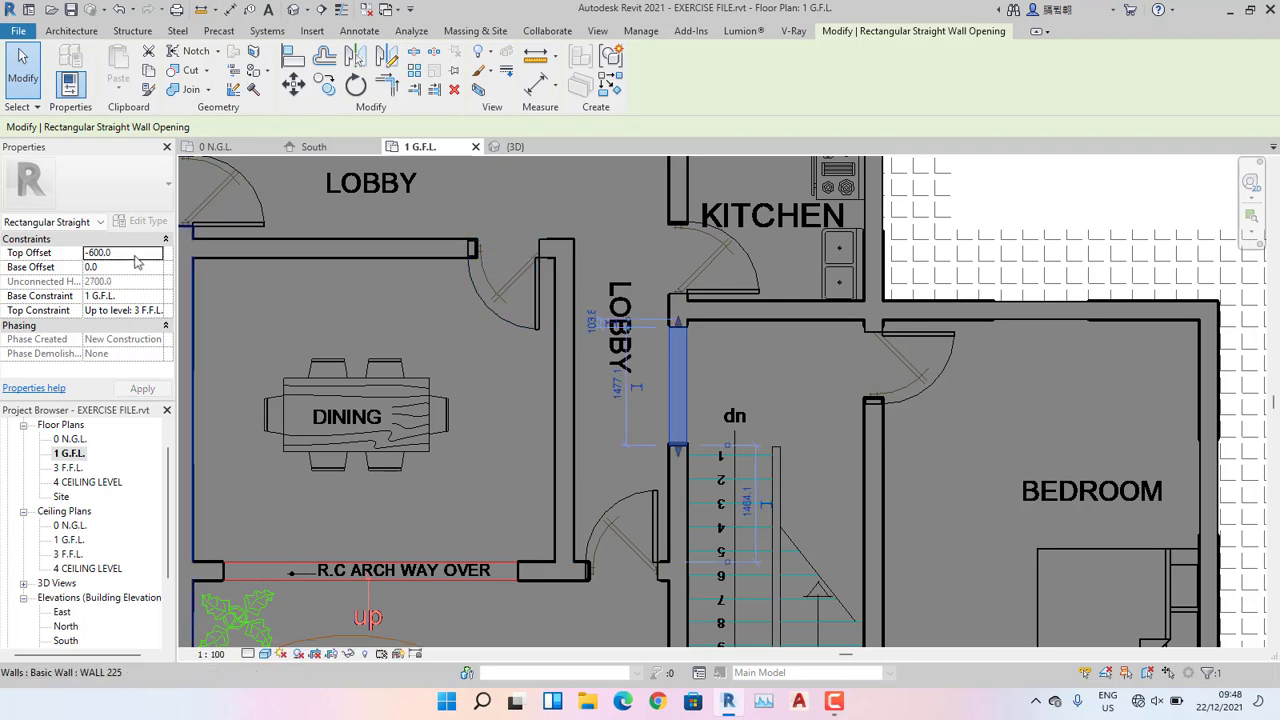
# Set the selected staircase wall opening's top offset to -300.
pyautogui.doubleClick(133, 260)
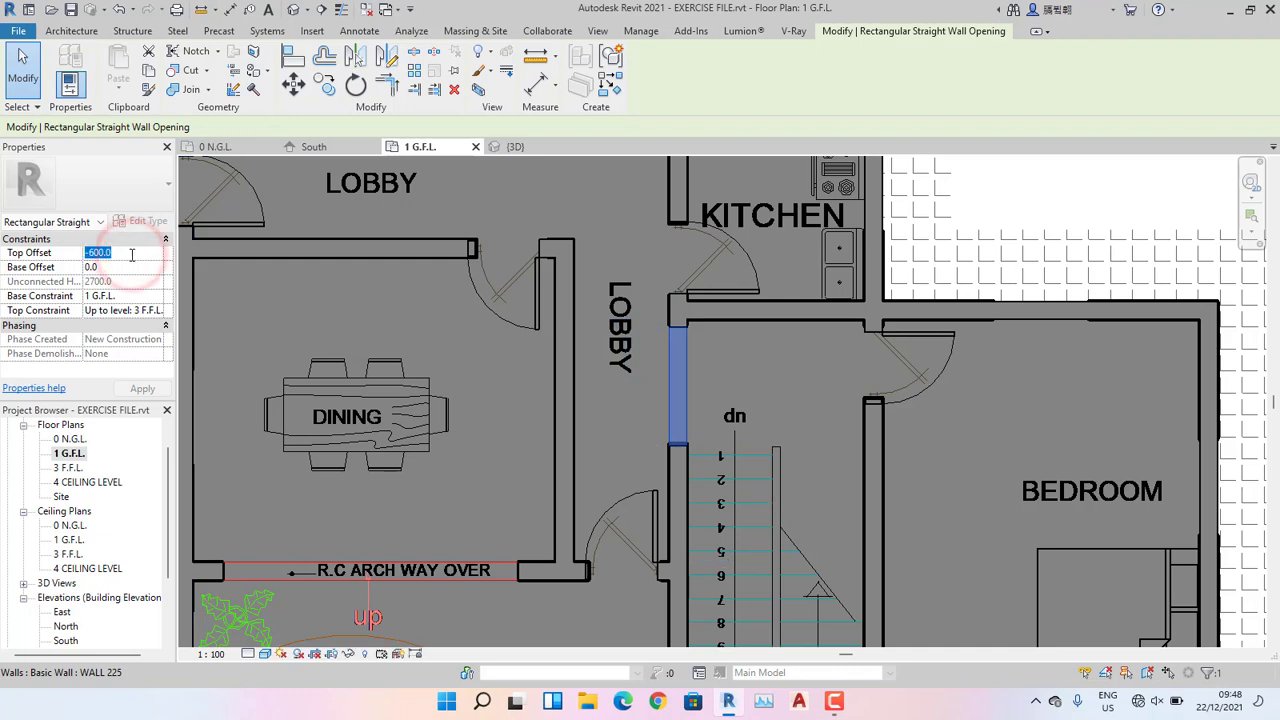
pyautogui.write('-3')
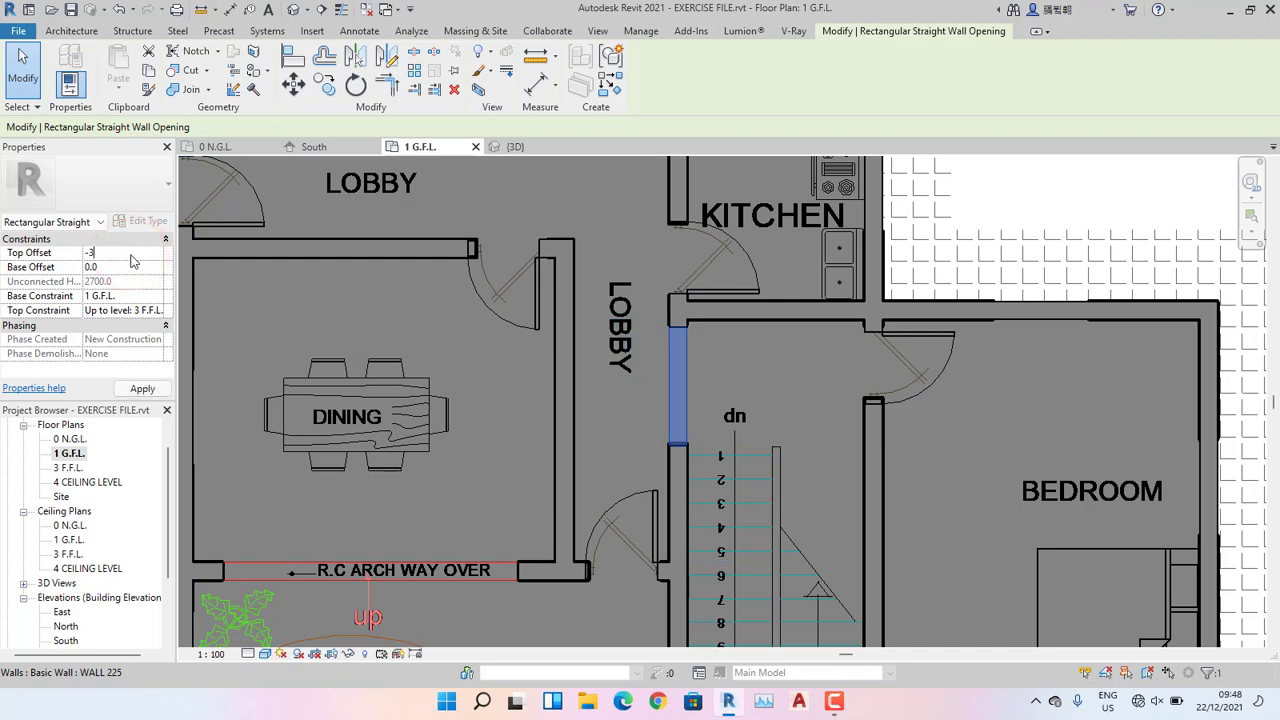
pyautogui.write('00')
pyautogui.press('Return')
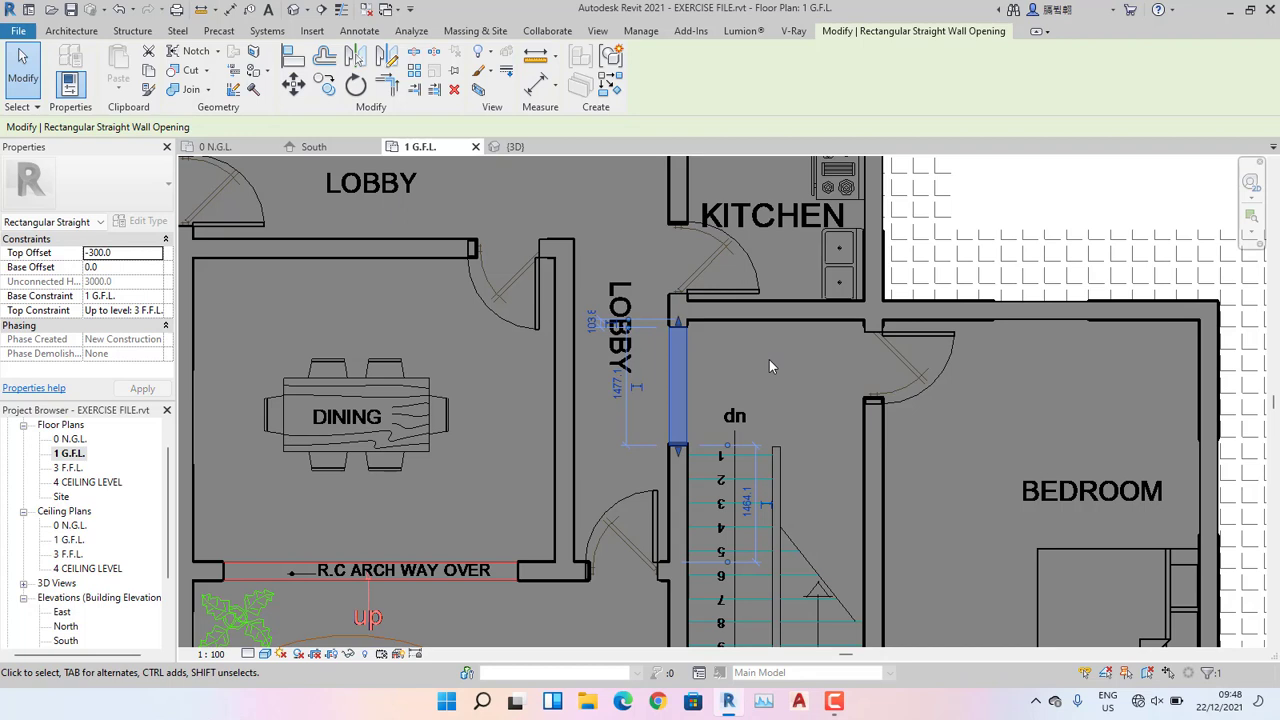
# Set the width of the staircase wall opening to 1200 mm and deselect it.
pyautogui.click(610, 390)
pyautogui.write('12')
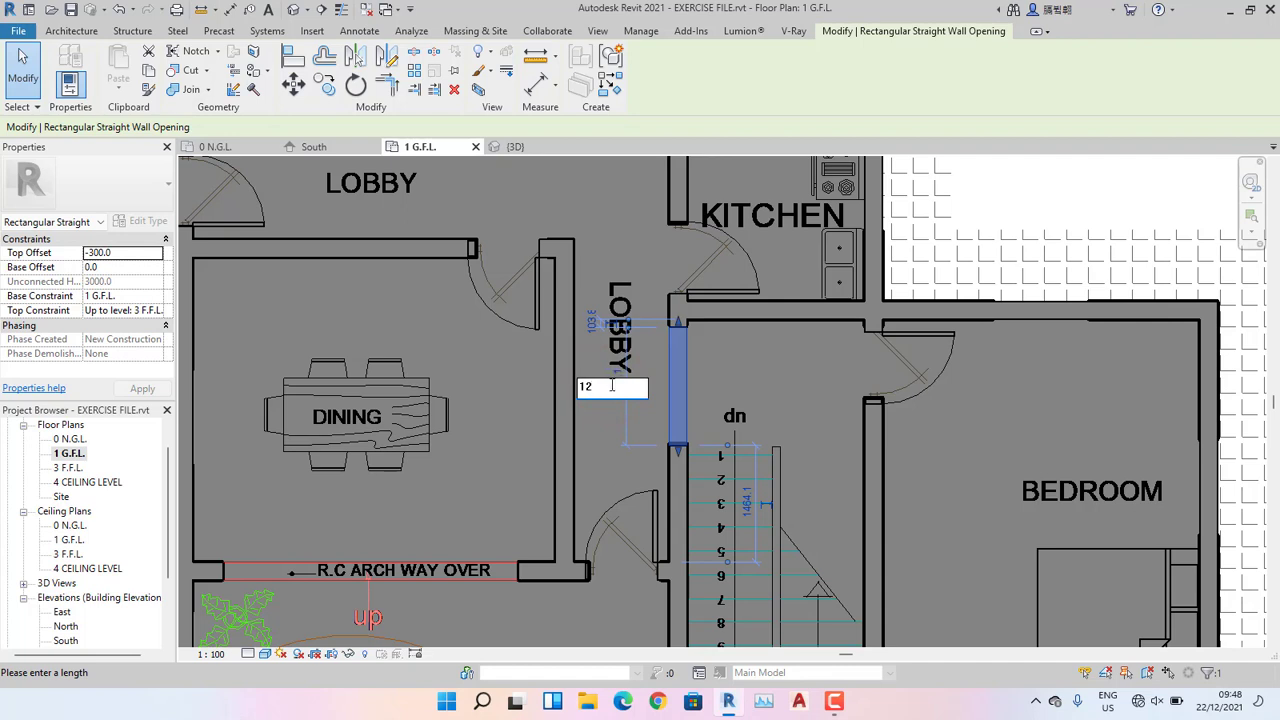
pyautogui.write('00')
pyautogui.press('Return')
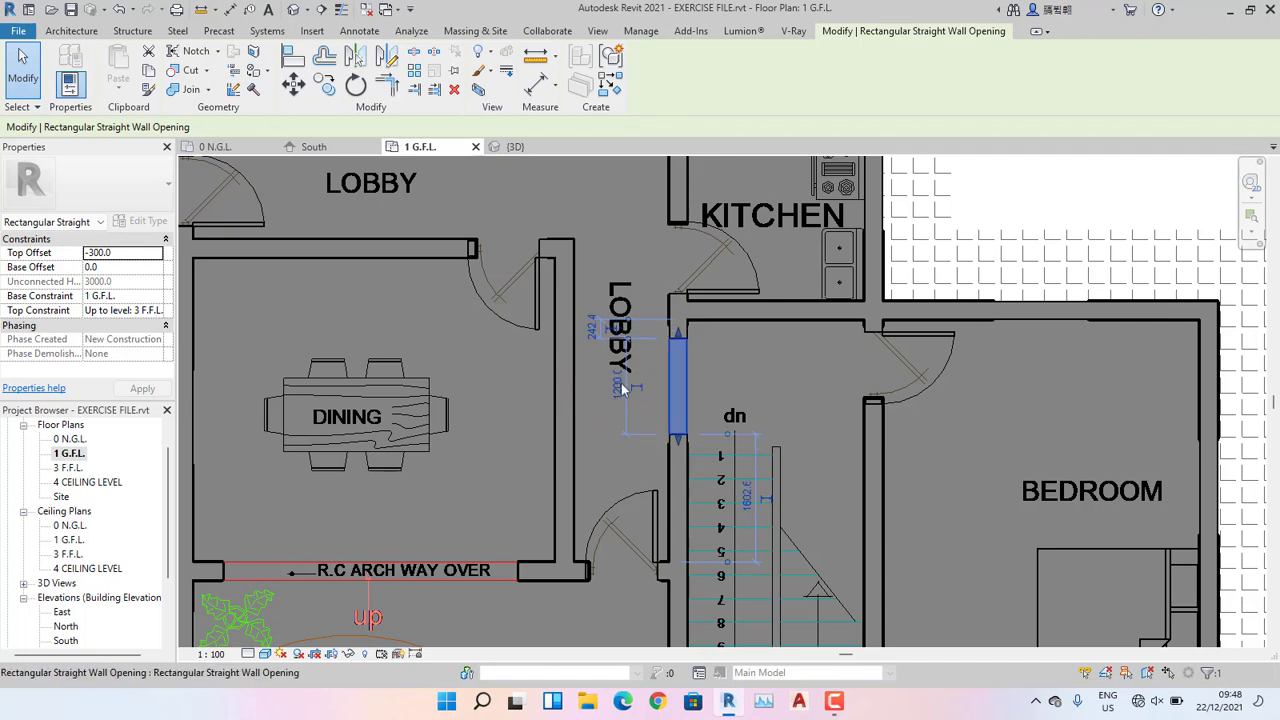
pyautogui.click(741, 368)
# Start the Door command and duplicate the M_Single-Flush 0915 x 2134mm type under the name DOOR 900.
pyautogui.scroll(-3, 548, 376)
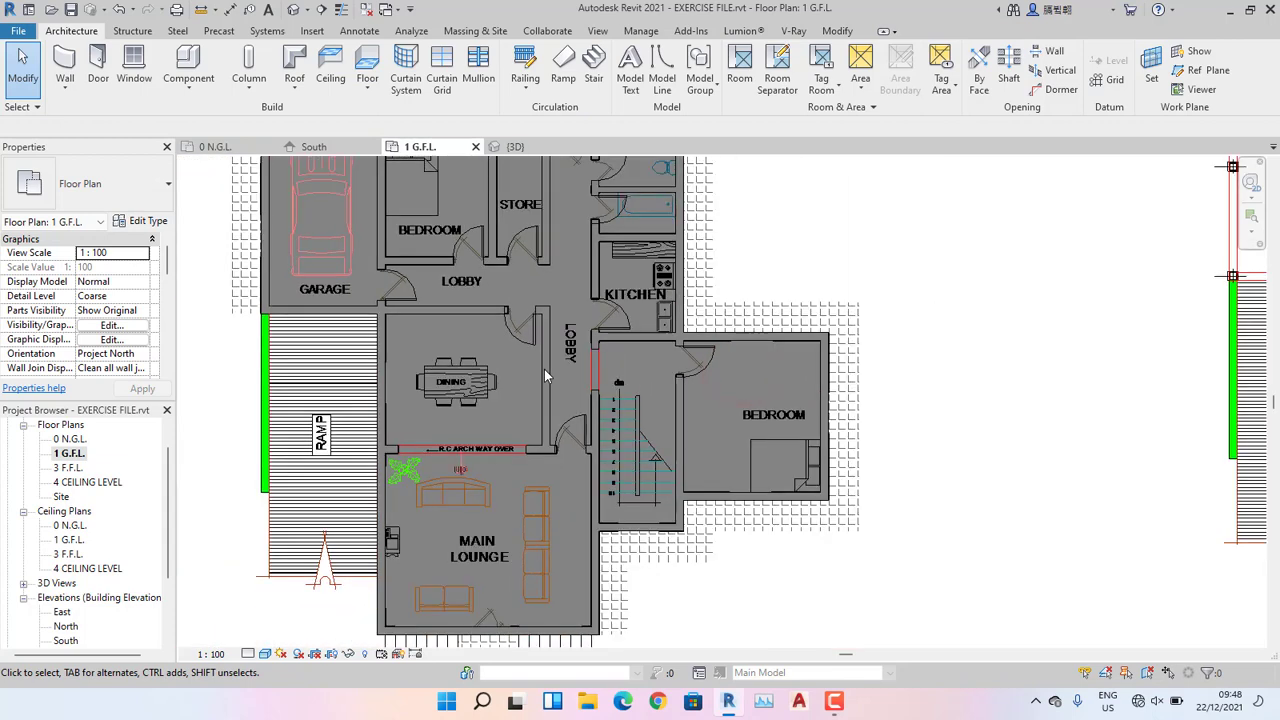
pyautogui.moveTo(544, 369); pyautogui.dragTo(622, 343, button='middle')
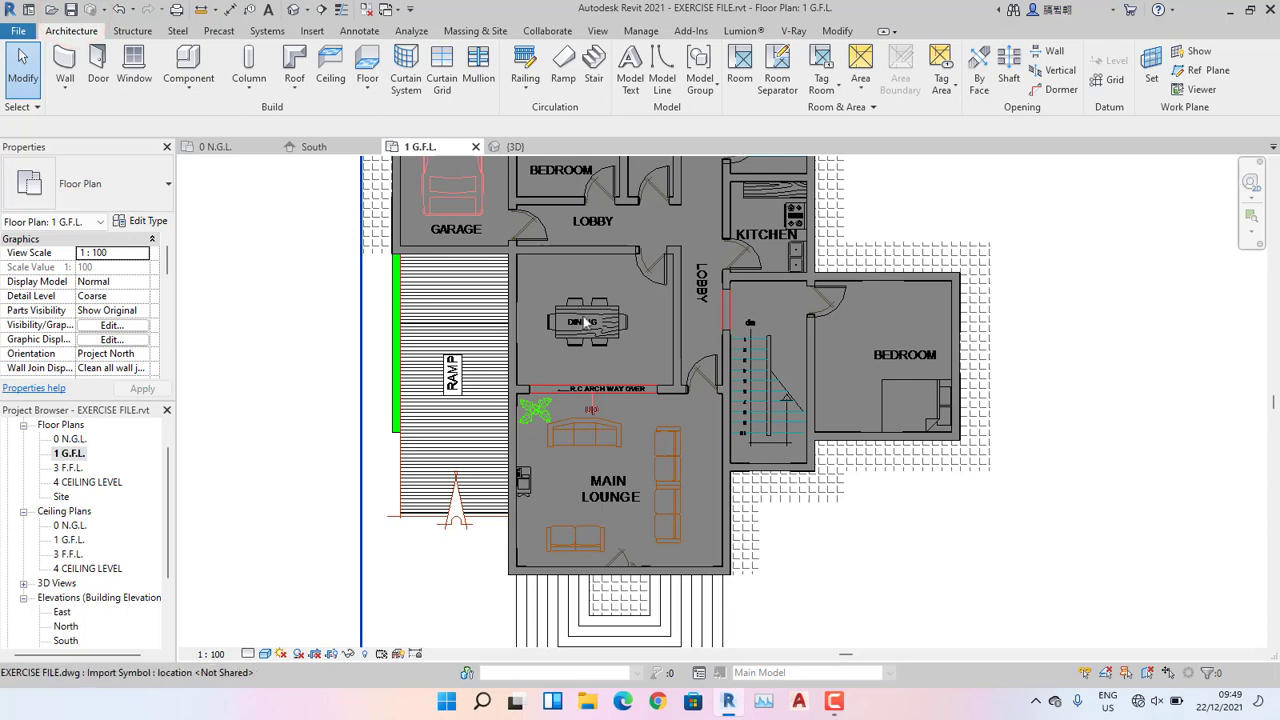
pyautogui.scroll(-3, 652, 484)
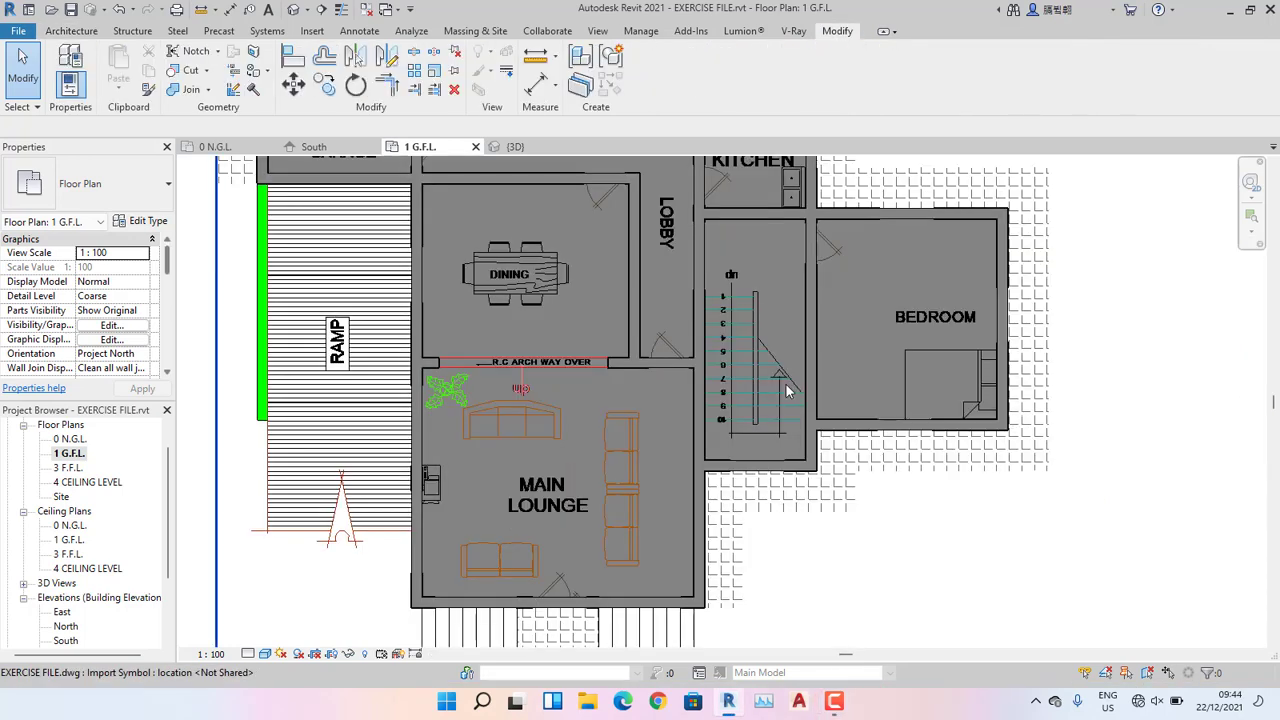
pyautogui.click(64, 31)
pyautogui.click(98, 58)
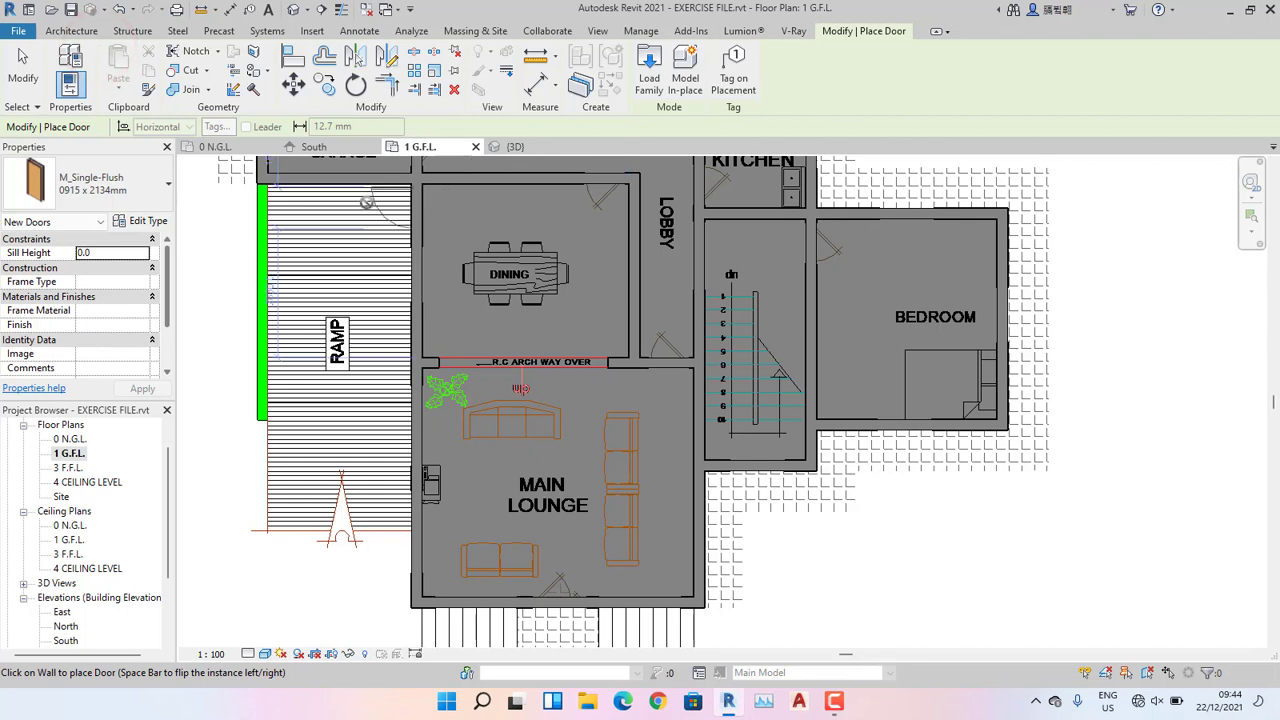
pyautogui.click(141, 222)
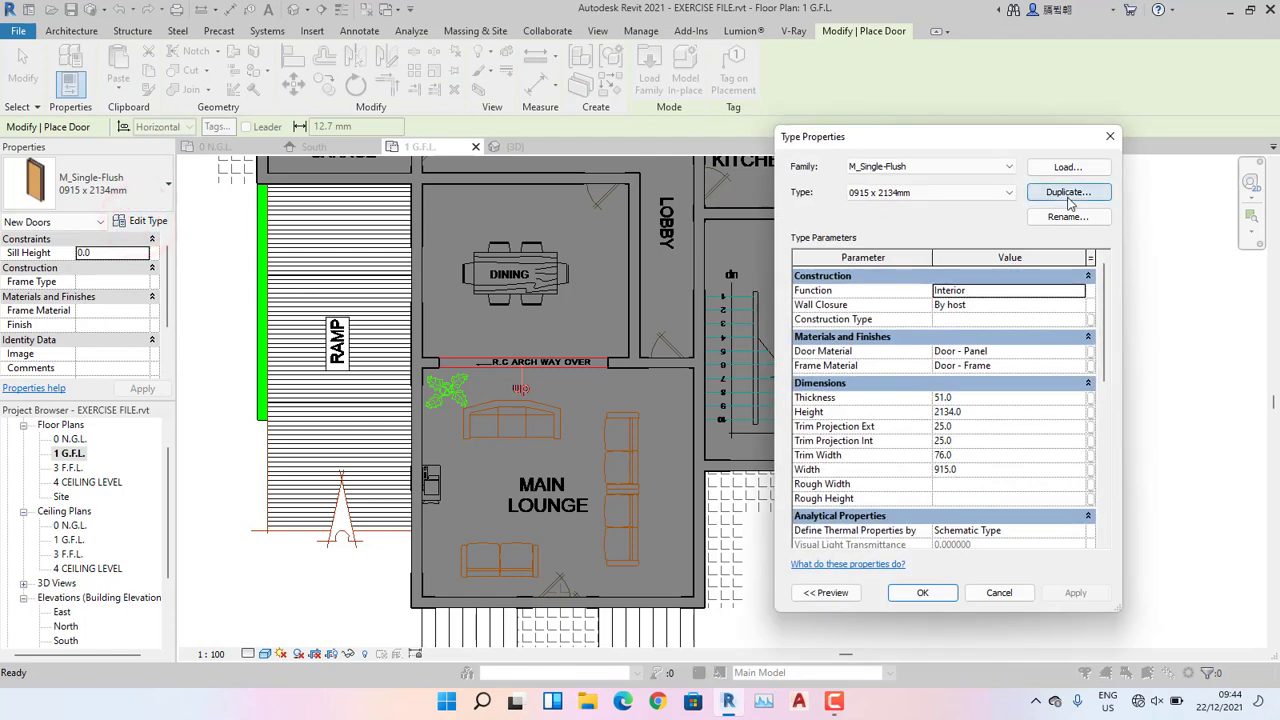
pyautogui.click(1068, 194)
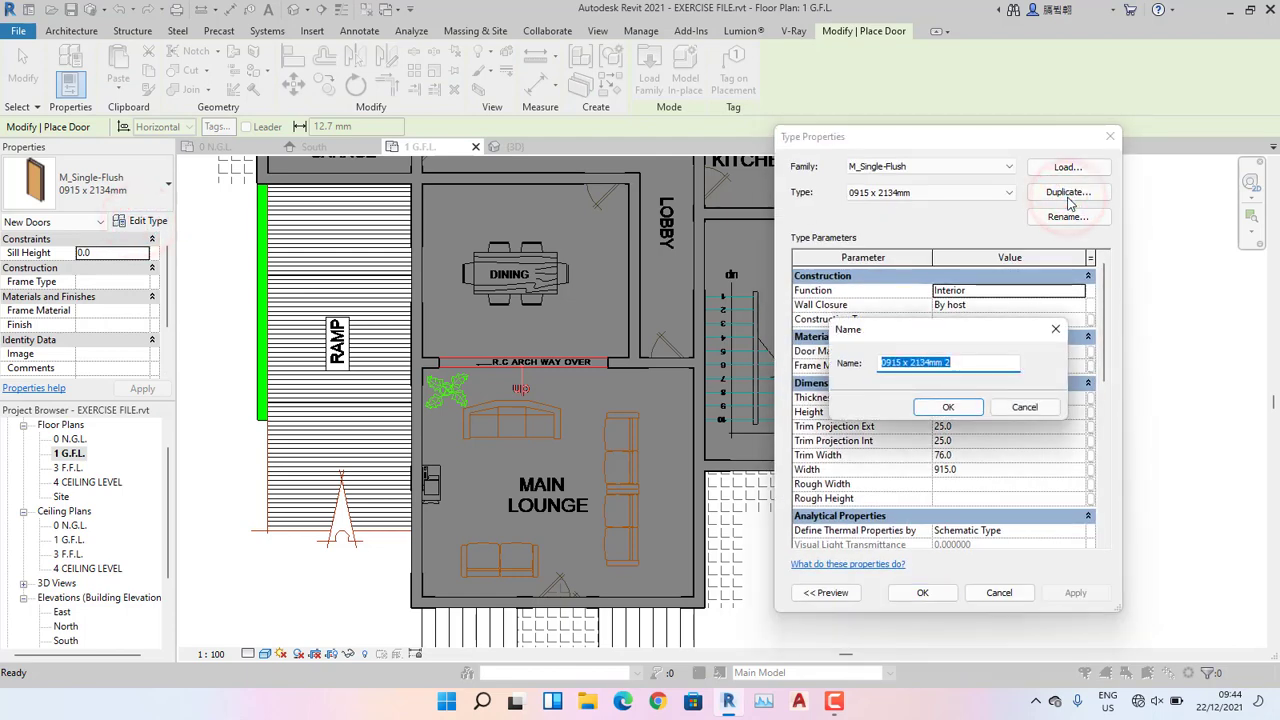
pyautogui.write('DOOR 900')
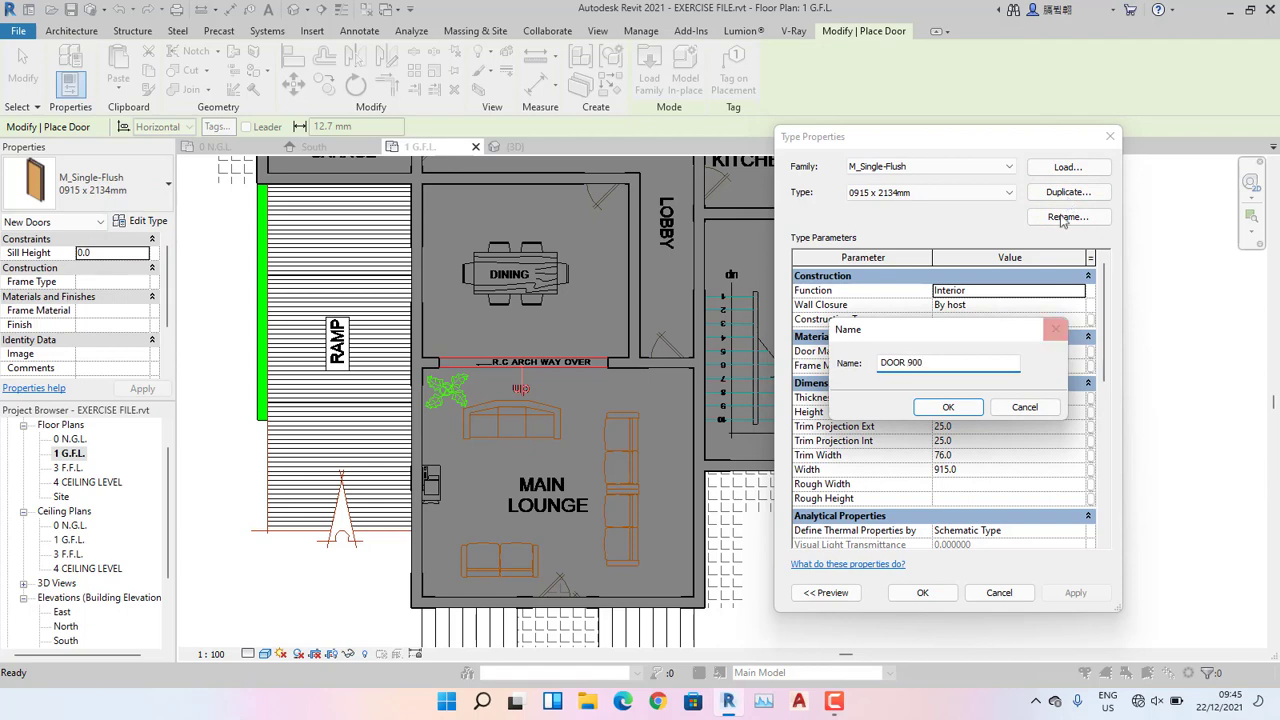
pyautogui.click(948, 407)
# Set the DOOR 900 type's width to 900 and height to 2100, and accept the type properties.
pyautogui.click(975, 476)
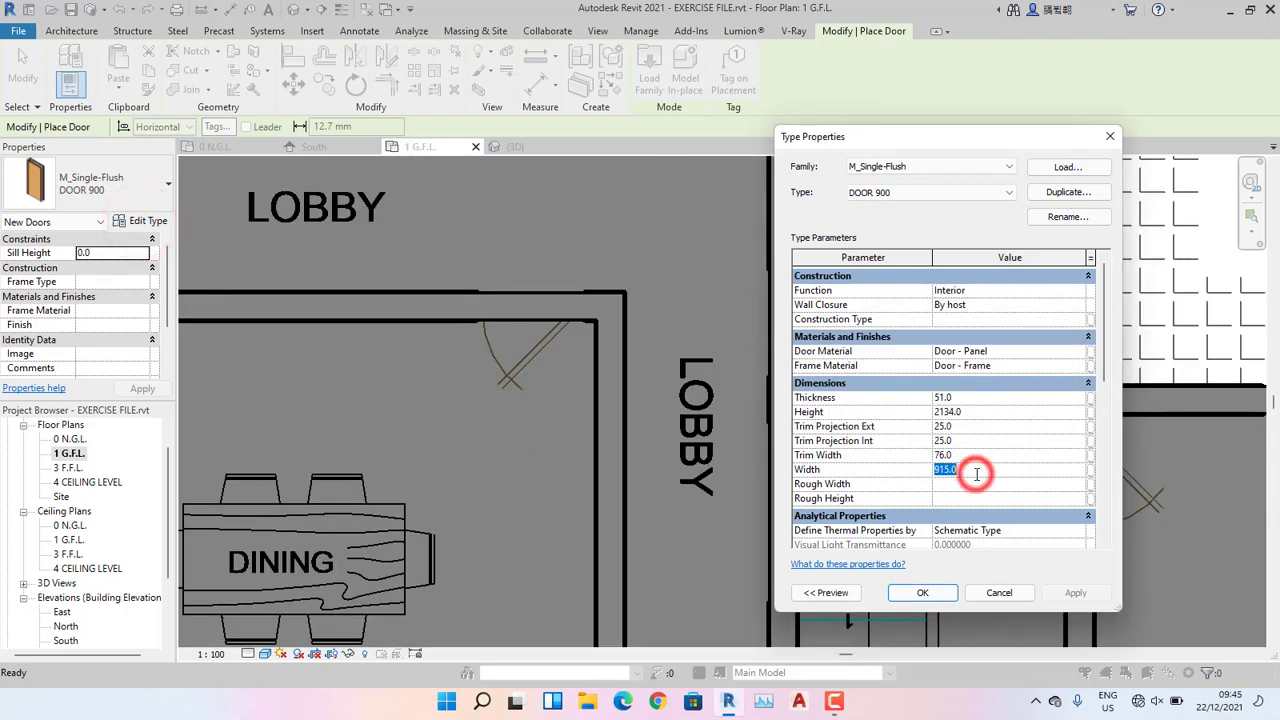
pyautogui.write('900')
pyautogui.click(991, 412)
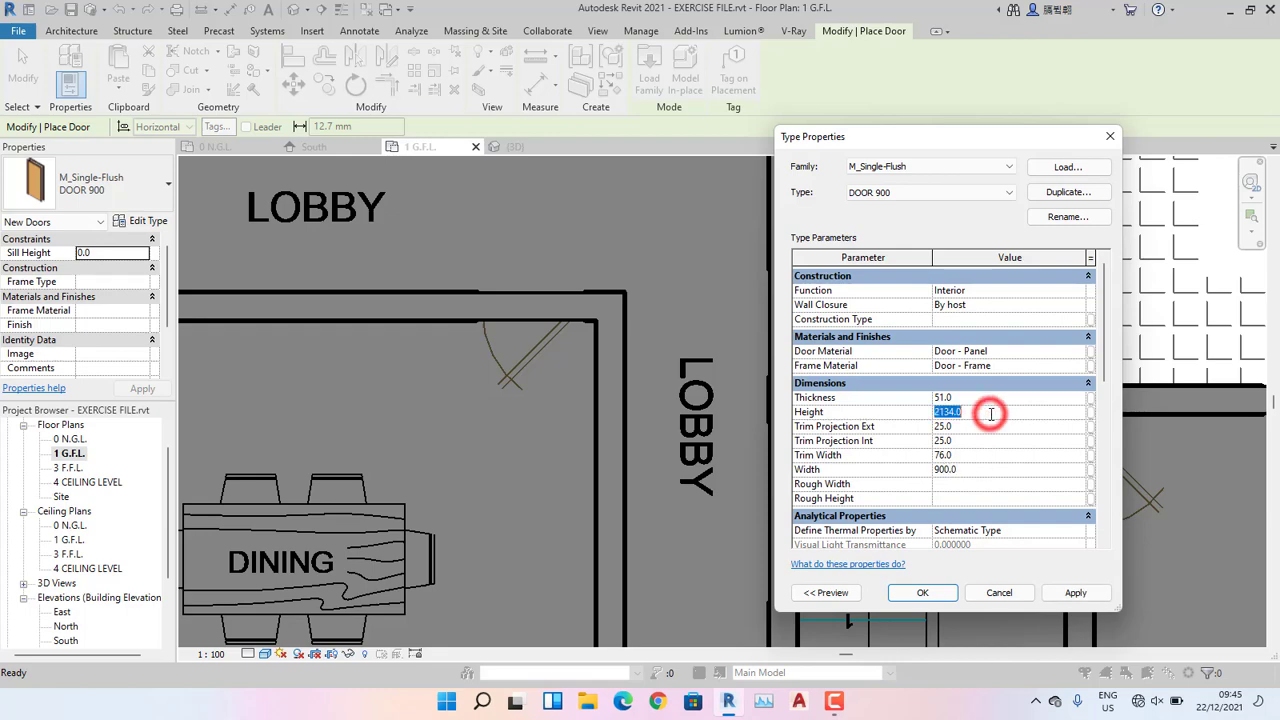
pyautogui.write('21')
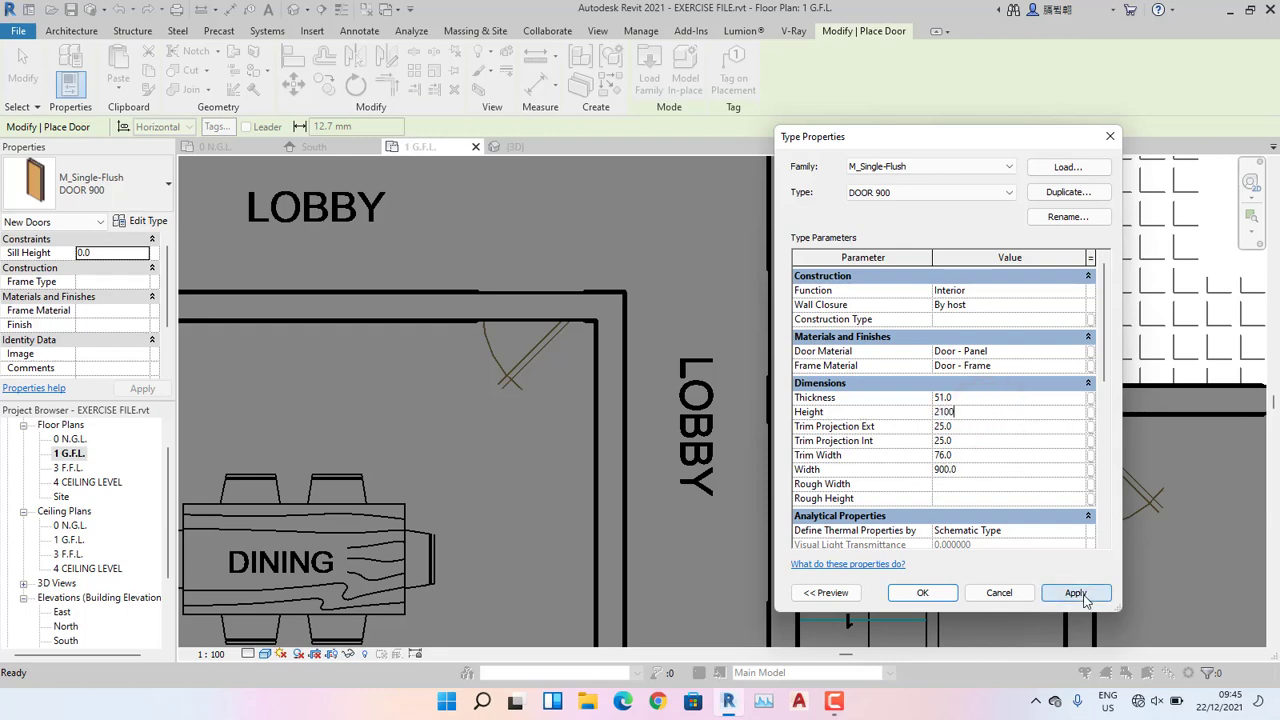
pyautogui.click(1077, 594)
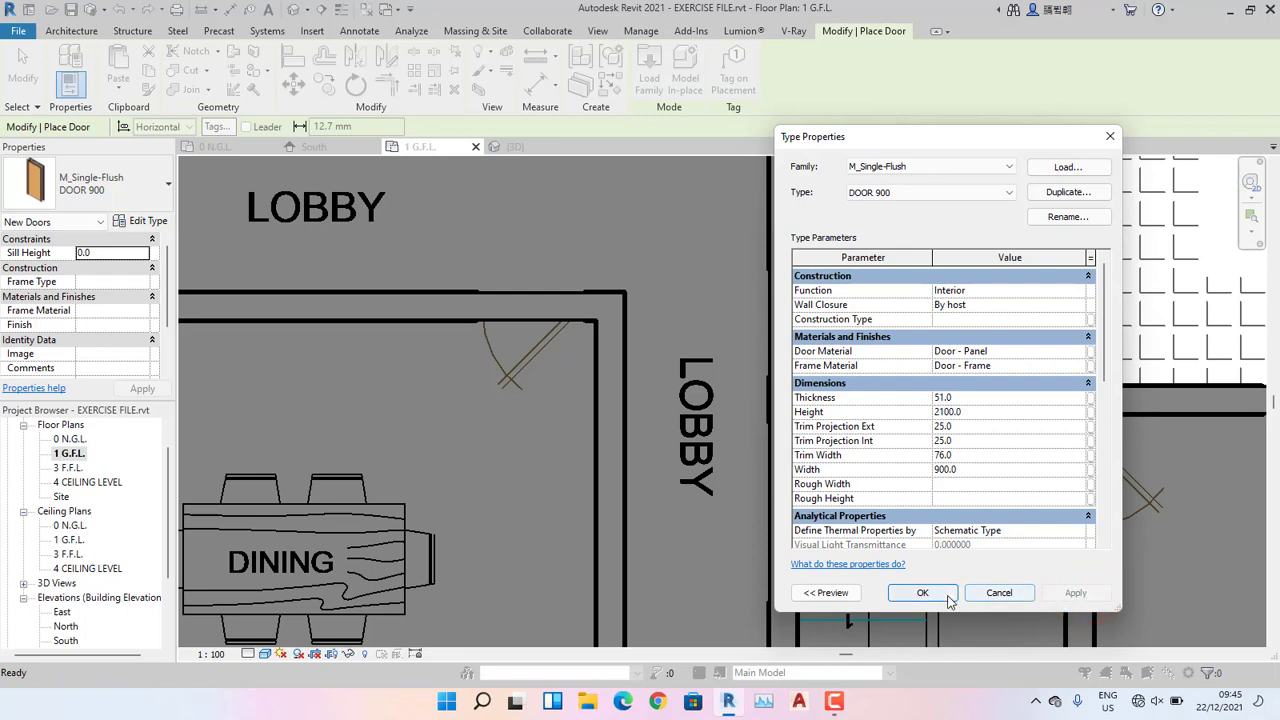
pyautogui.click(945, 595)
# Place a DOOR 900 door in the wall between the staircase area and the bedroom, swinging into the bedroom.
pyautogui.scroll(-3, 947, 595)
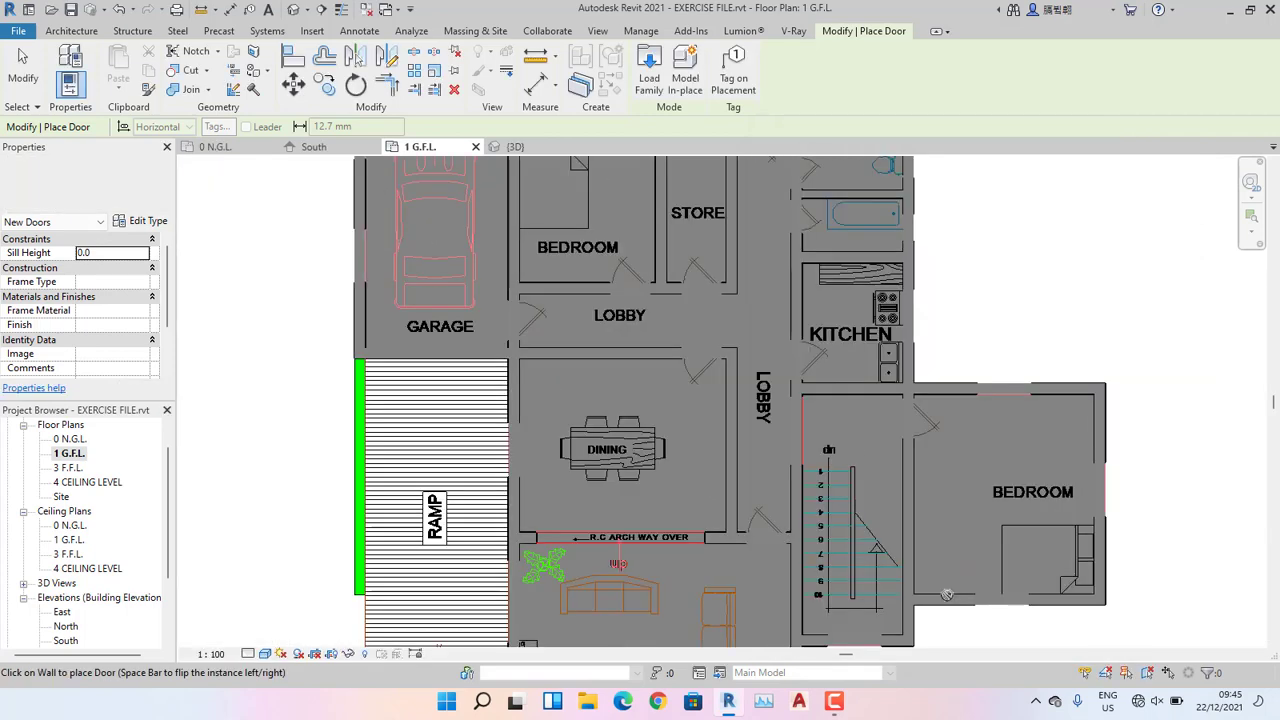
pyautogui.scroll(5, 964, 446)
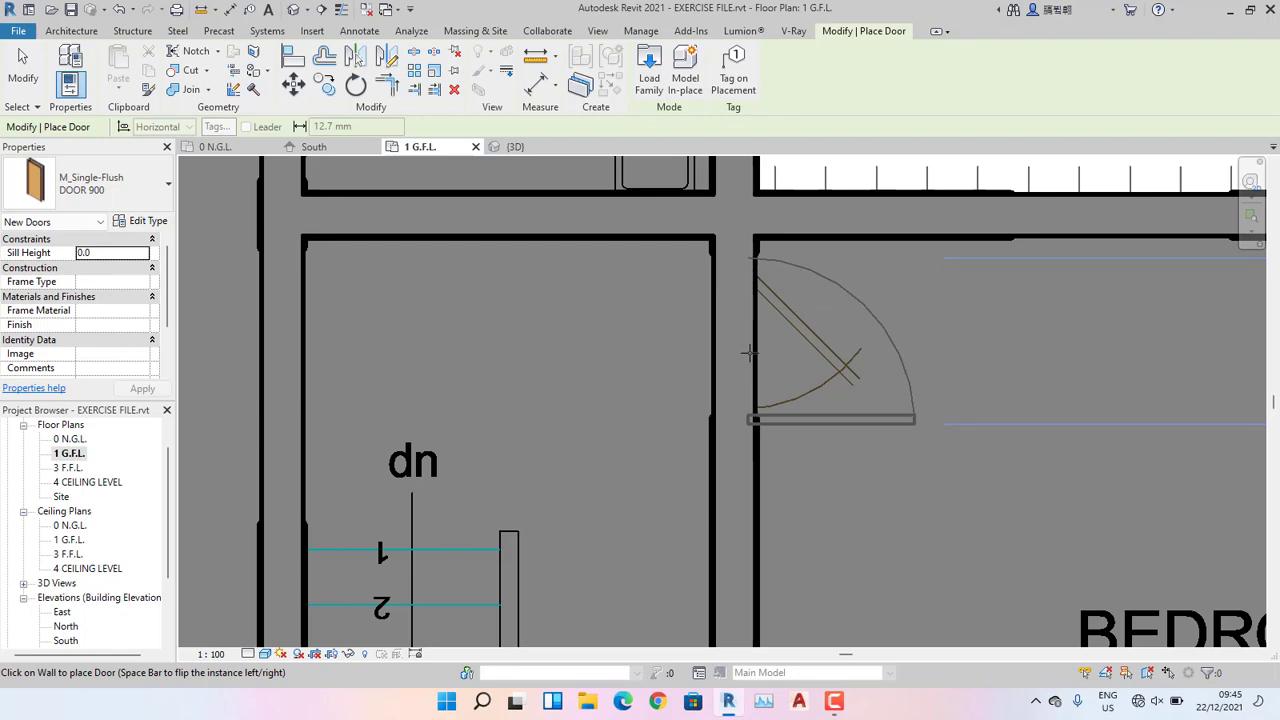
pyautogui.click(750, 352)
# Place DOOR 900 doors in the lobby wall for the bedroom beside the garage and for the store, both swinging into the rooms.
pyautogui.scroll(-5, 750, 352)
pyautogui.moveTo(402, 262); pyautogui.dragTo(917, 409, button='middle')
pyautogui.scroll(5, 817, 250)
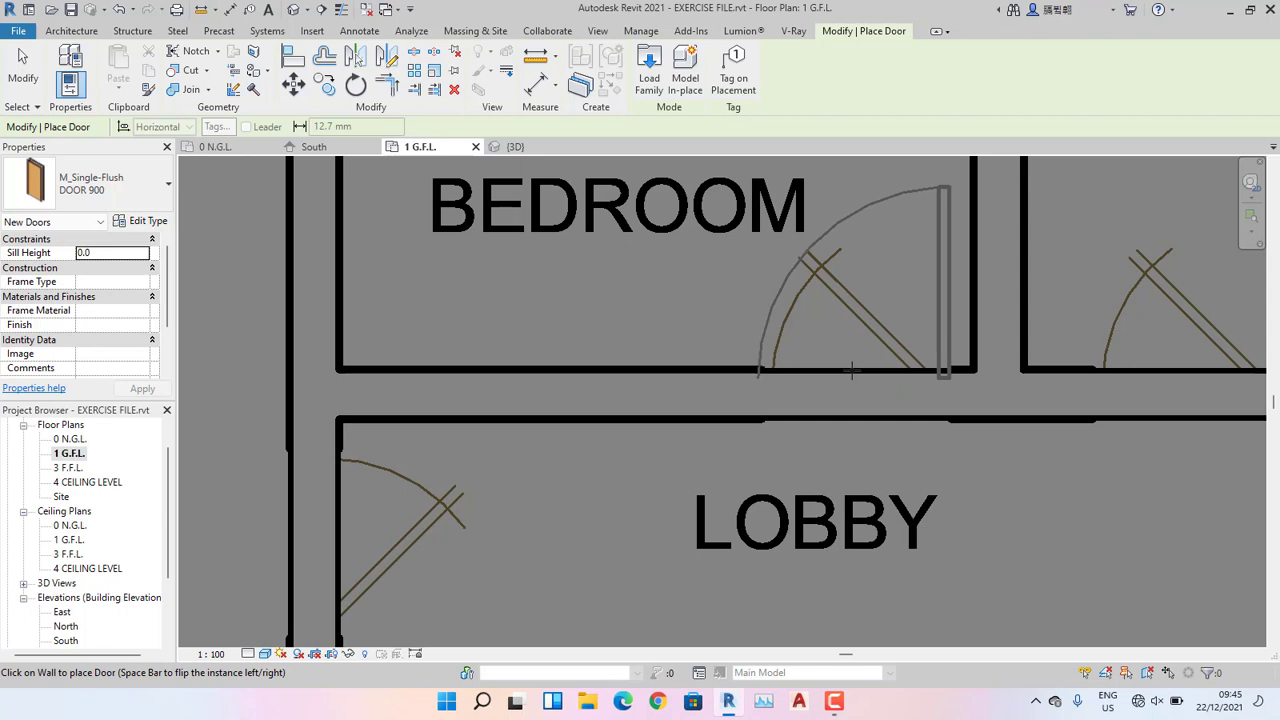
pyautogui.click(850, 370)
pyautogui.scroll(-4, 851, 366)
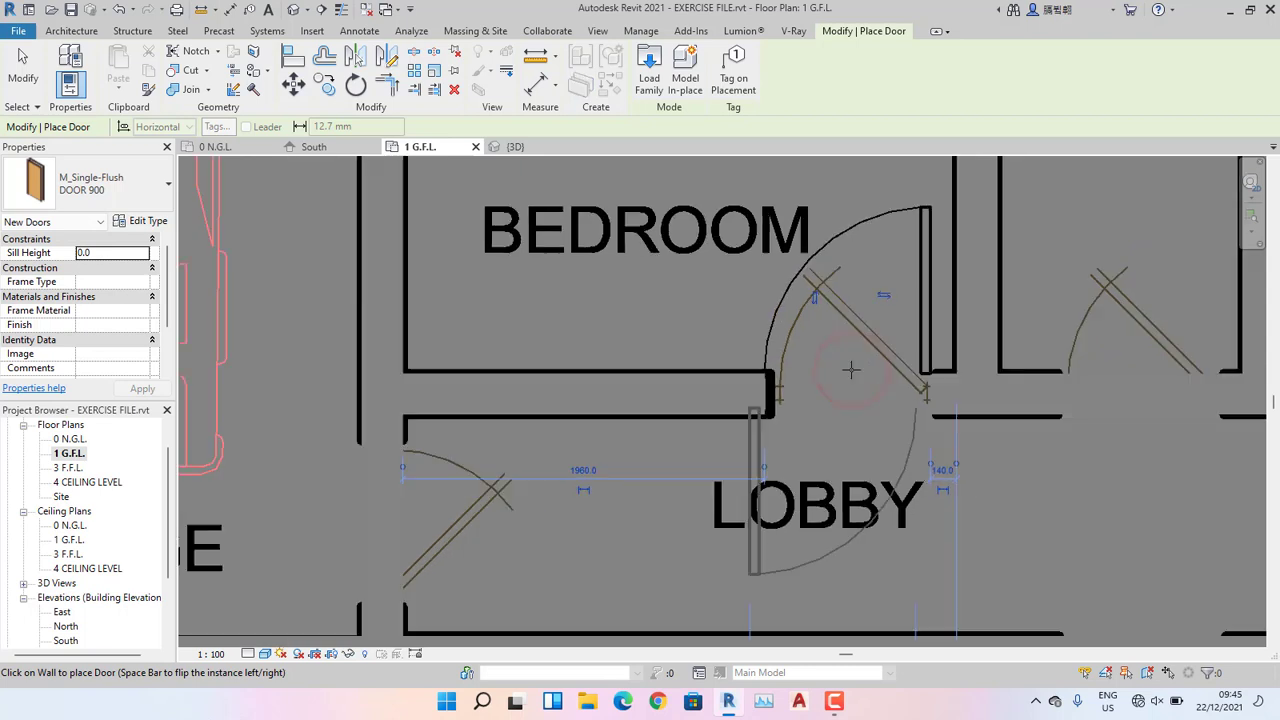
pyautogui.scroll(4, 822, 449)
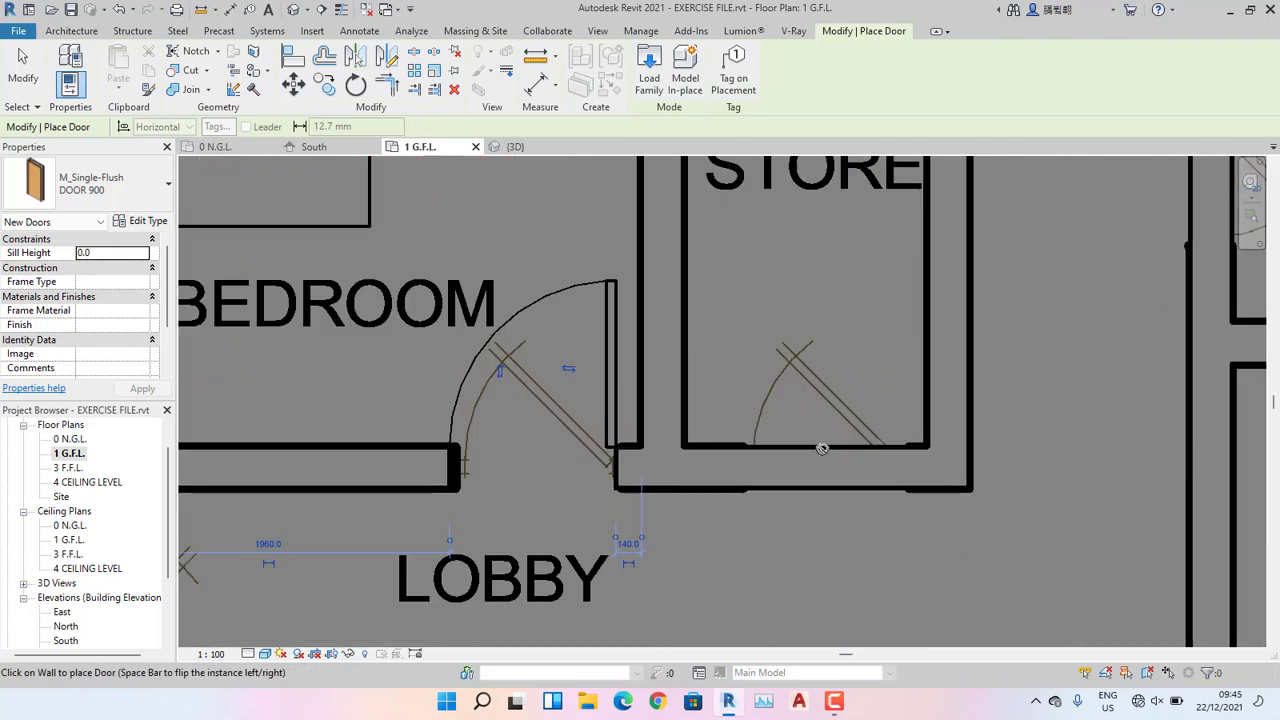
pyautogui.click(822, 450)
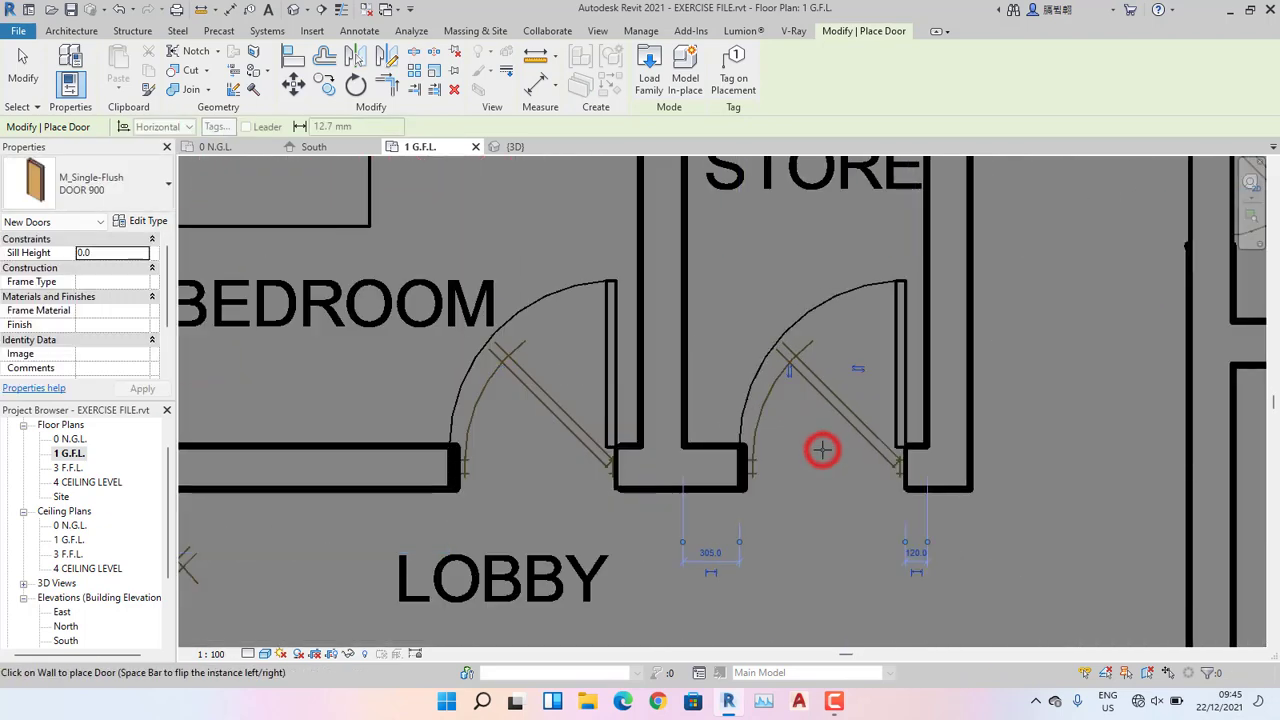
# Place a DOOR 900 door in the wall between the lobby and the kitchen, swinging into the kitchen over the drawn door symbol.
pyautogui.scroll(-4, 823, 449)
pyautogui.scroll(5, 768, 479)
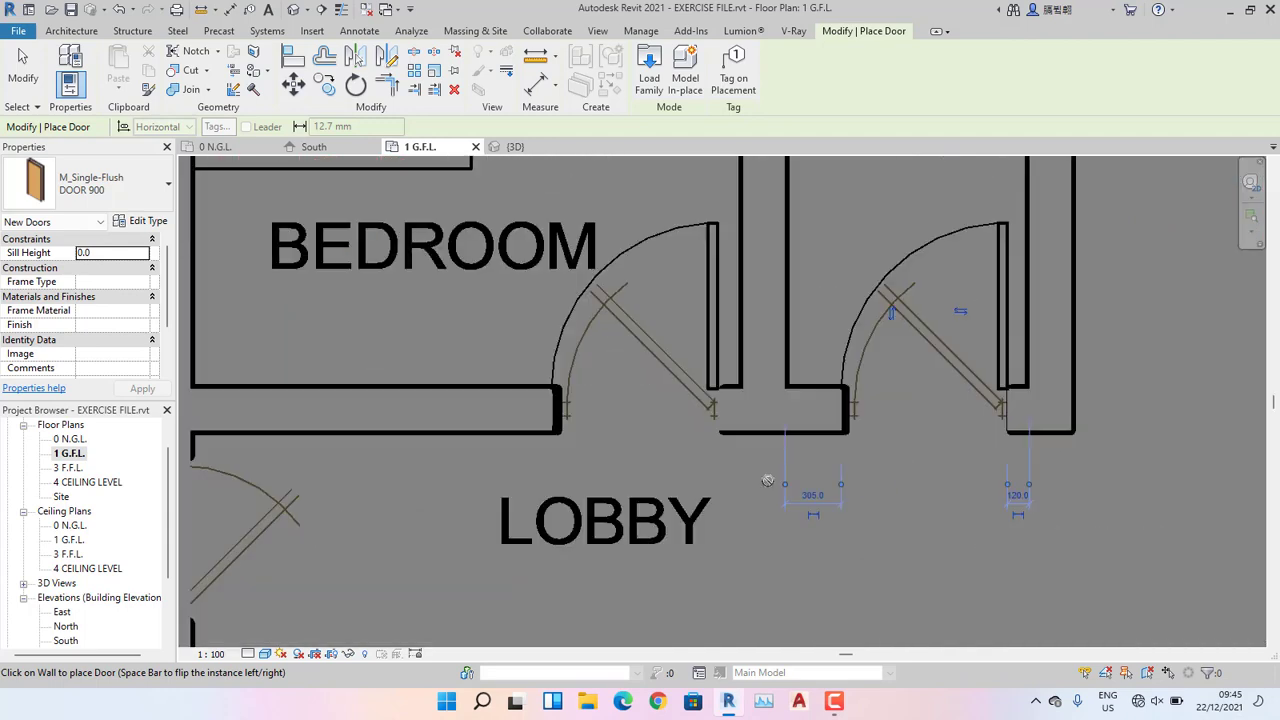
pyautogui.scroll(-6, 907, 331)
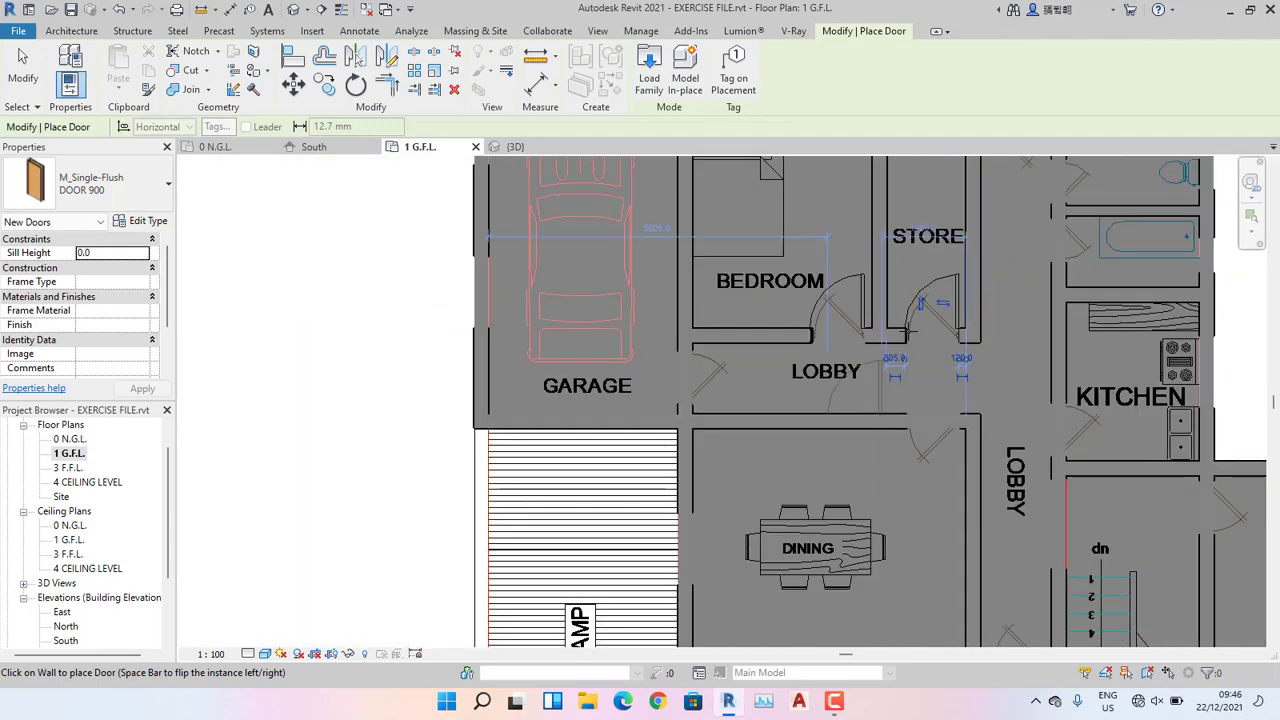
pyautogui.moveTo(1116, 243); pyautogui.dragTo(812, 318, button='middle')
pyautogui.scroll(4, 812, 318)
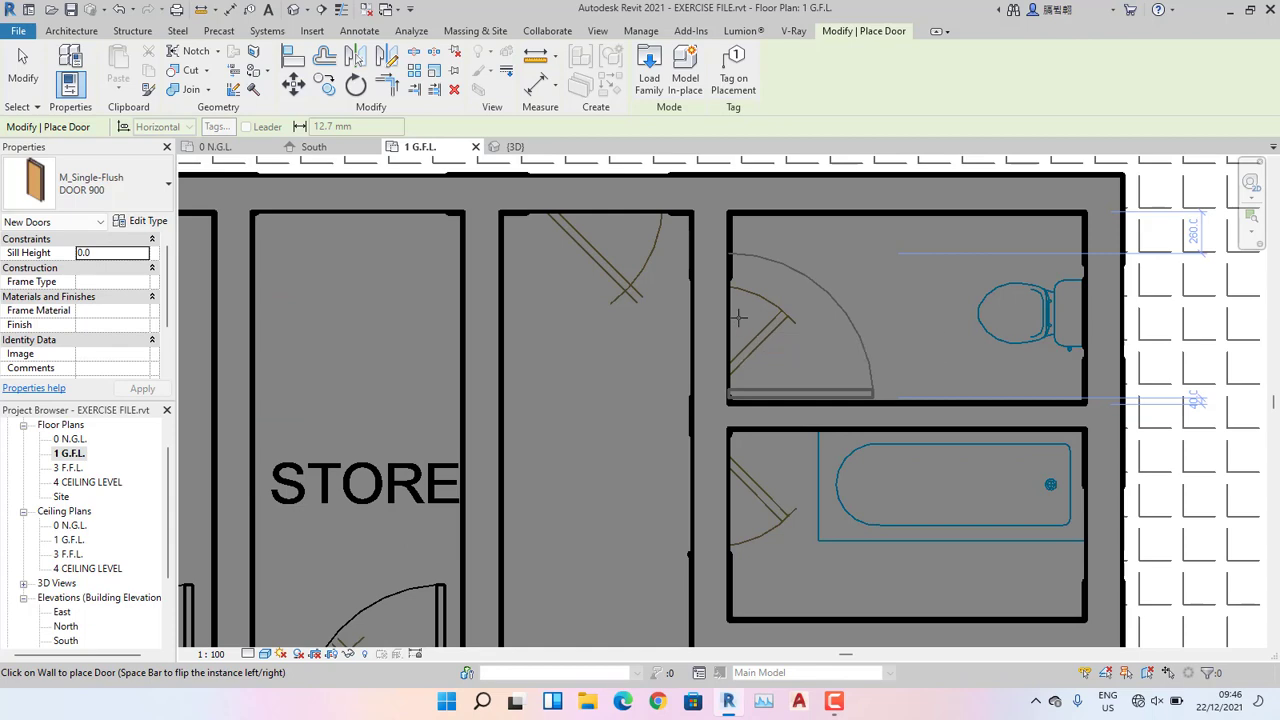
pyautogui.scroll(-4, 738, 318)
pyautogui.scroll(3, 791, 466)
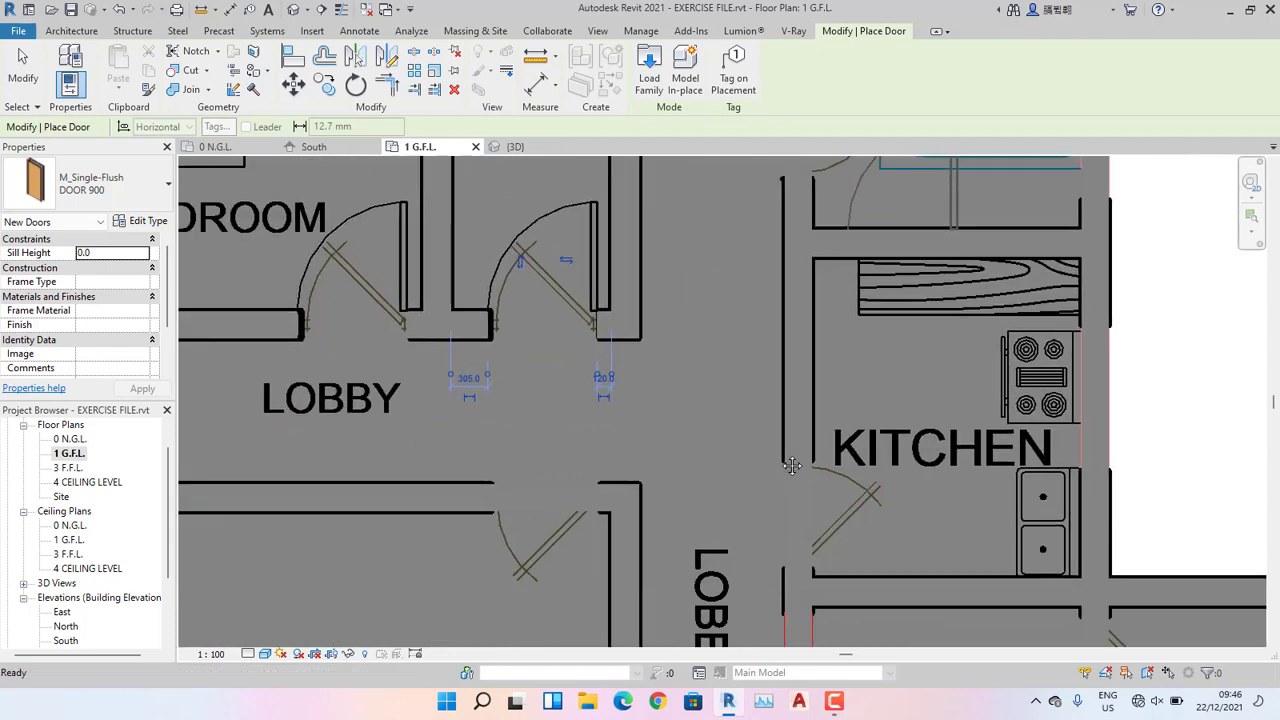
pyautogui.scroll(-3, 791, 466)
pyautogui.scroll(4, 806, 436)
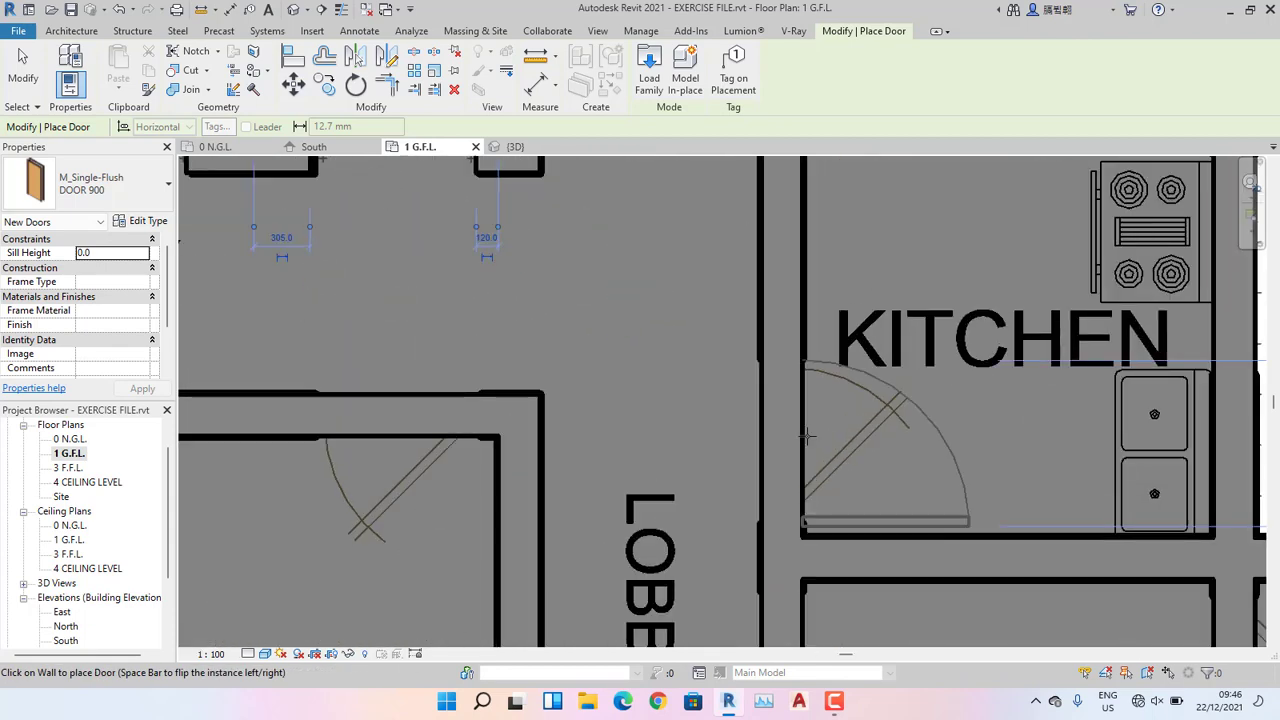
pyautogui.click(806, 436)
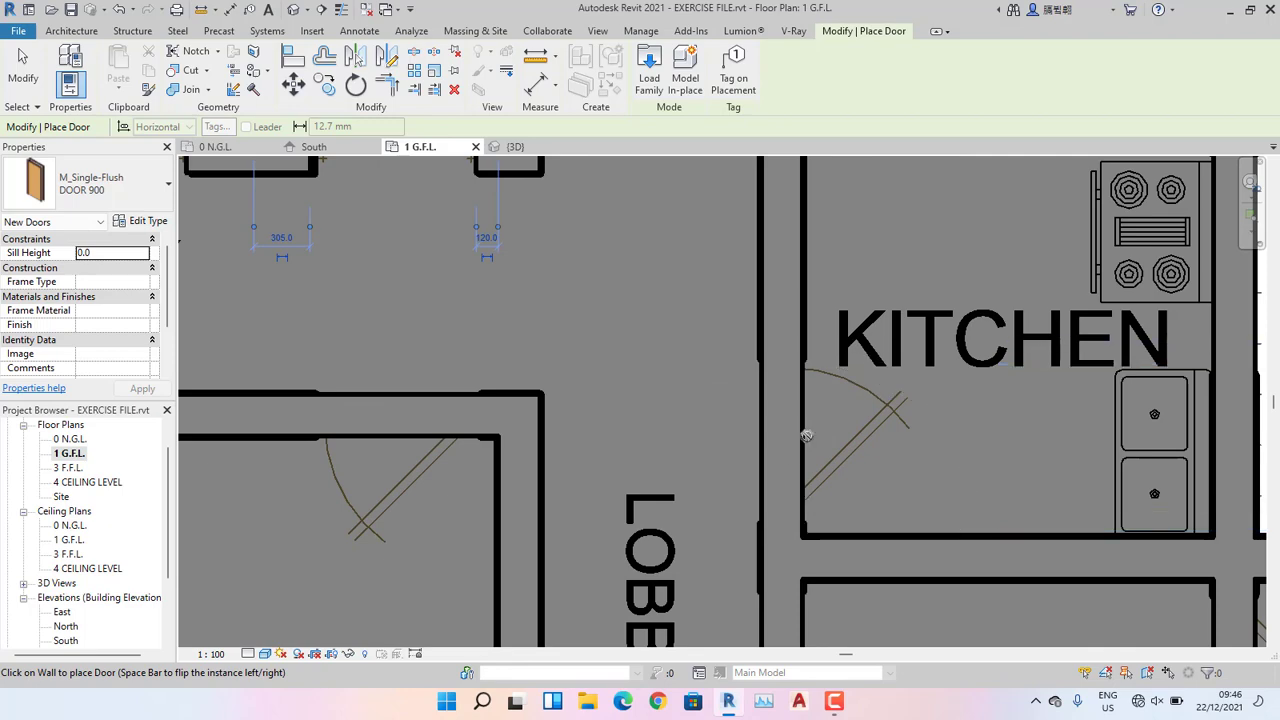
pyautogui.click(806, 436)
# Place a DOOR 900 door in the wall between the lobby and the main lounge, swinging into the lobby.
pyautogui.scroll(-5, 806, 436)
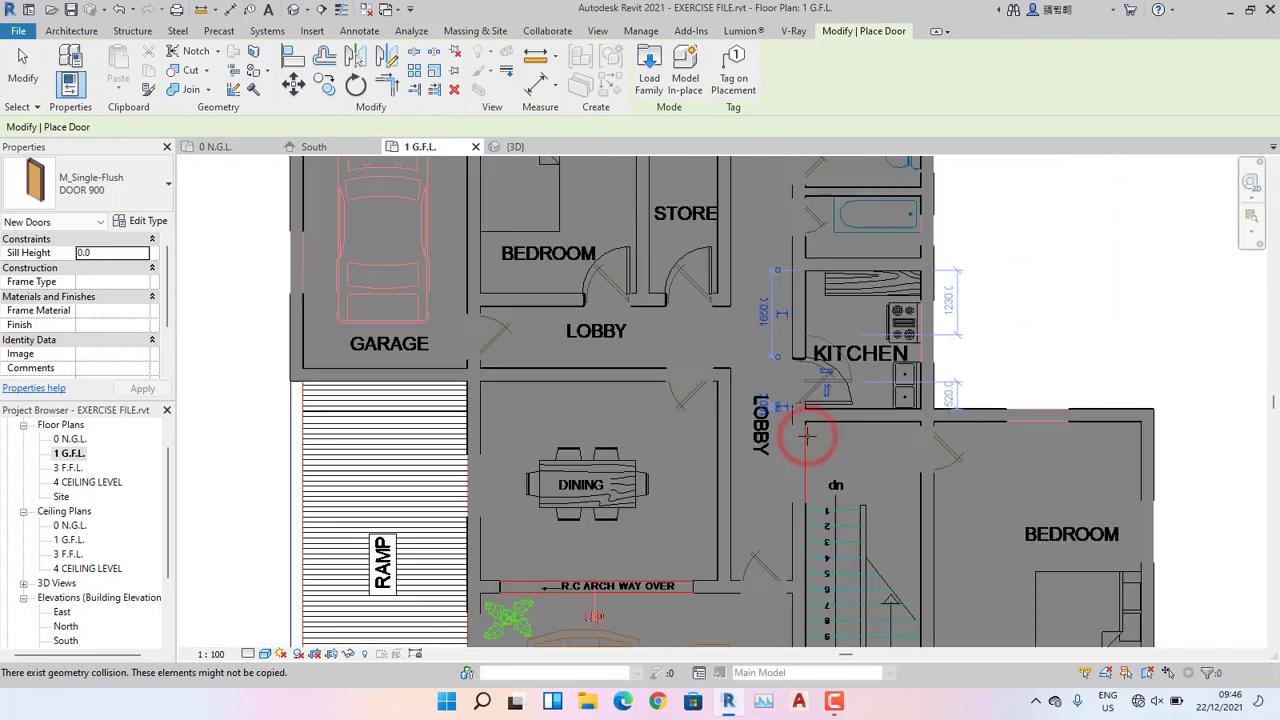
pyautogui.moveTo(814, 442); pyautogui.dragTo(812, 282, button='middle')
pyautogui.scroll(3, 776, 430)
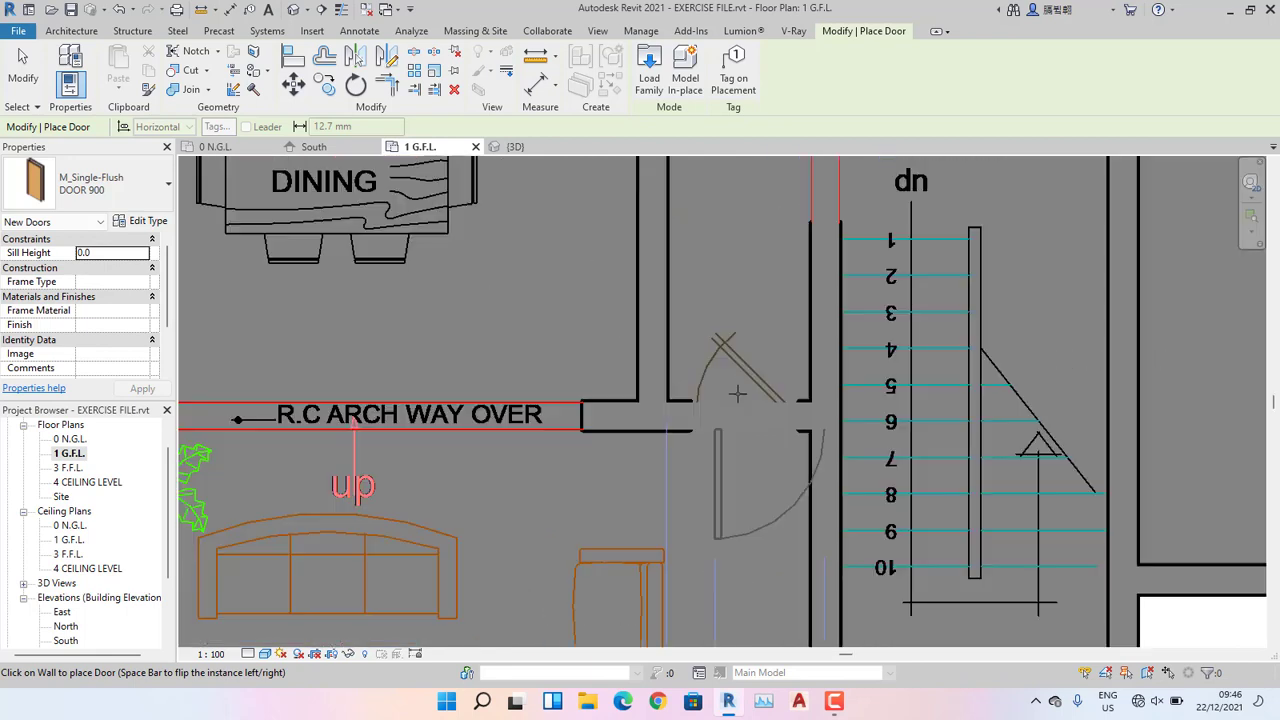
pyautogui.scroll(1, 737, 393)
pyautogui.click(737, 393)
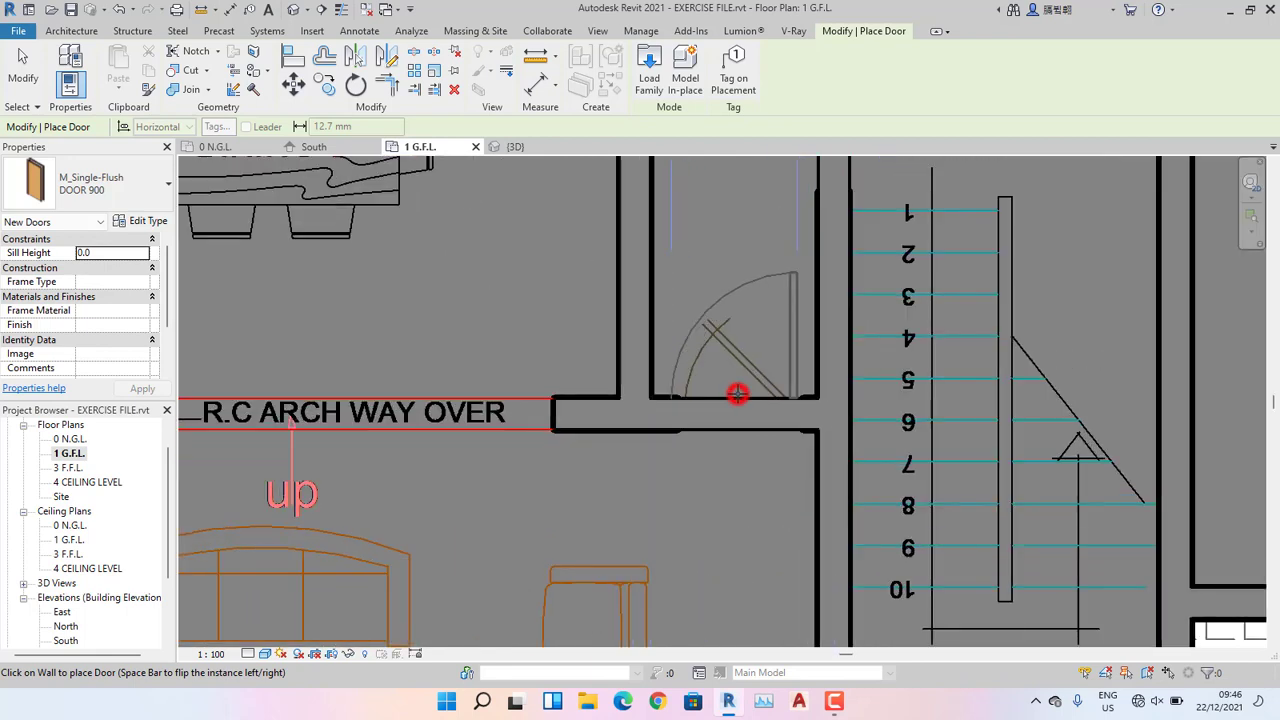
# Place a DOOR 900 door in the wall between the staircase area and the bedroom, hinged at the kitchen end and swinging into the bedroom.
pyautogui.scroll(-8, 737, 393)
pyautogui.moveTo(726, 442); pyautogui.dragTo(750, 405, button='middle')
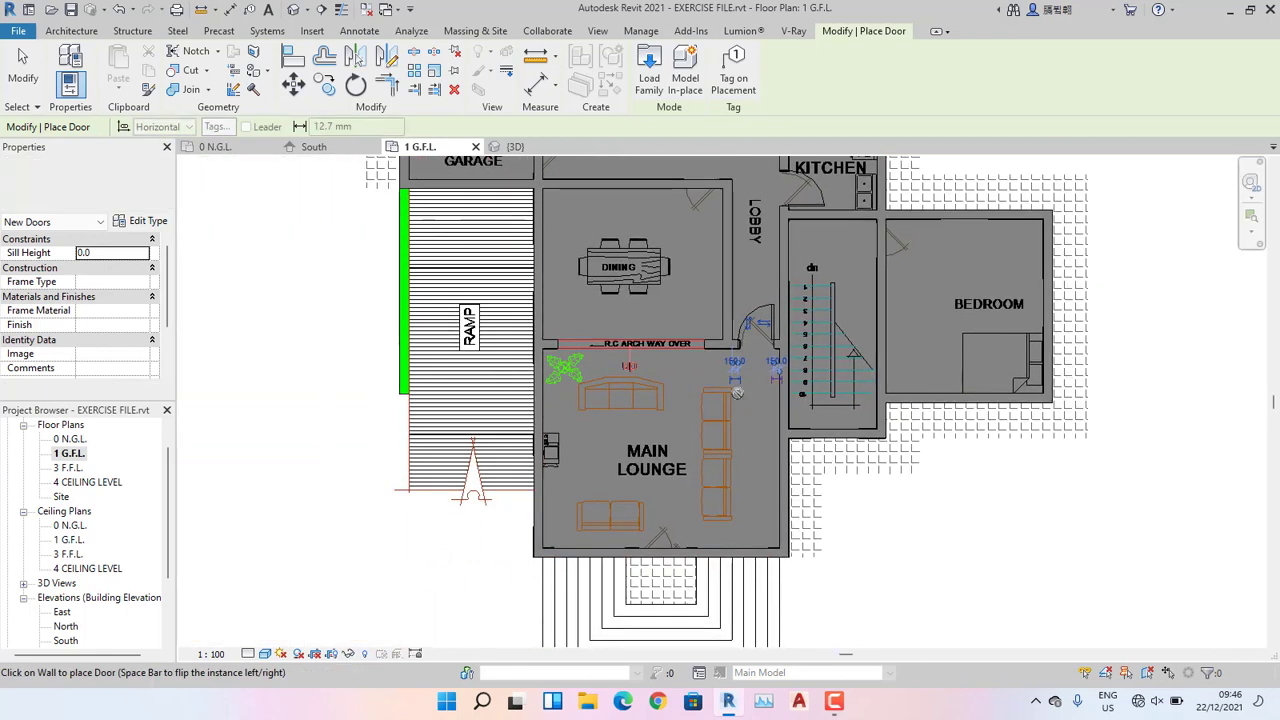
pyautogui.scroll(8, 749, 405)
pyautogui.scroll(-2, 737, 391)
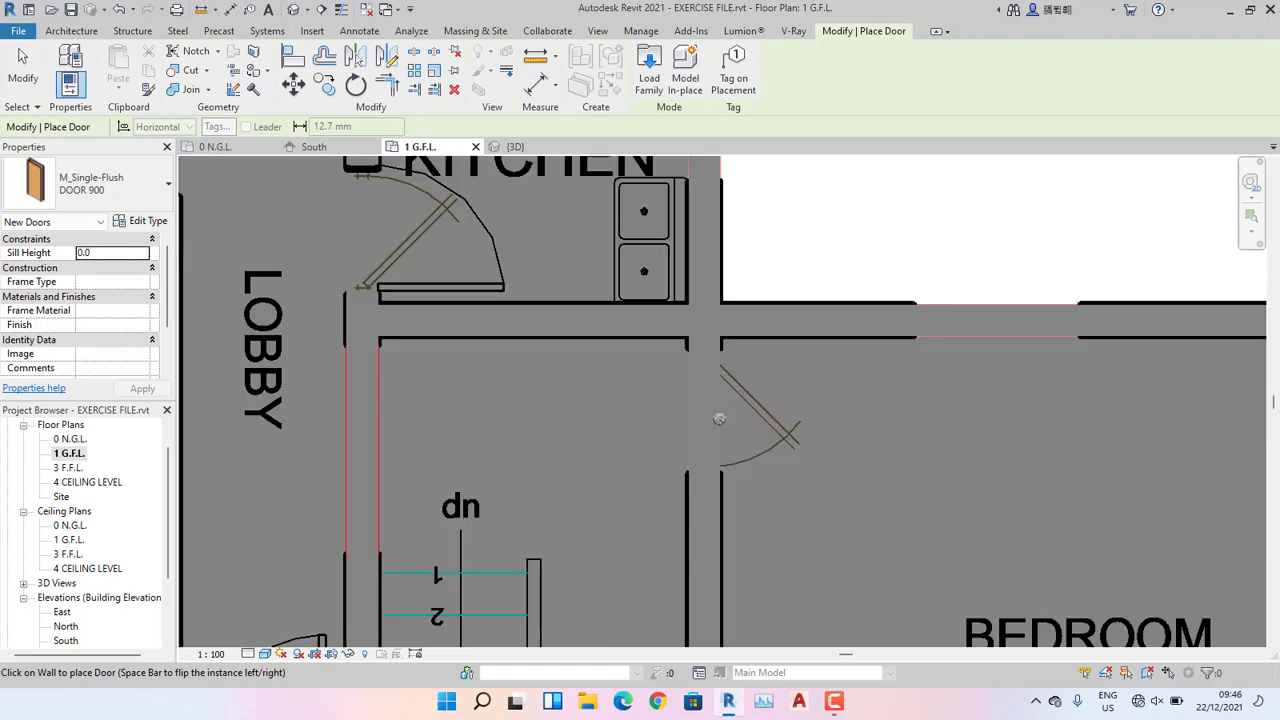
pyautogui.click(719, 419)
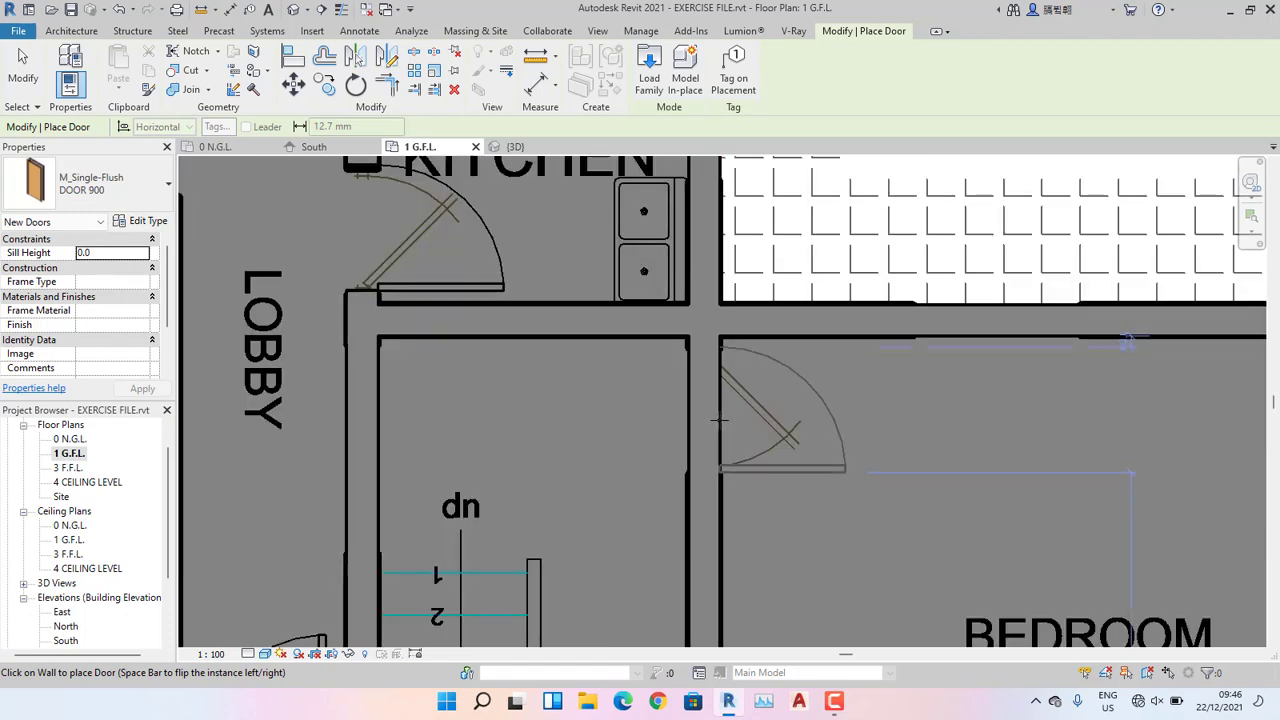
pyautogui.press('space')
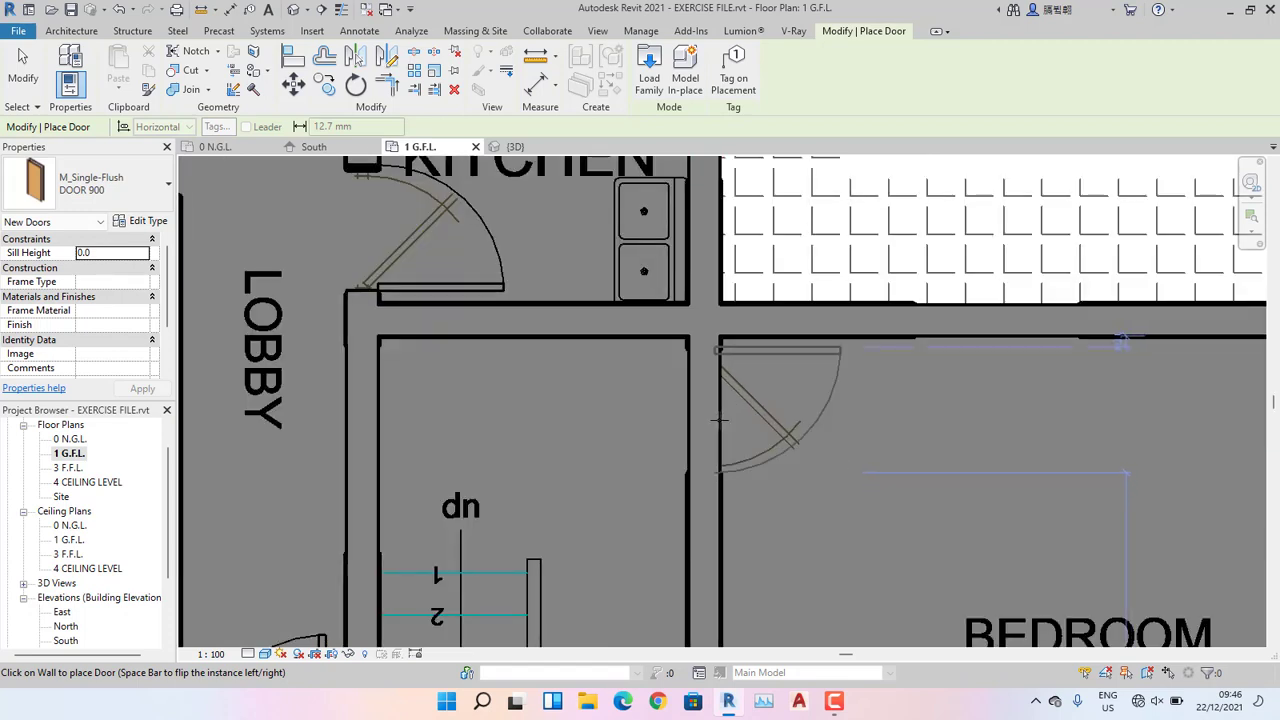
pyautogui.click(719, 419)
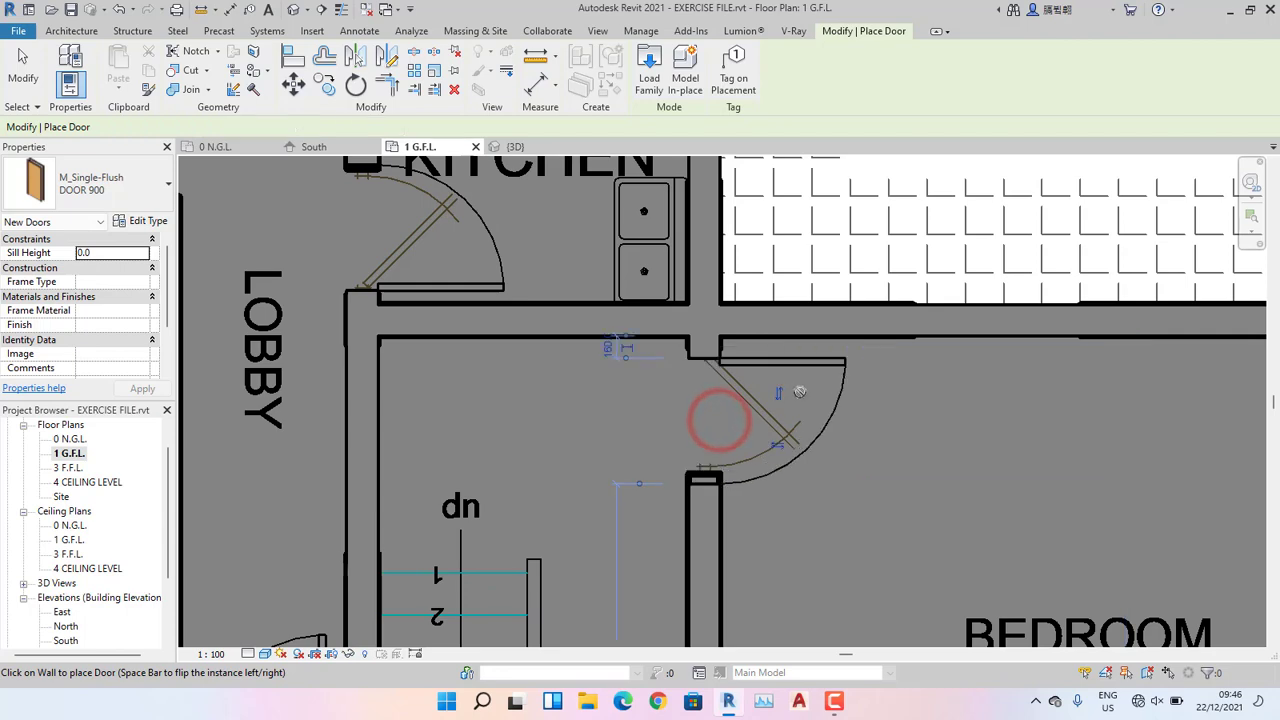
# Place a DOOR 900 door in the wall between the garage and the lobby, swinging into the lobby over the drawn symbol.
pyautogui.scroll(-6, 719, 419)
pyautogui.scroll(3, 707, 358)
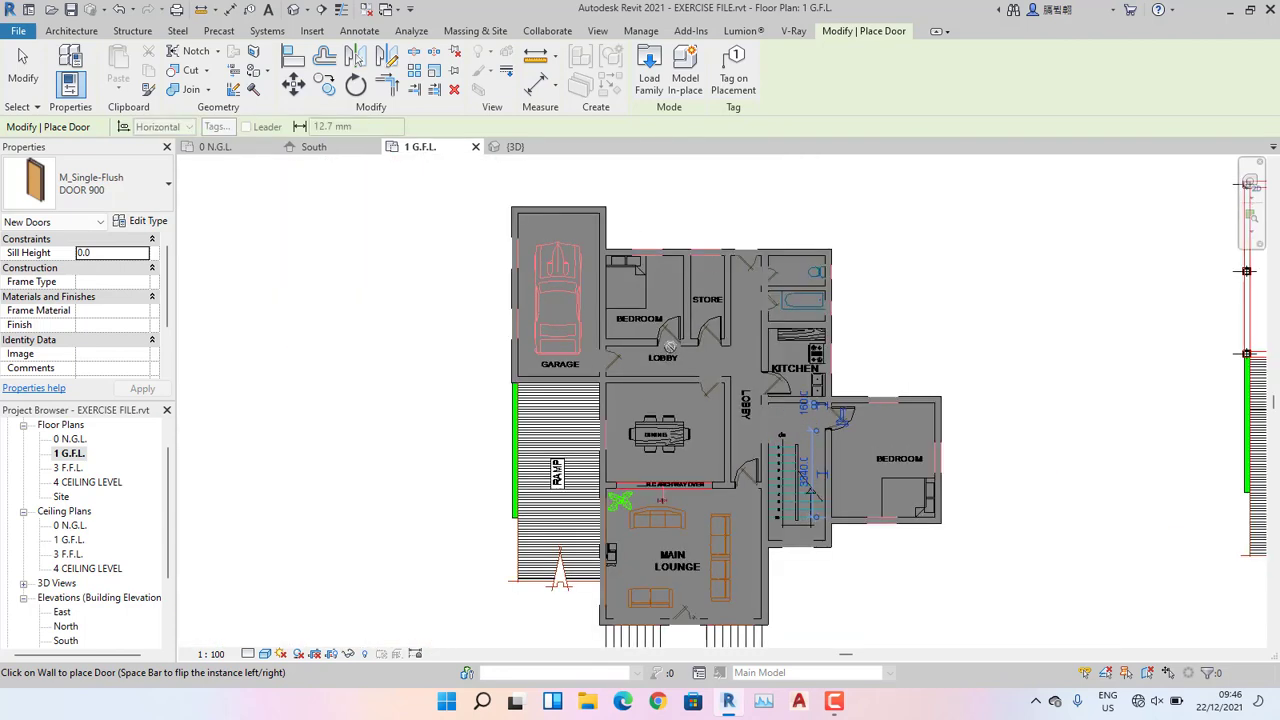
pyautogui.scroll(5, 730, 352)
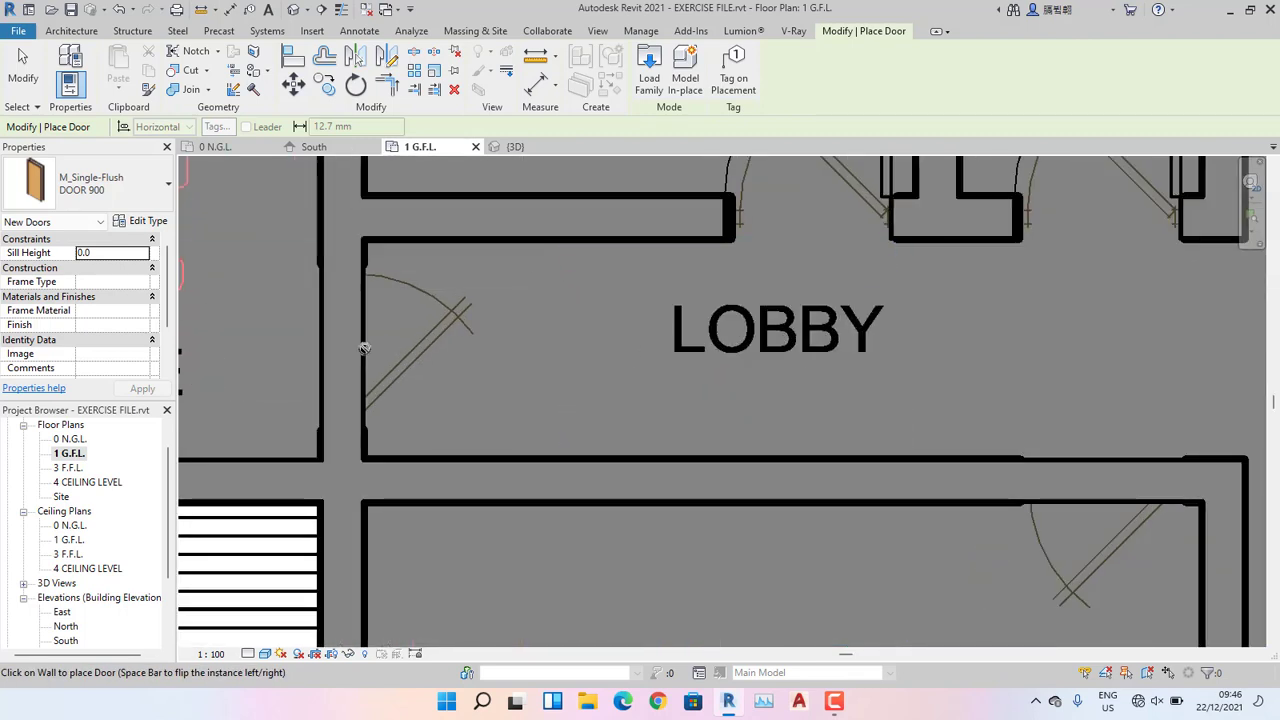
pyautogui.press('space')
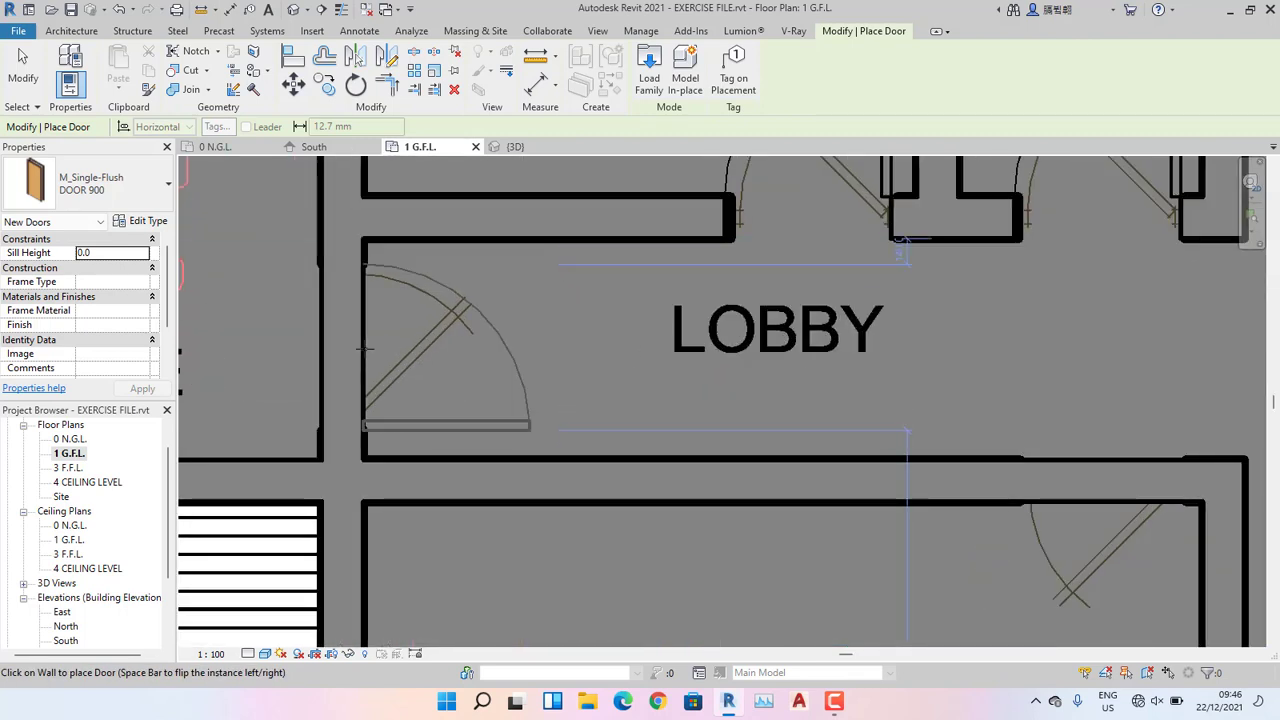
pyautogui.click(366, 349)
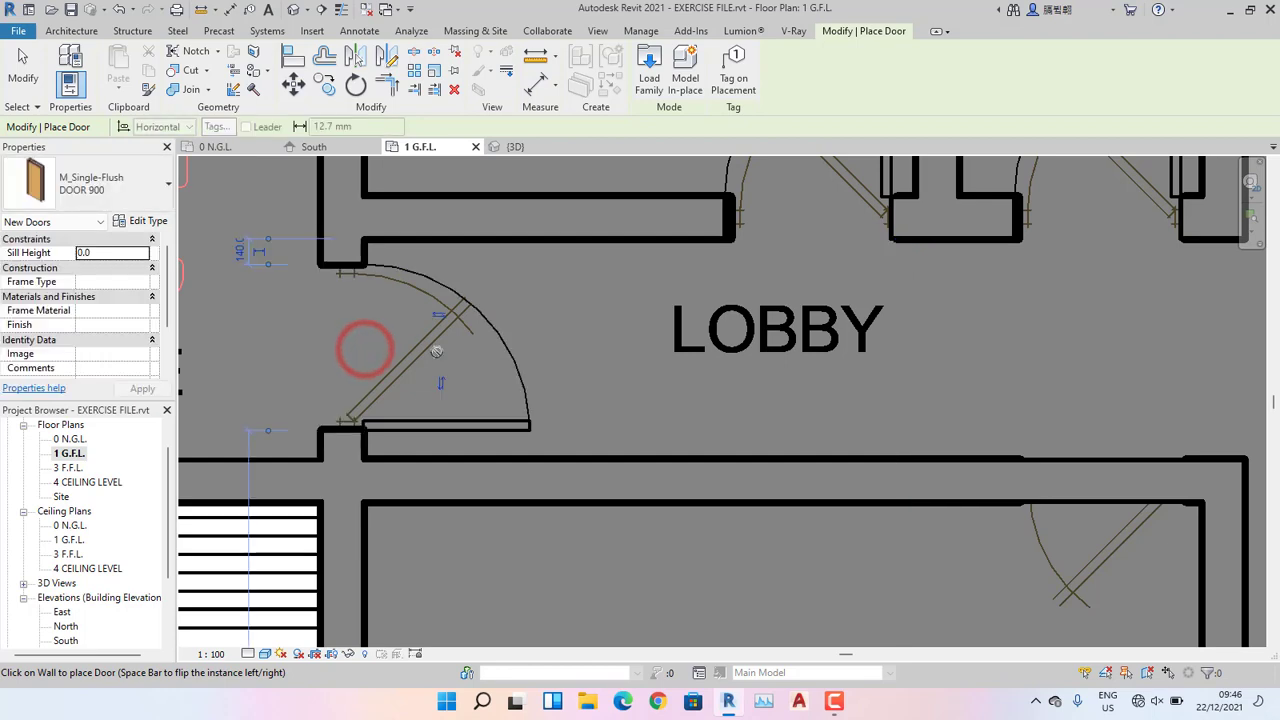
# Place a DOOR 900 door in the wall between the lobby and the dining room, swinging into the dining room.
pyautogui.scroll(-3, 437, 352)
pyautogui.scroll(-3, 437, 352)
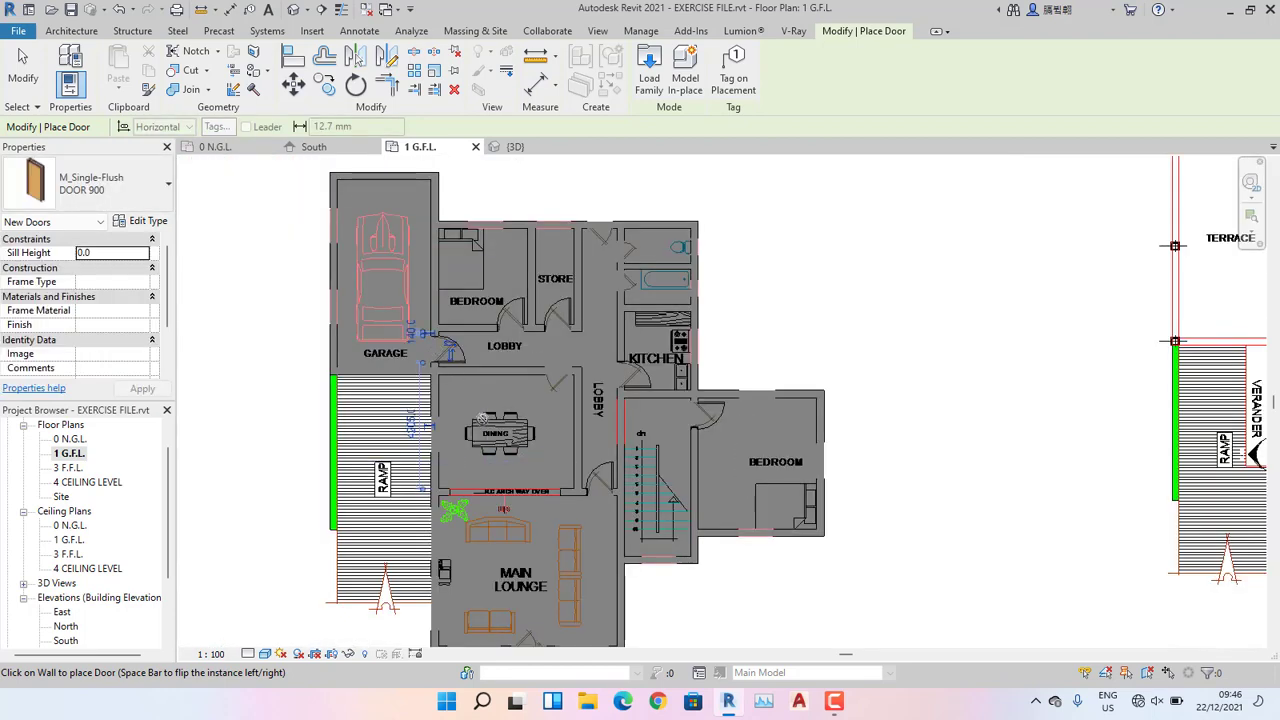
pyautogui.scroll(5, 530, 355)
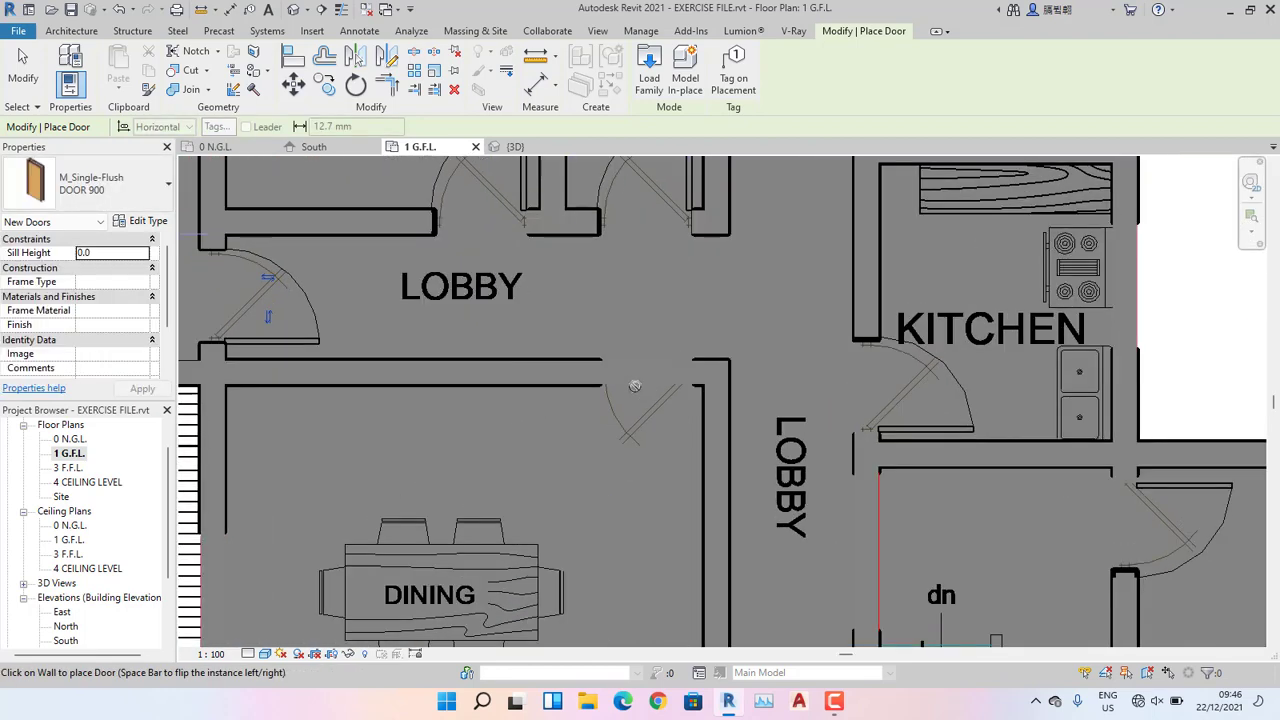
pyautogui.click(634, 386)
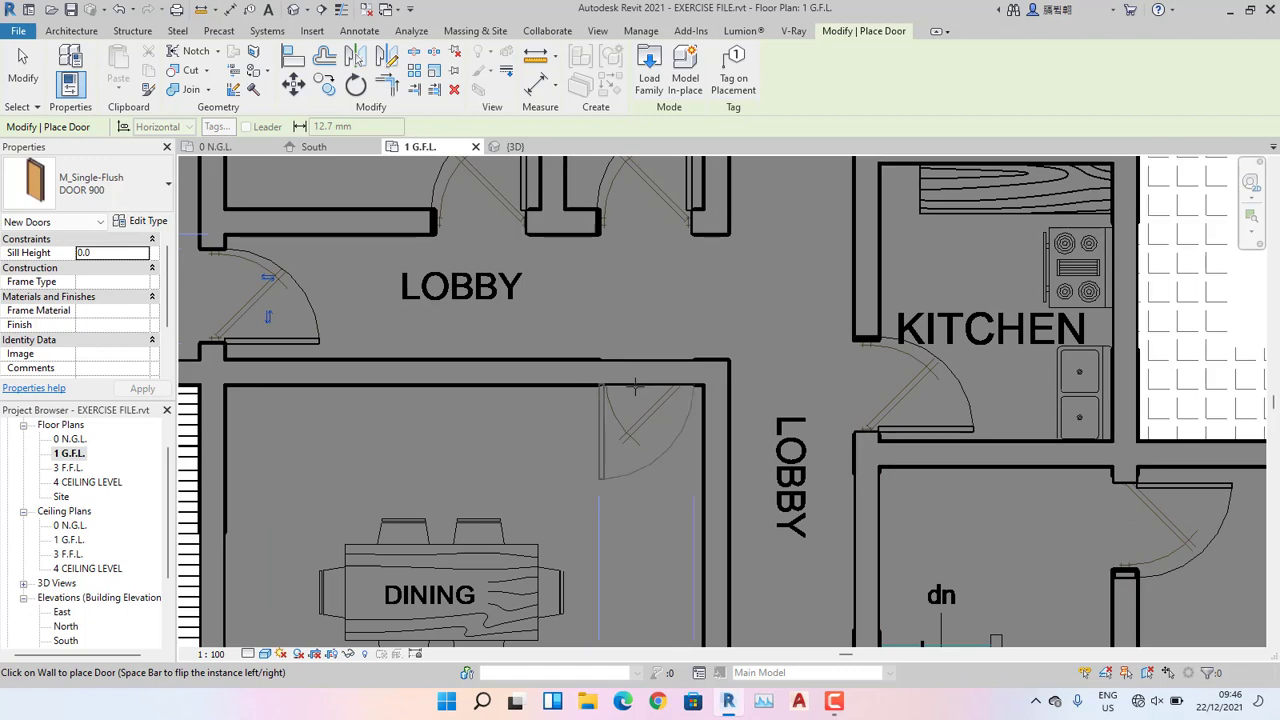
pyautogui.press('space')
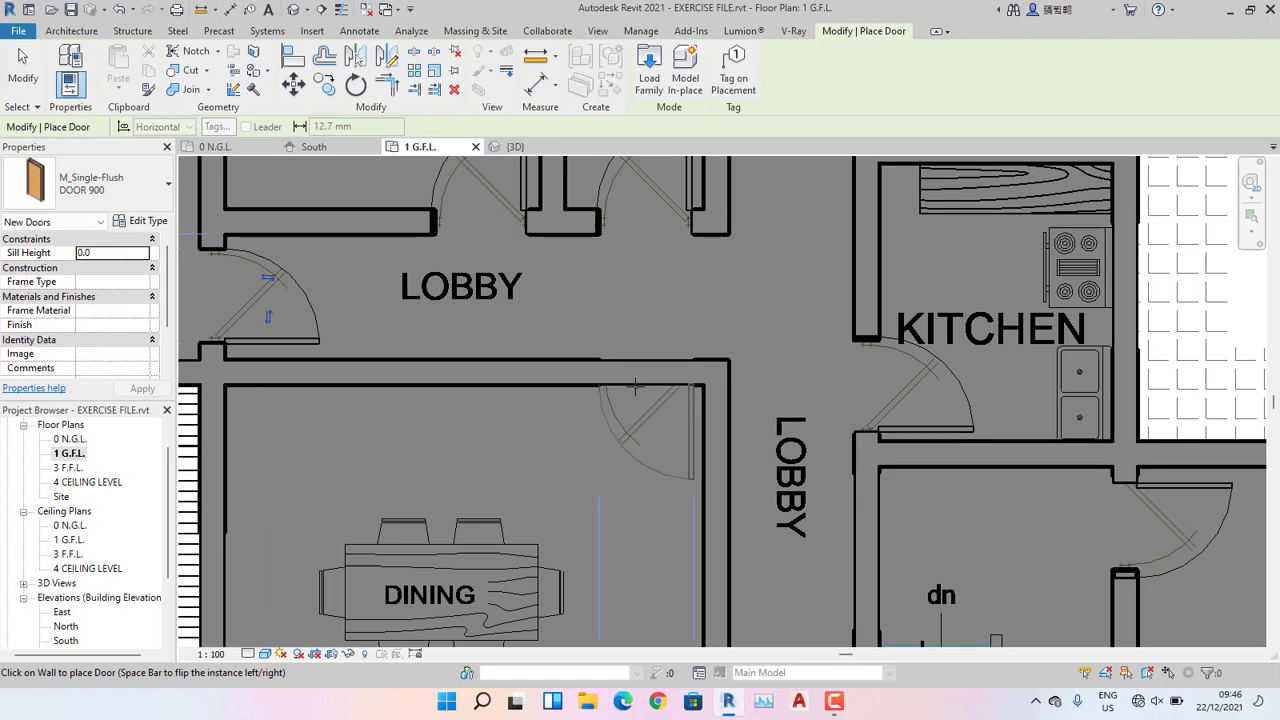
pyautogui.click(634, 386)
# Duplicate the DOOR 900 type as DOOR 800 and set its width to 800 mm.
pyautogui.scroll(-4, 634, 386)
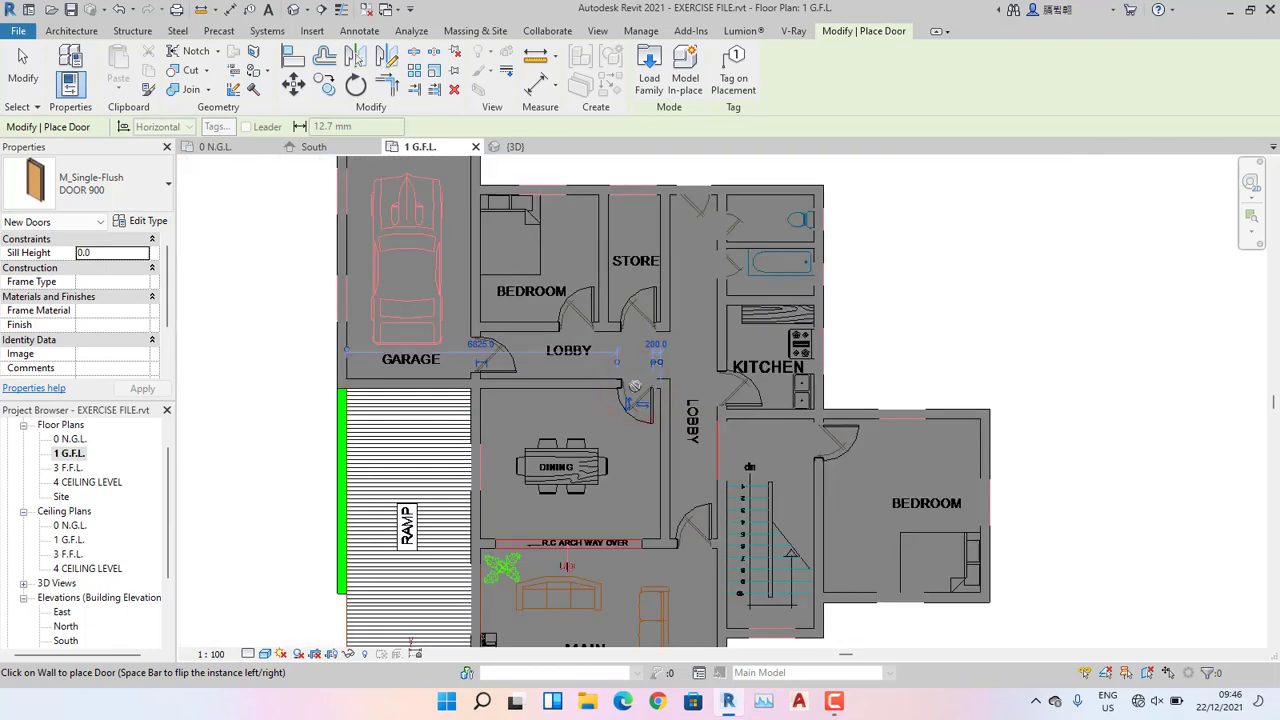
pyautogui.scroll(3, 634, 386)
pyautogui.scroll(-4, 648, 428)
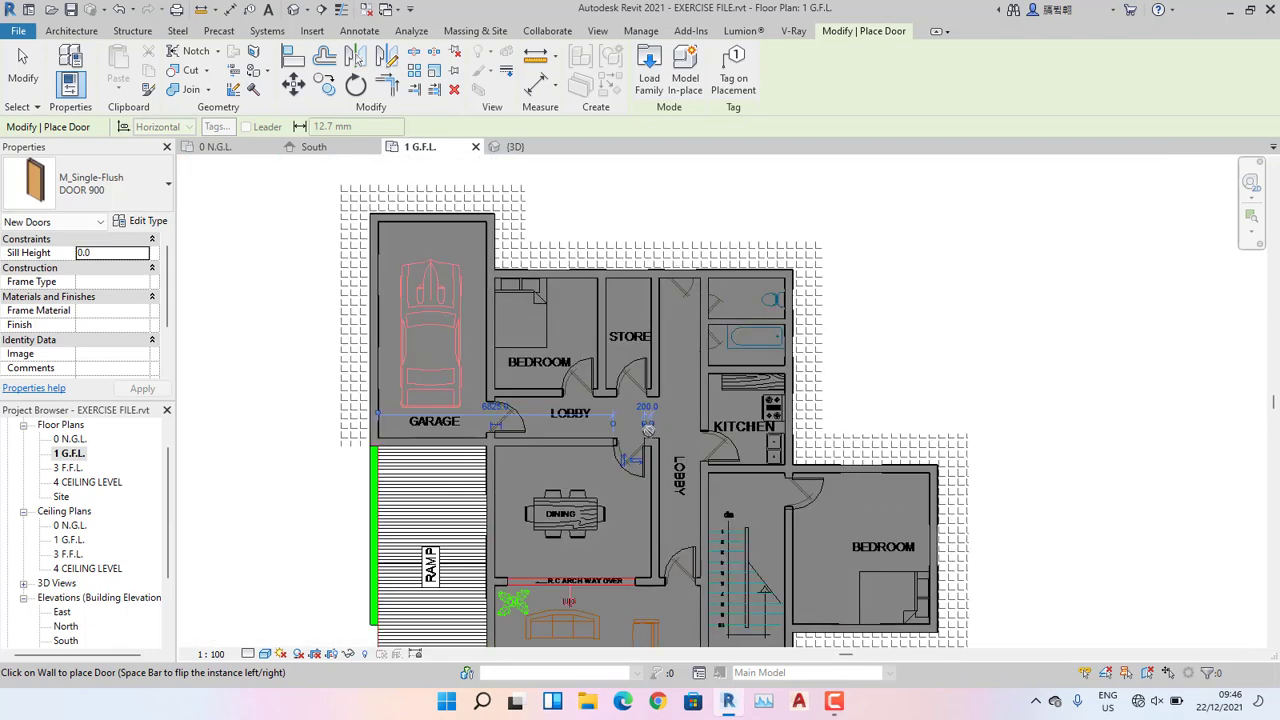
pyautogui.scroll(3, 648, 428)
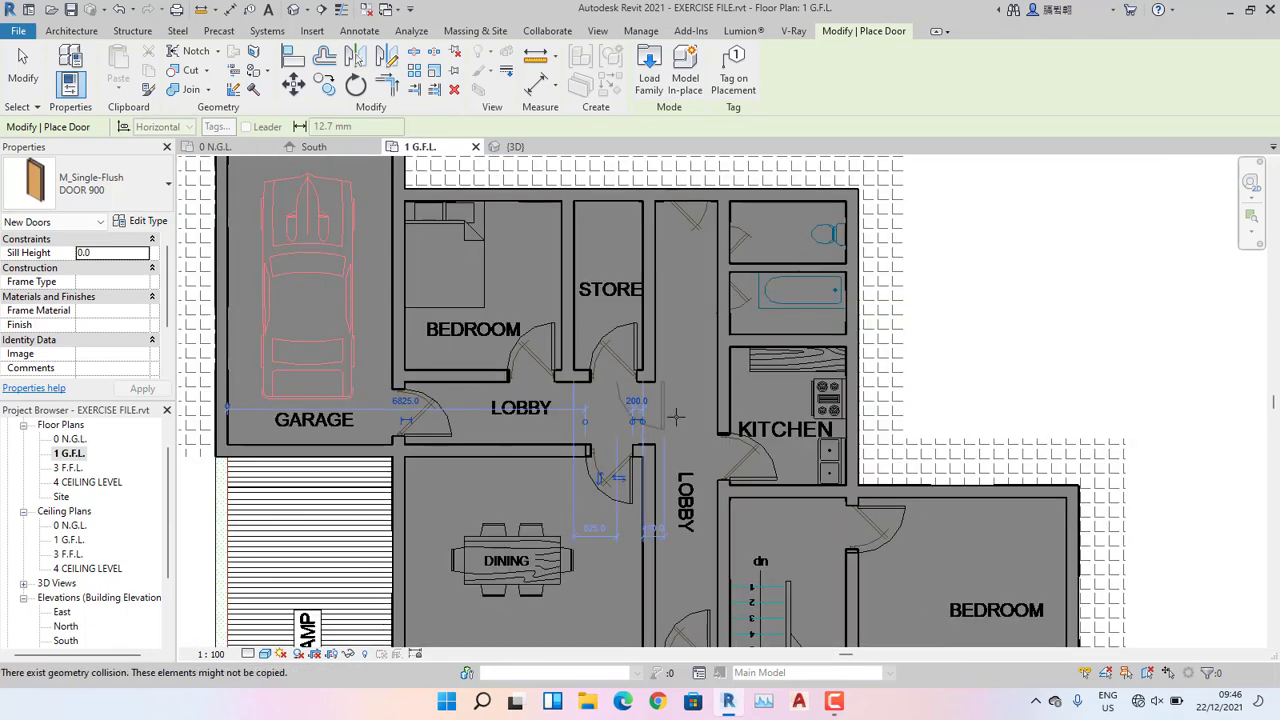
pyautogui.moveTo(676, 416); pyautogui.dragTo(724, 282, button='middle')
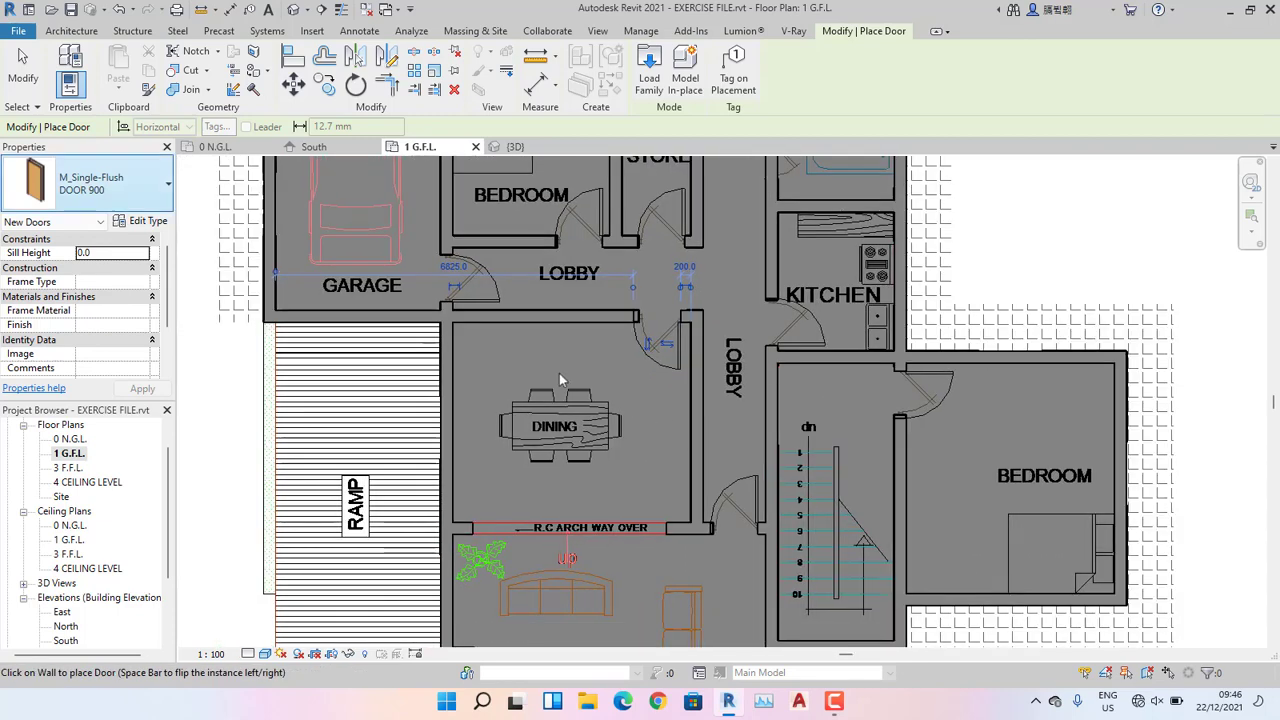
pyautogui.click(148, 221)
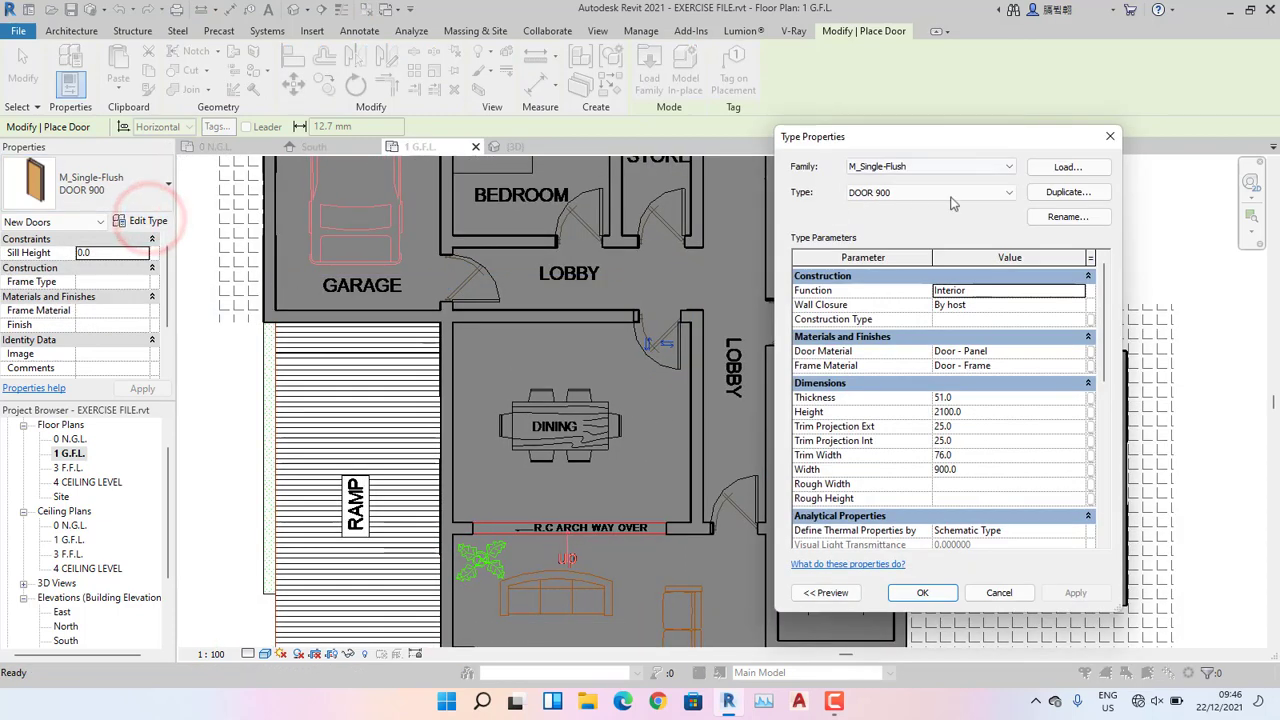
pyautogui.click(1066, 192)
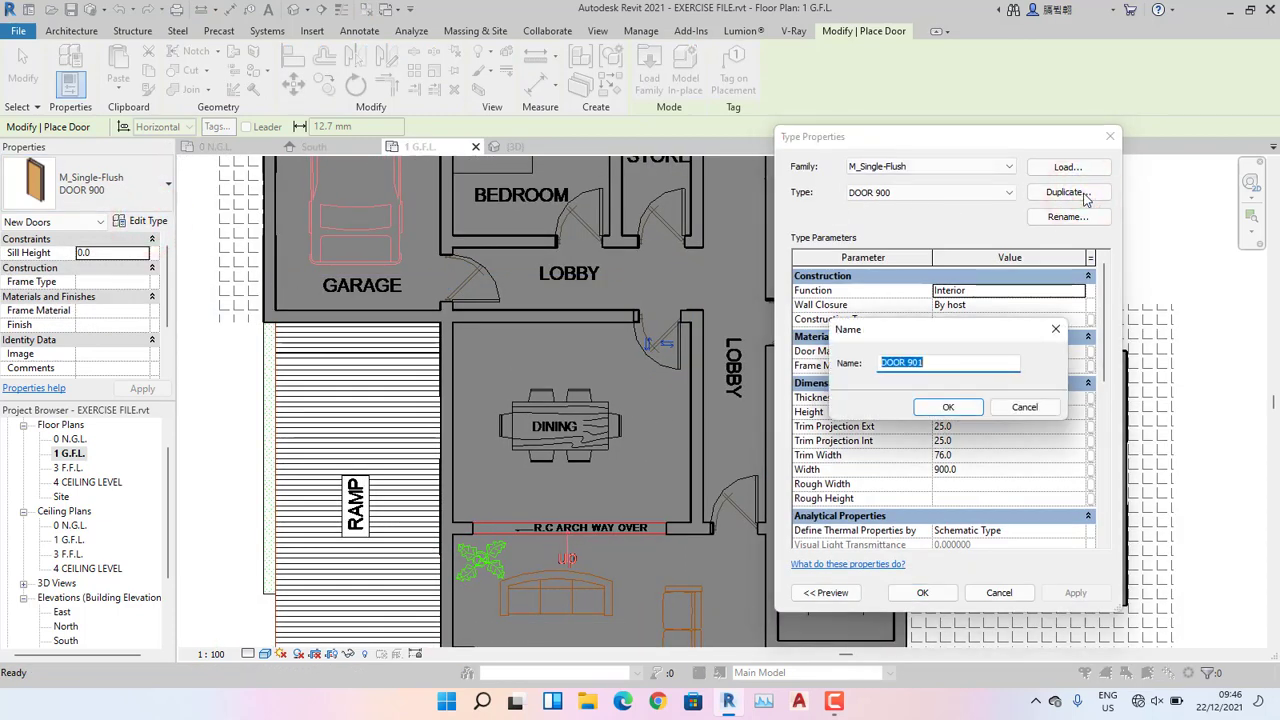
pyautogui.click(956, 370)
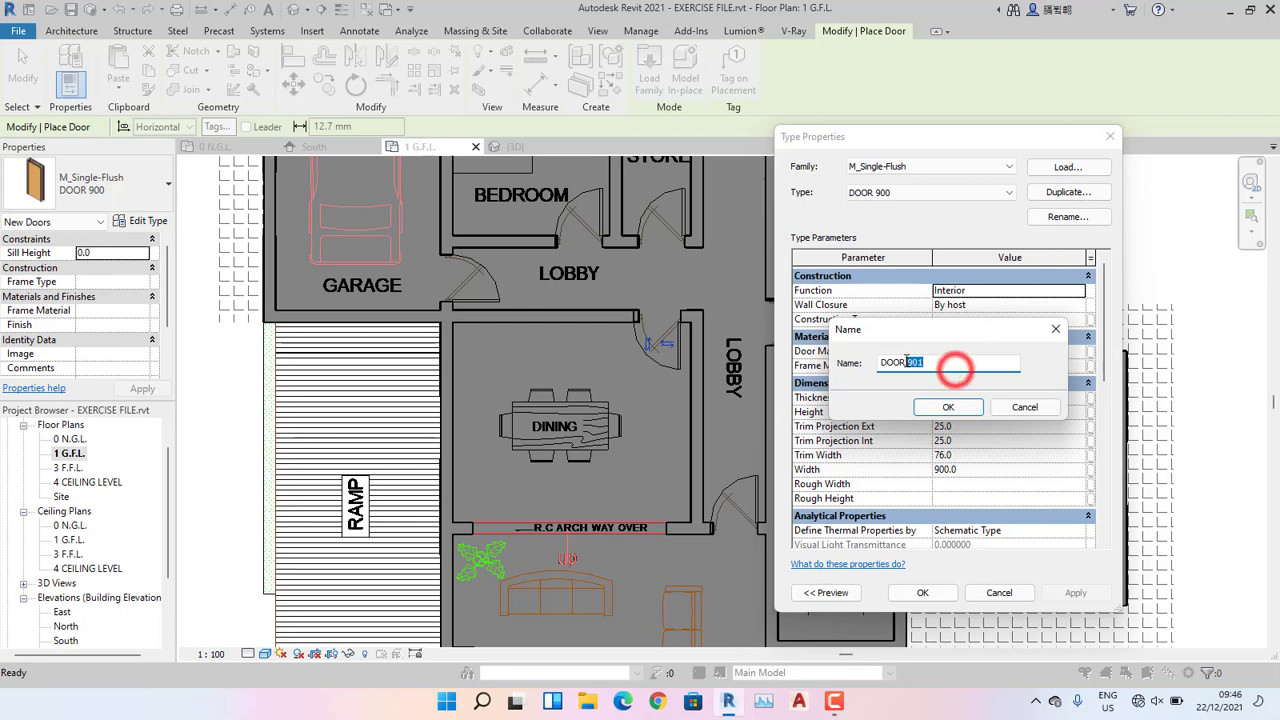
pyautogui.press('BackSpace')
pyautogui.press('BackSpace')
pyautogui.press('BackSpace')
pyautogui.press('BackSpace')
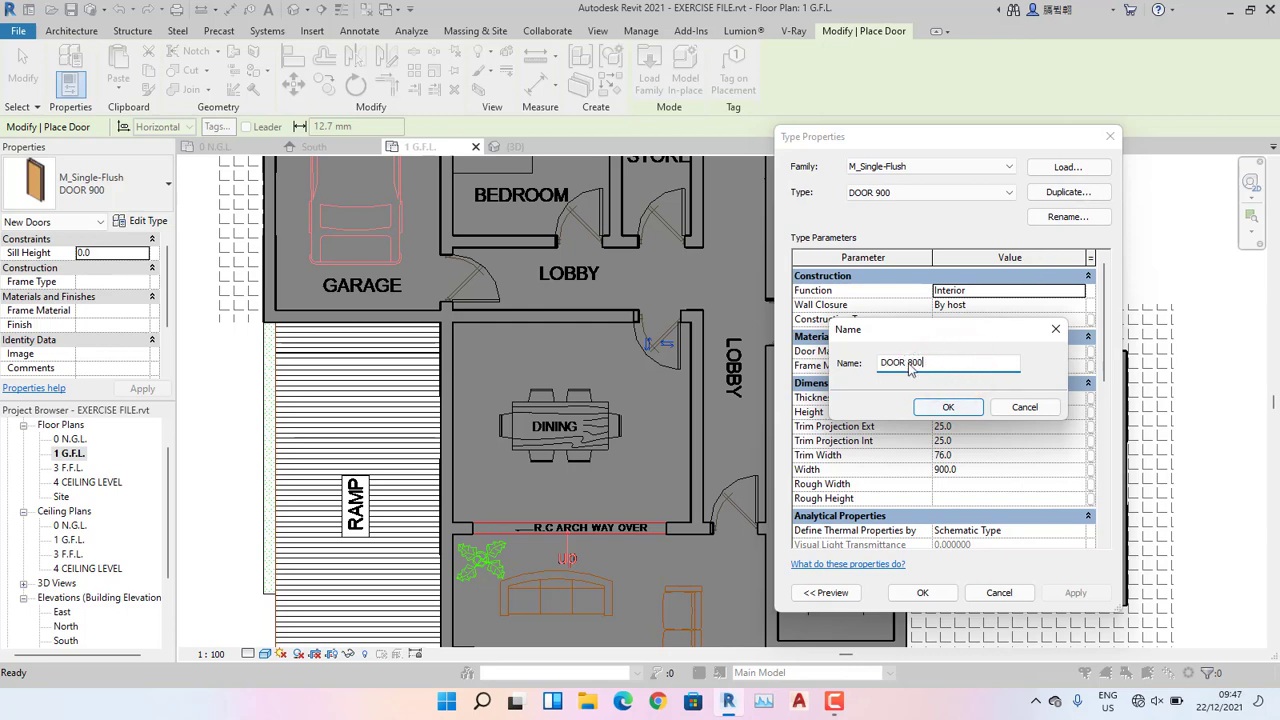
pyautogui.click(948, 407)
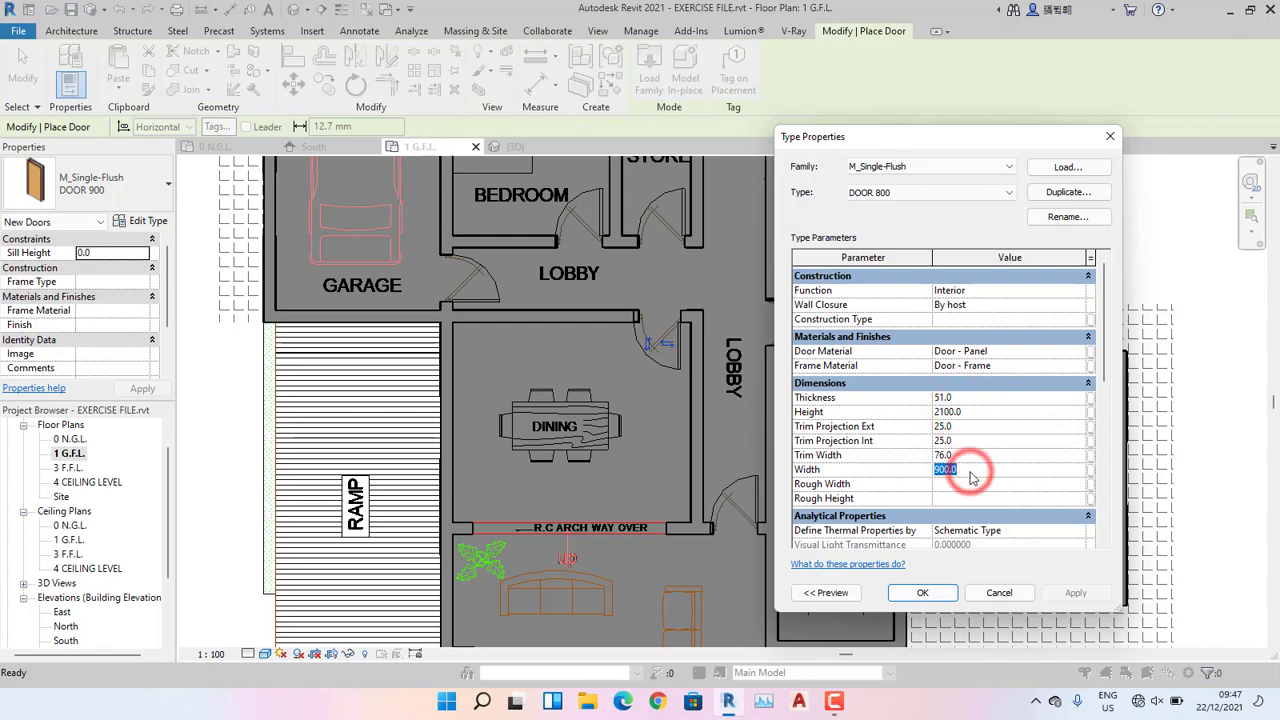
pyautogui.write('800')
pyautogui.click(923, 594)
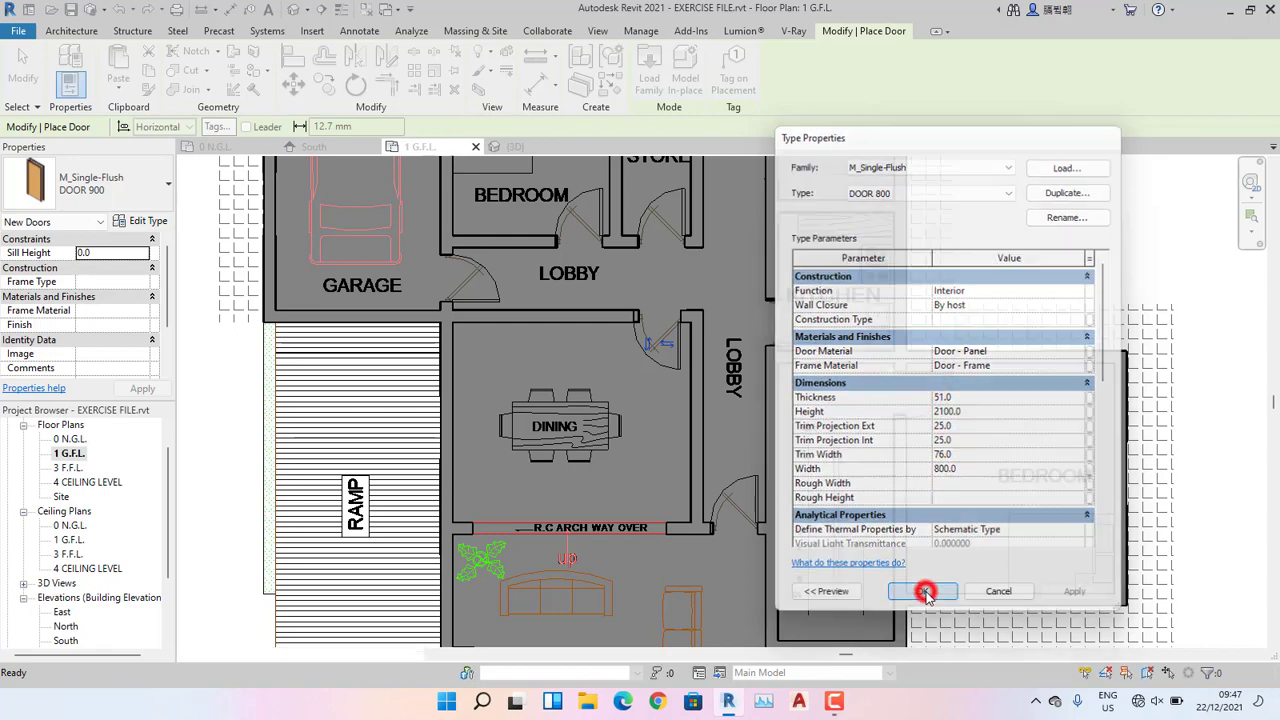
# Place DOOR 800 doors in the lobby wall for the bathroom and the toilet, both swinging into the rooms.
pyautogui.moveTo(923, 591); pyautogui.dragTo(931, 648, button='middle')
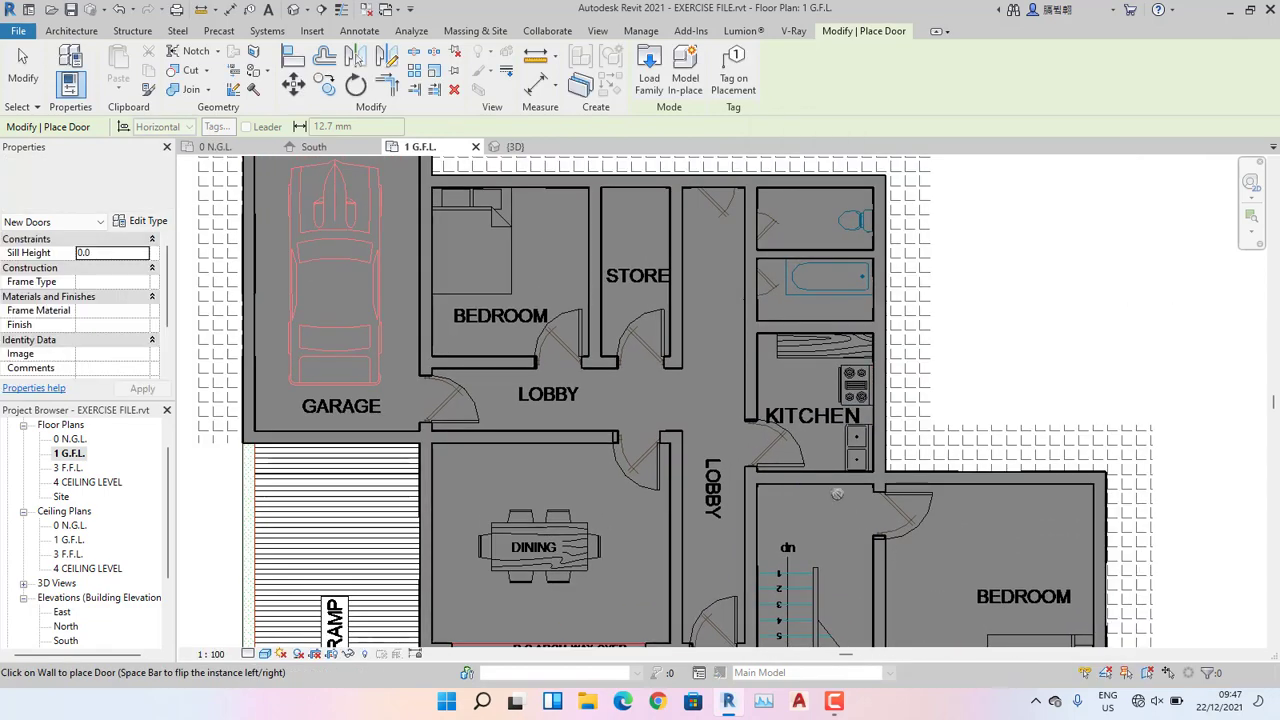
pyautogui.scroll(4, 772, 248)
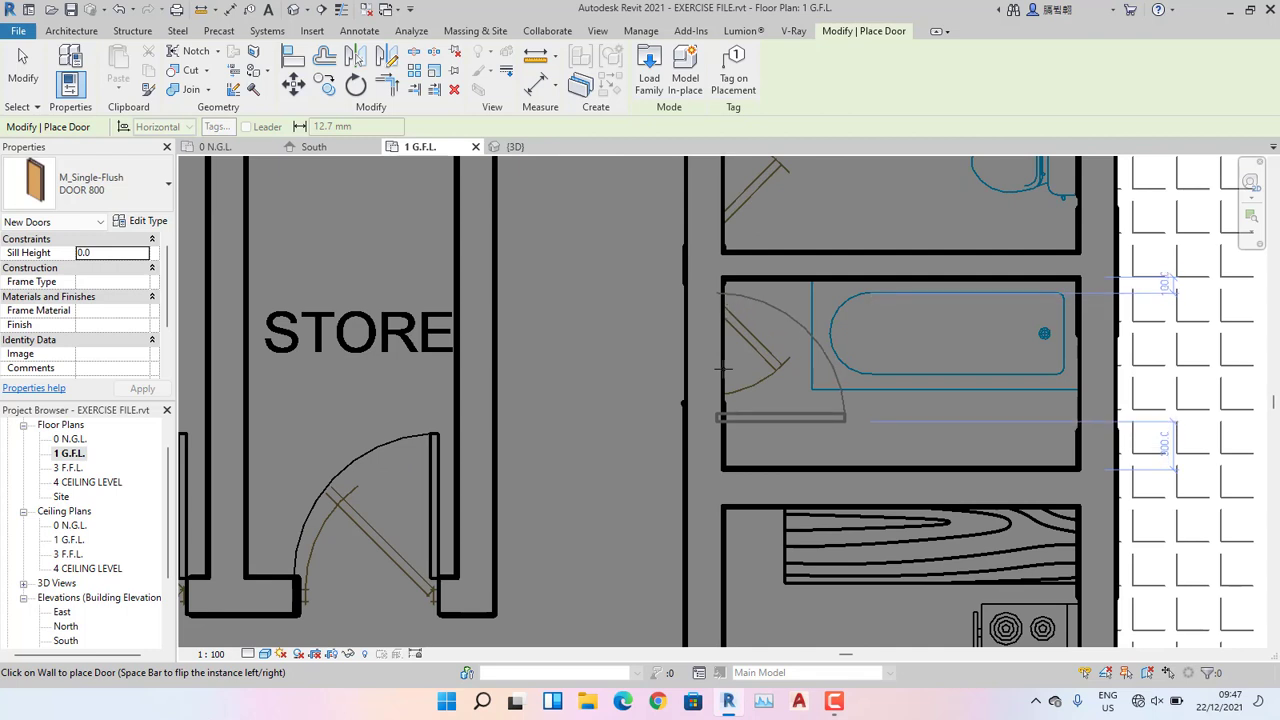
pyautogui.press('space')
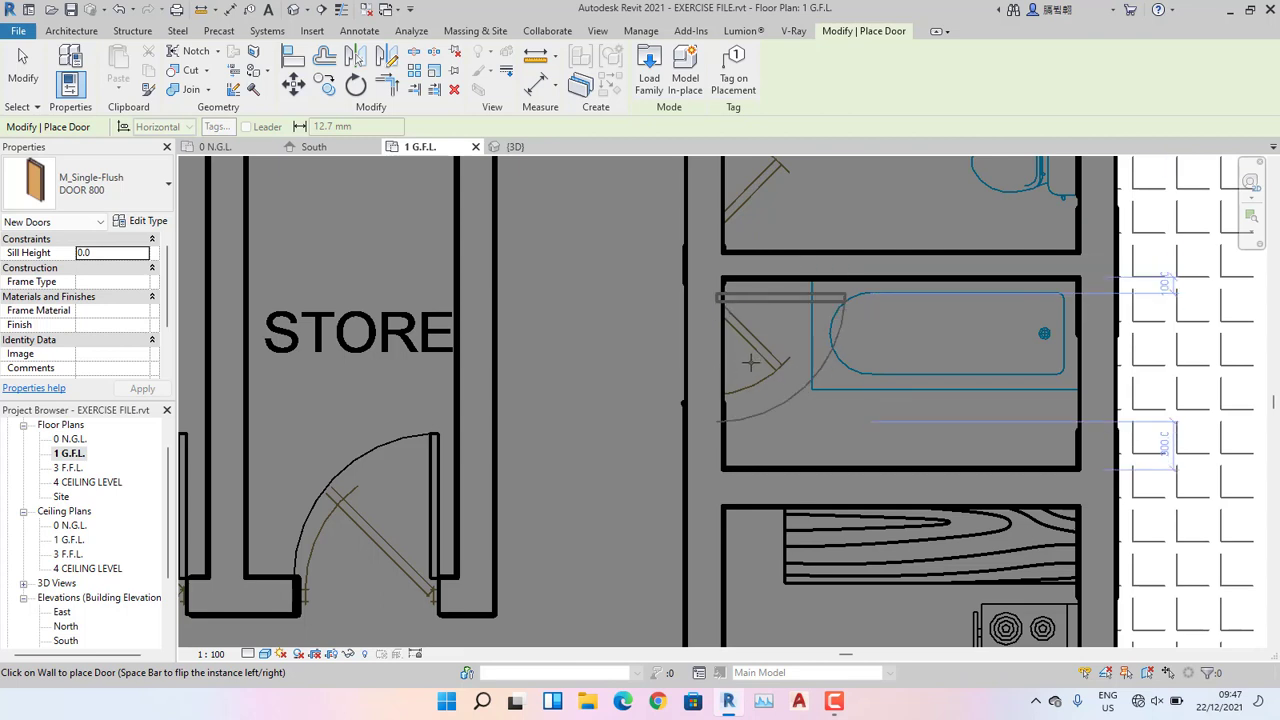
pyautogui.click(720, 355)
pyautogui.moveTo(746, 192); pyautogui.dragTo(742, 347, button='middle')
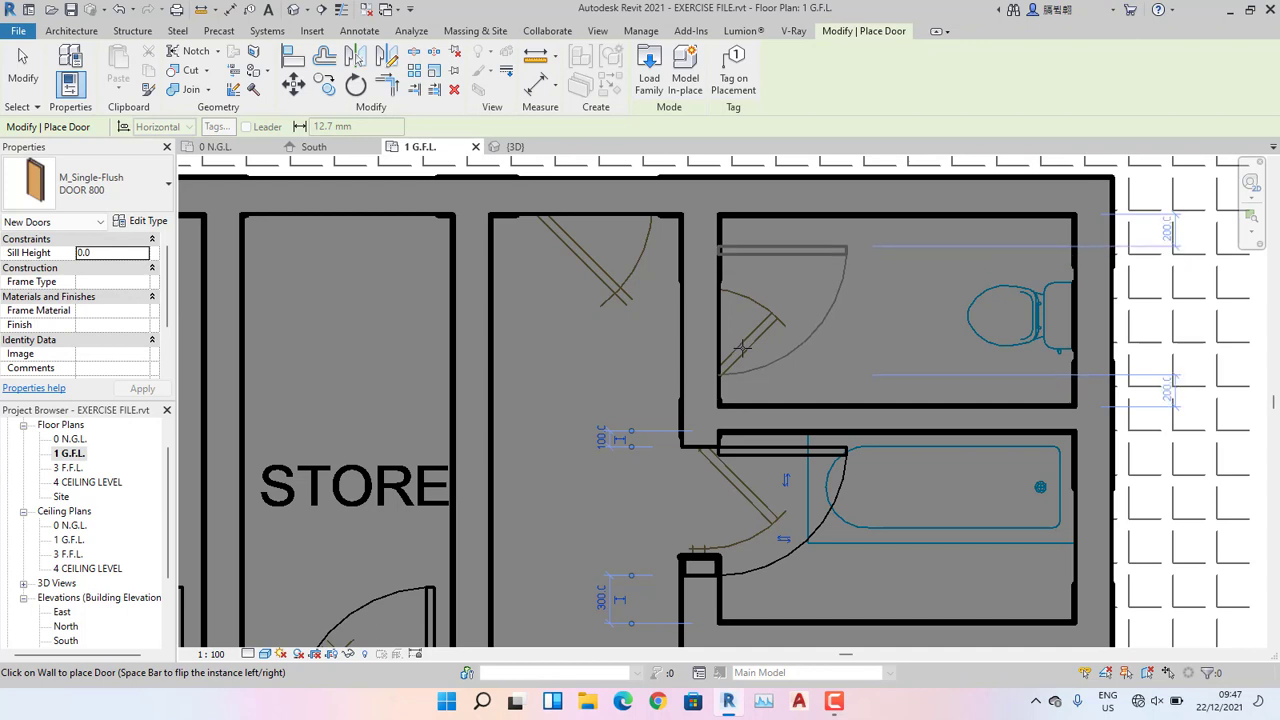
pyautogui.click(742, 348)
pyautogui.scroll(-3, 720, 314)
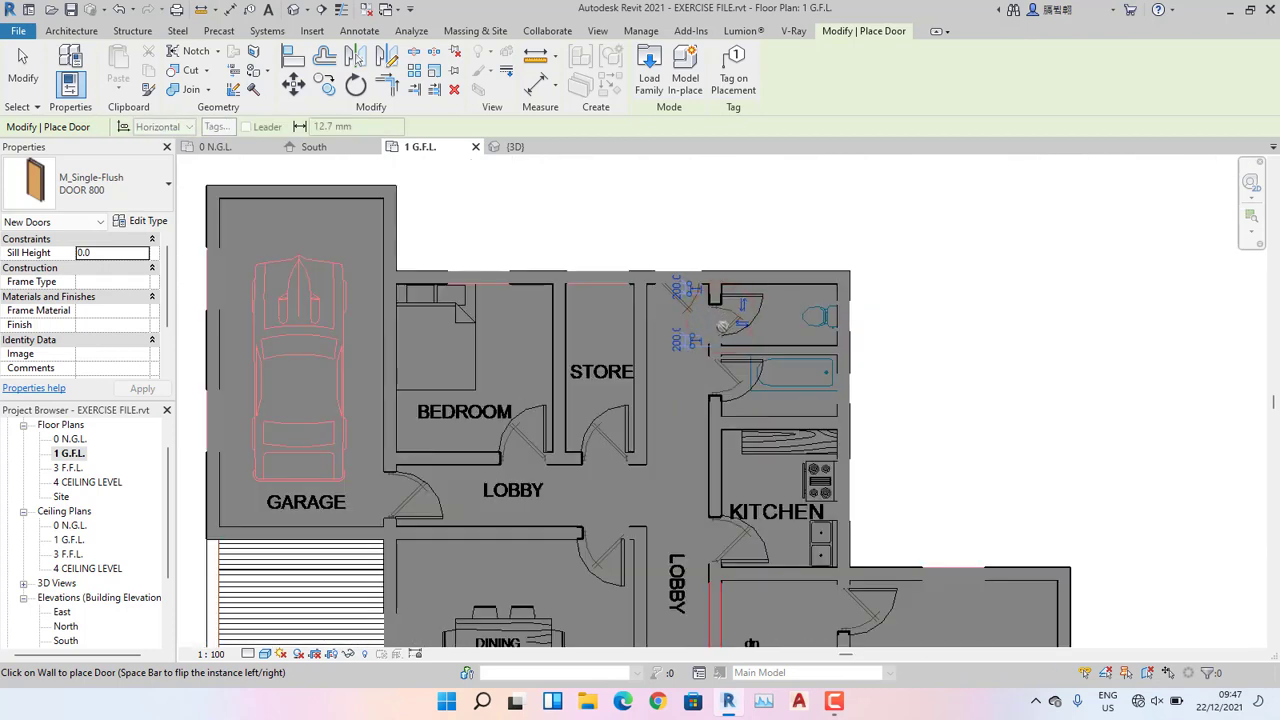
pyautogui.scroll(2, 727, 434)
pyautogui.press('Escape')
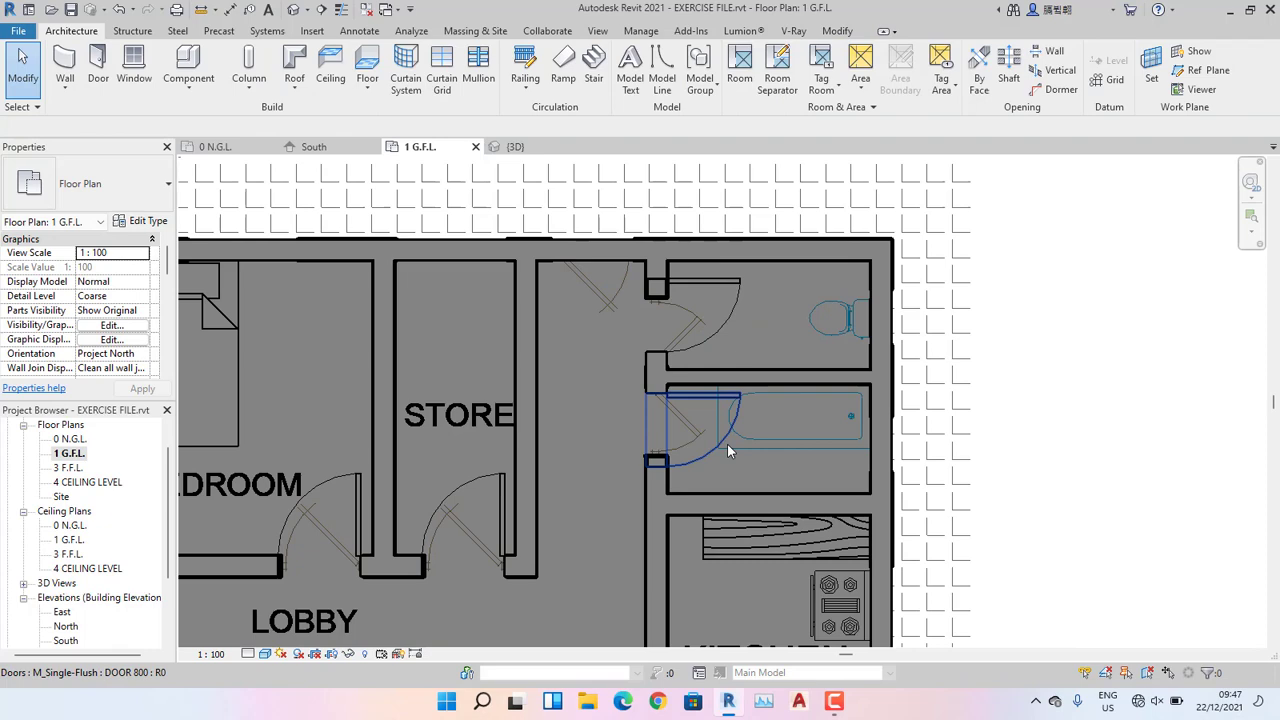
pyautogui.scroll(-5, 728, 448)
pyautogui.moveTo(836, 493); pyautogui.dragTo(922, 293, button='middle')
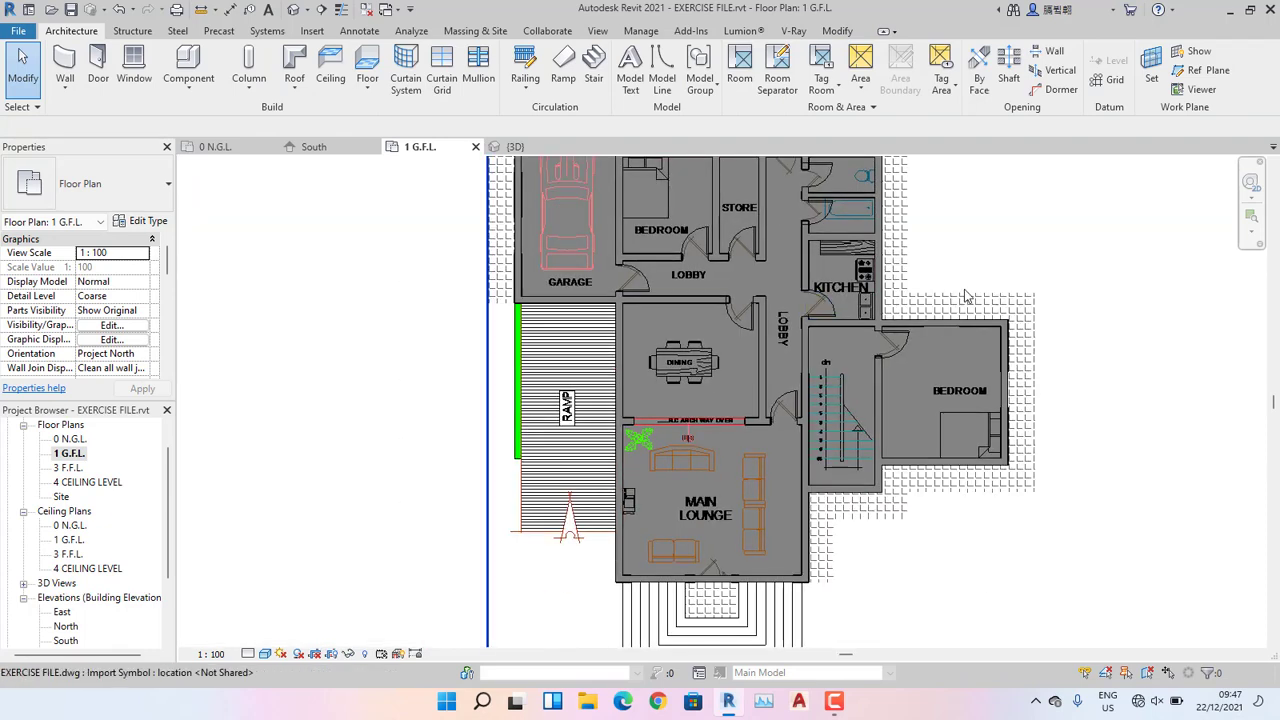
pyautogui.scroll(3, 966, 296)
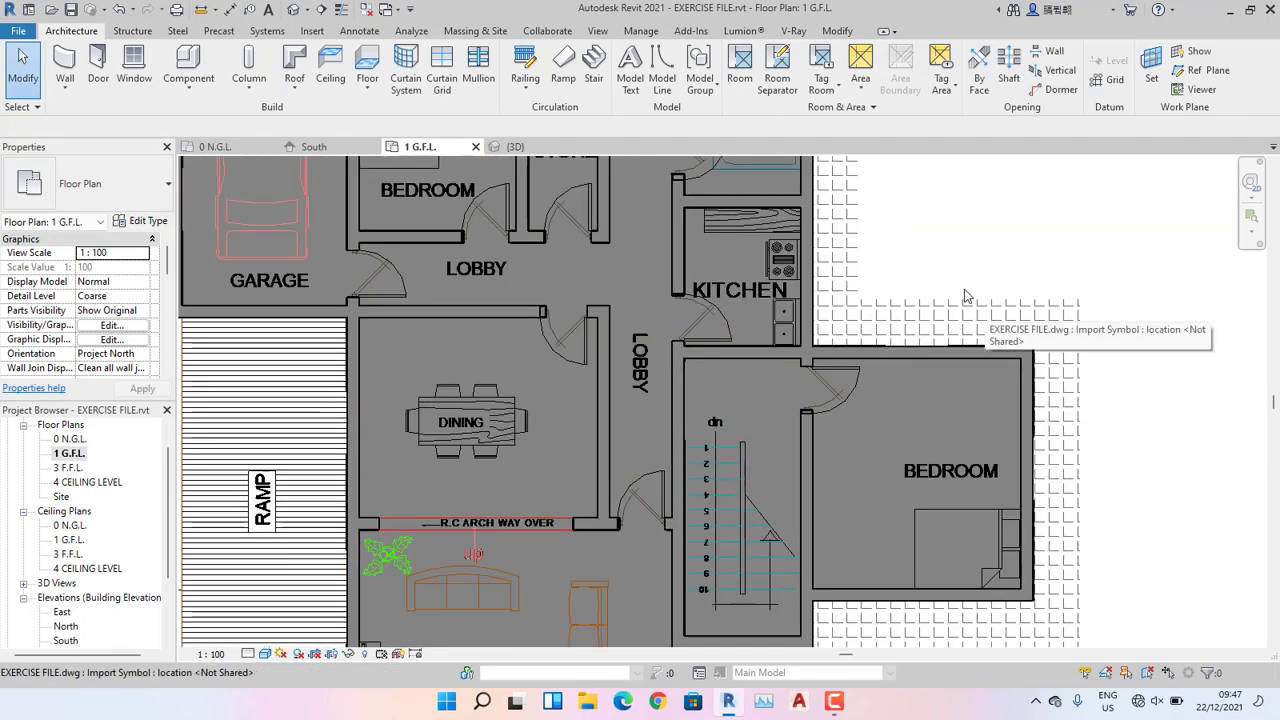
pyautogui.scroll(2, 692, 431)
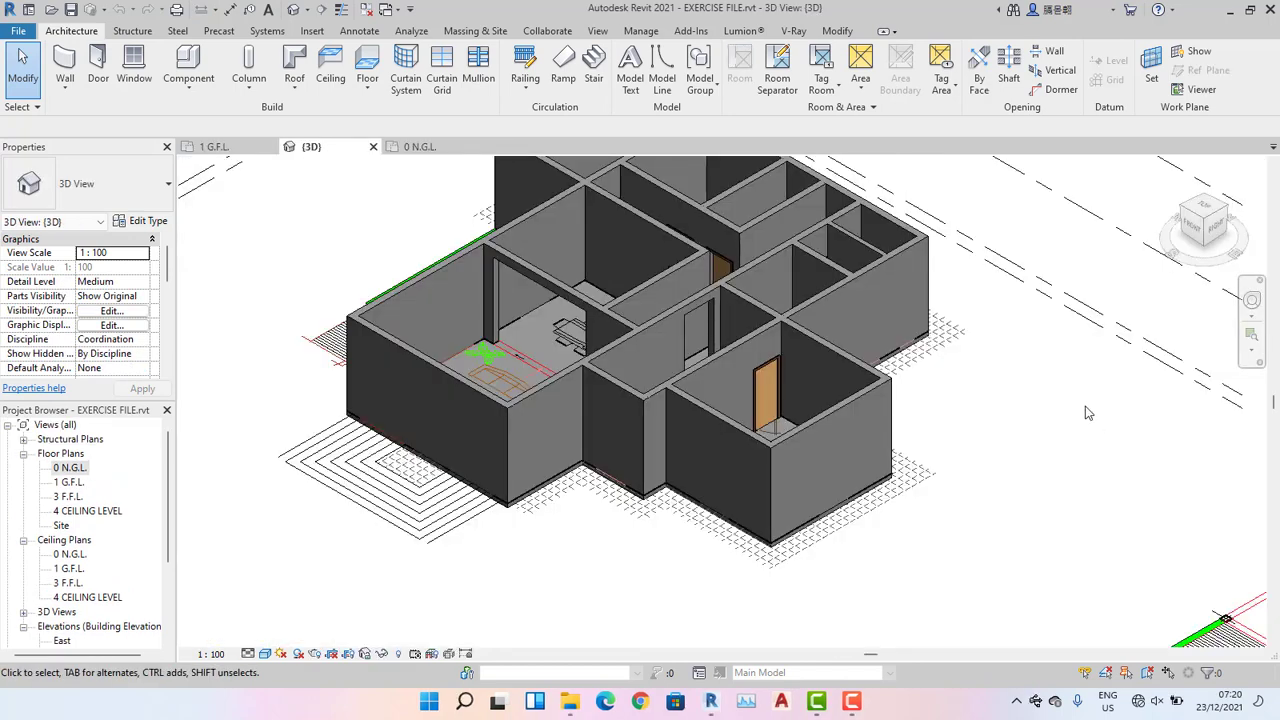
# Open the 1 G.F.L. floor plan at the main lounge and its front entrance.
pyautogui.click(1082, 548)
pyautogui.doubleClick(70, 483)
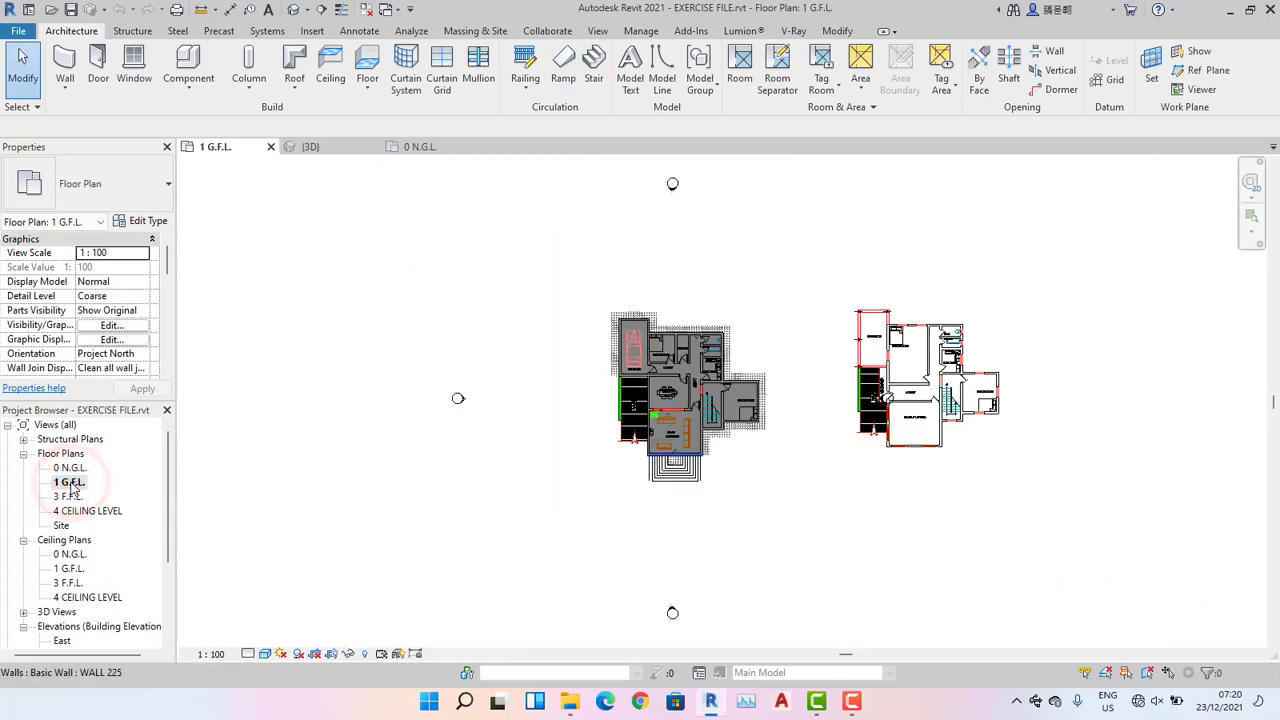
pyautogui.scroll(5, 680, 449)
pyautogui.moveTo(343, 488); pyautogui.dragTo(325, 456, button='middle')
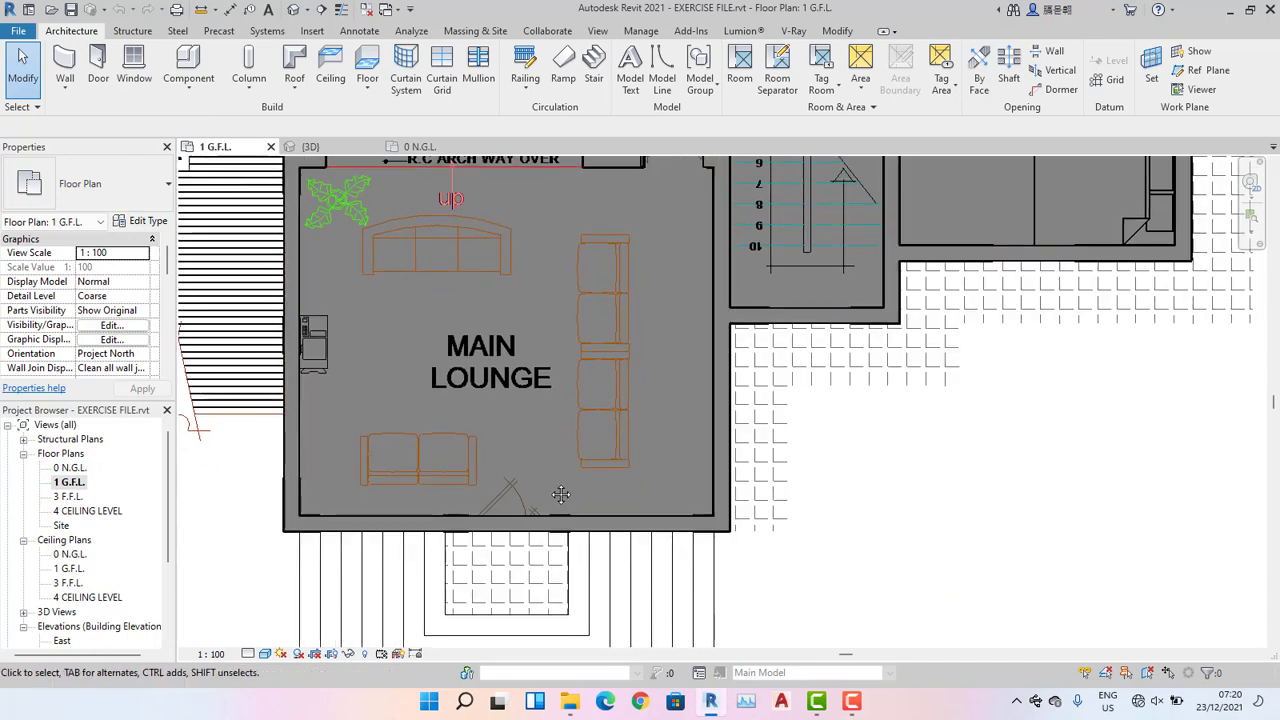
pyautogui.scroll(-1, 549, 484)
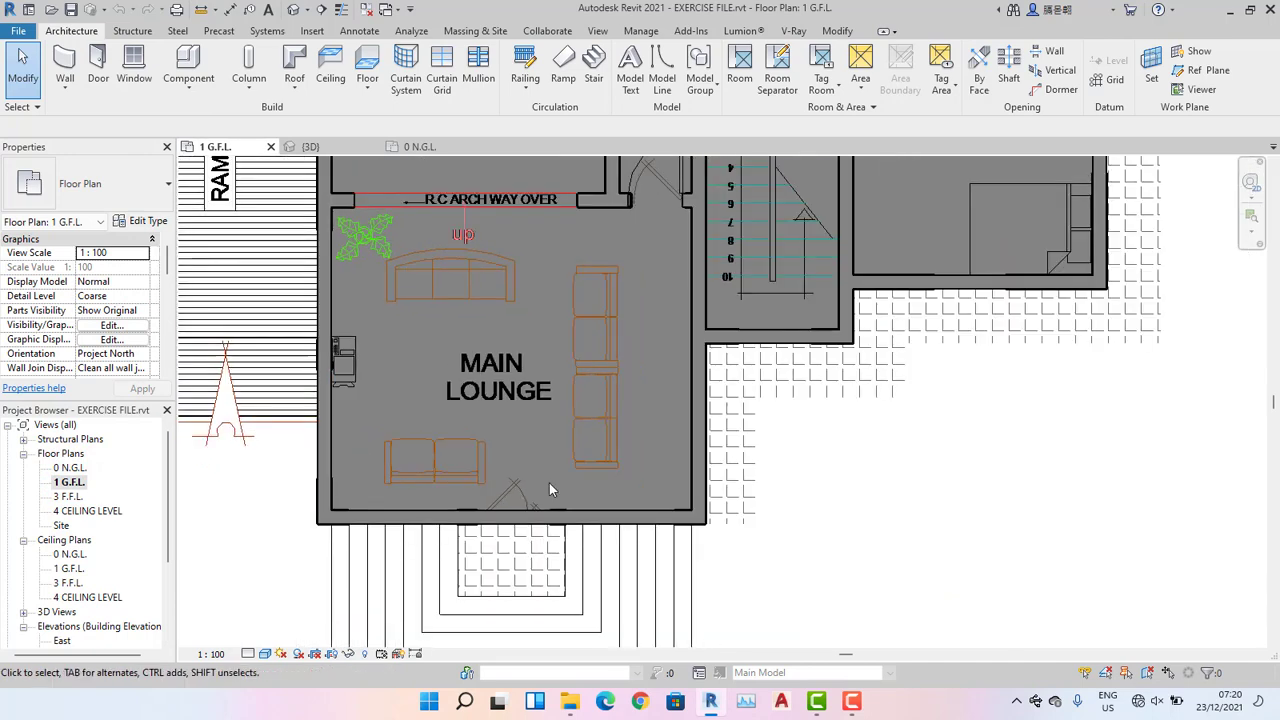
pyautogui.moveTo(549, 483); pyautogui.dragTo(613, 571, button='middle')
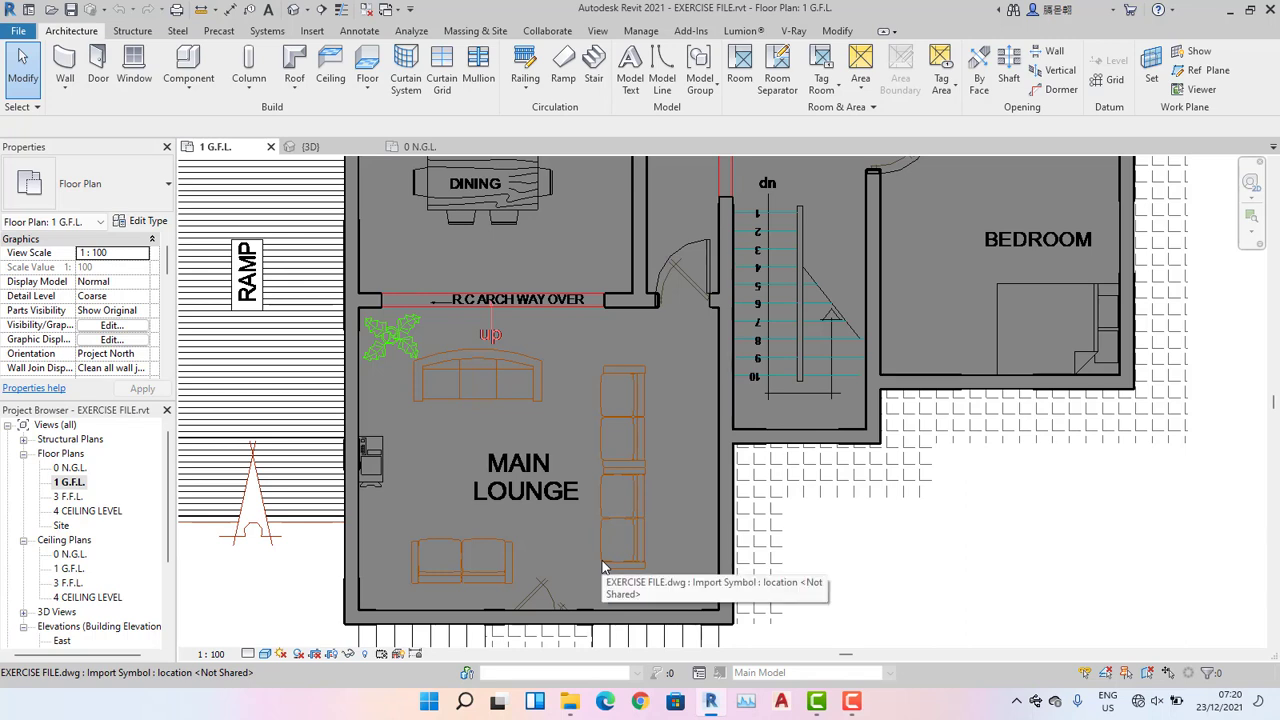
# From the DOORS folder in File Explorer, open Double_Door_Panel_264.rfa with a model upgrade and load it into the project.
pyautogui.click(568, 703)
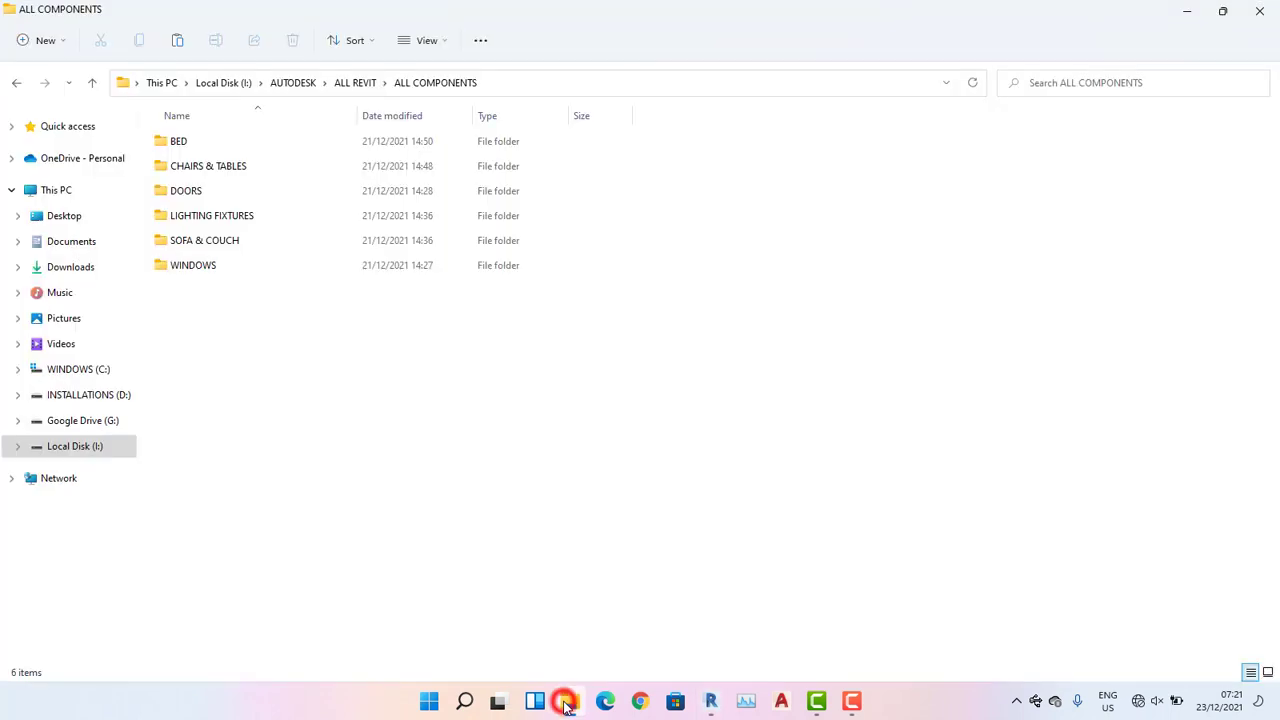
pyautogui.doubleClick(263, 194)
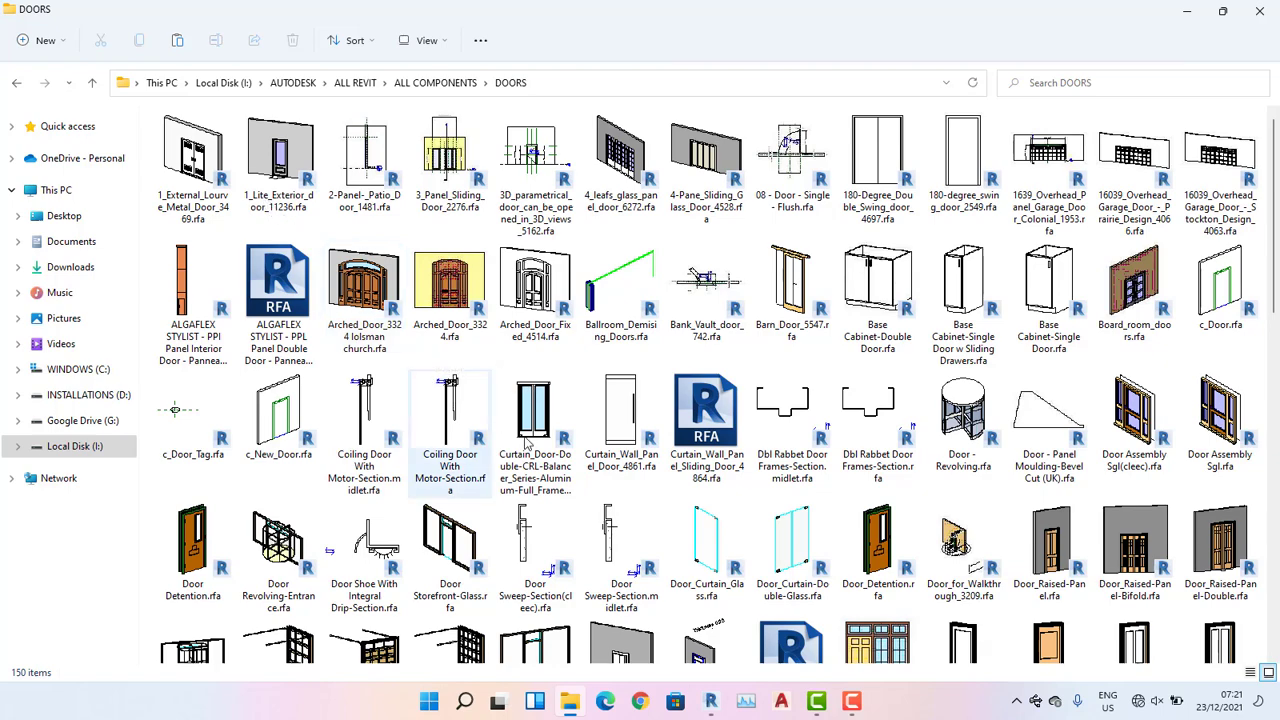
pyautogui.scroll(-3, 527, 445)
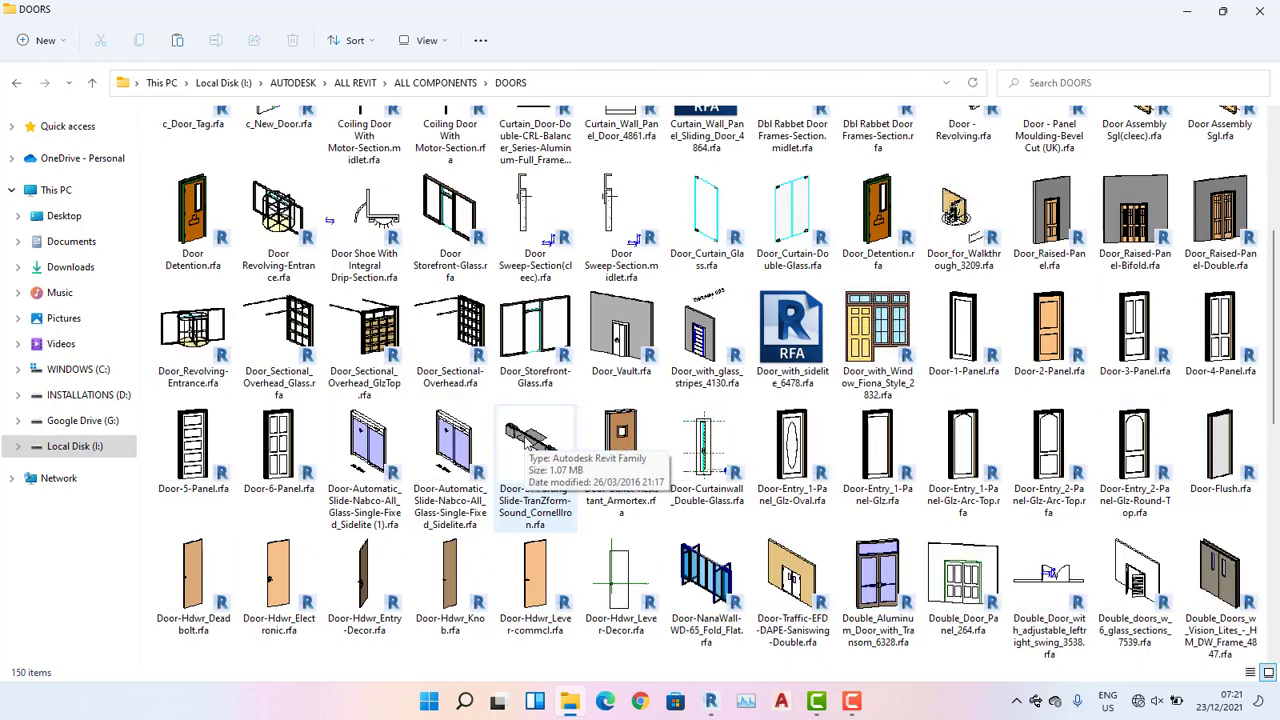
pyautogui.scroll(-3, 527, 445)
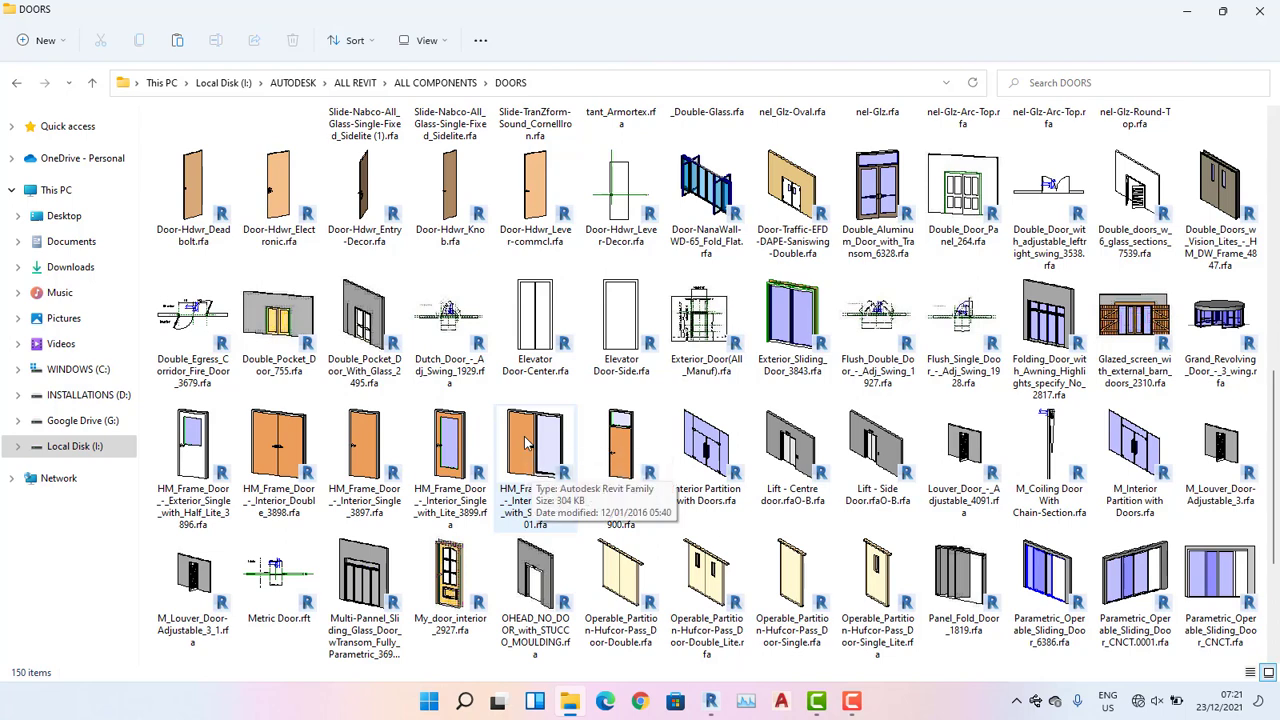
pyautogui.doubleClick(971, 215)
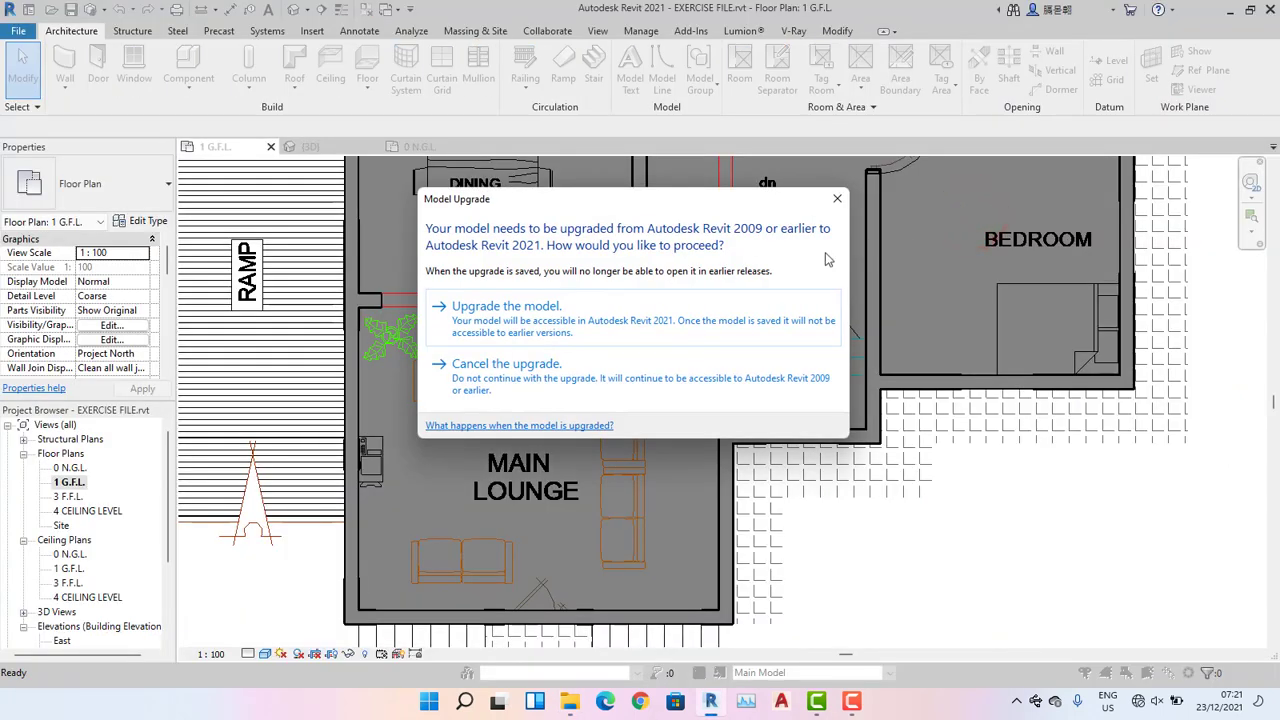
pyautogui.click(580, 315)
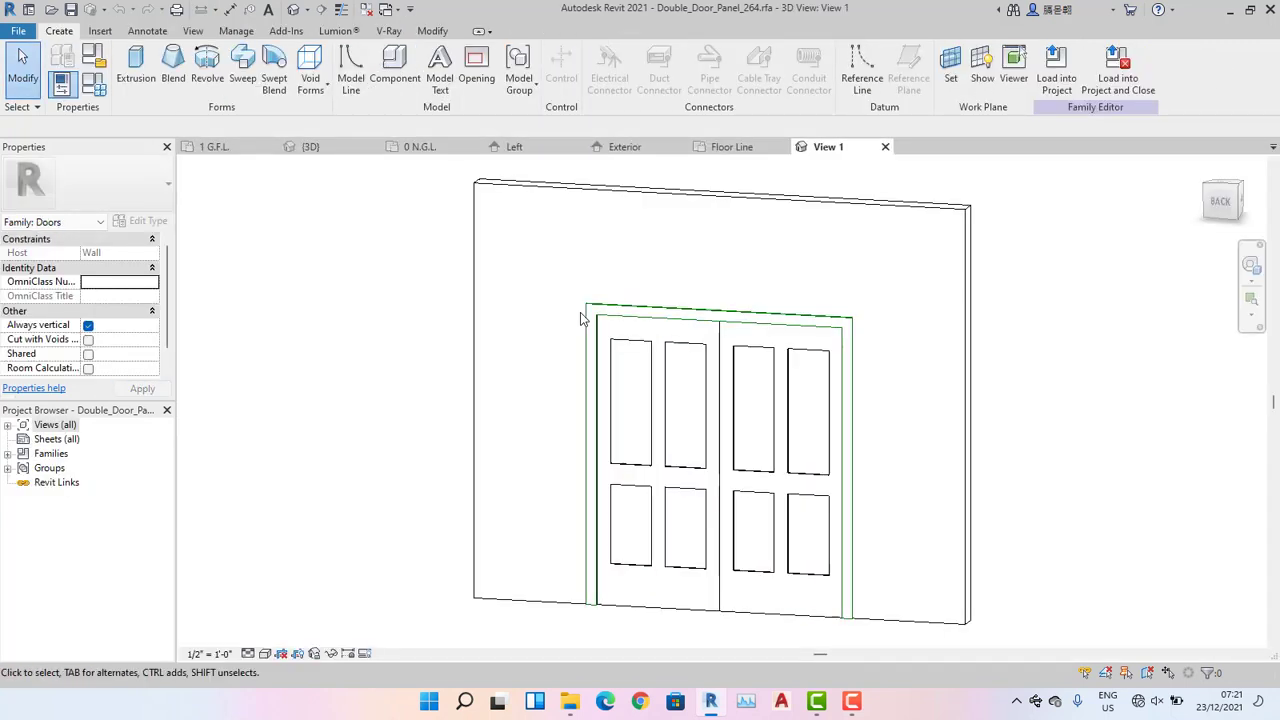
pyautogui.click(1056, 70)
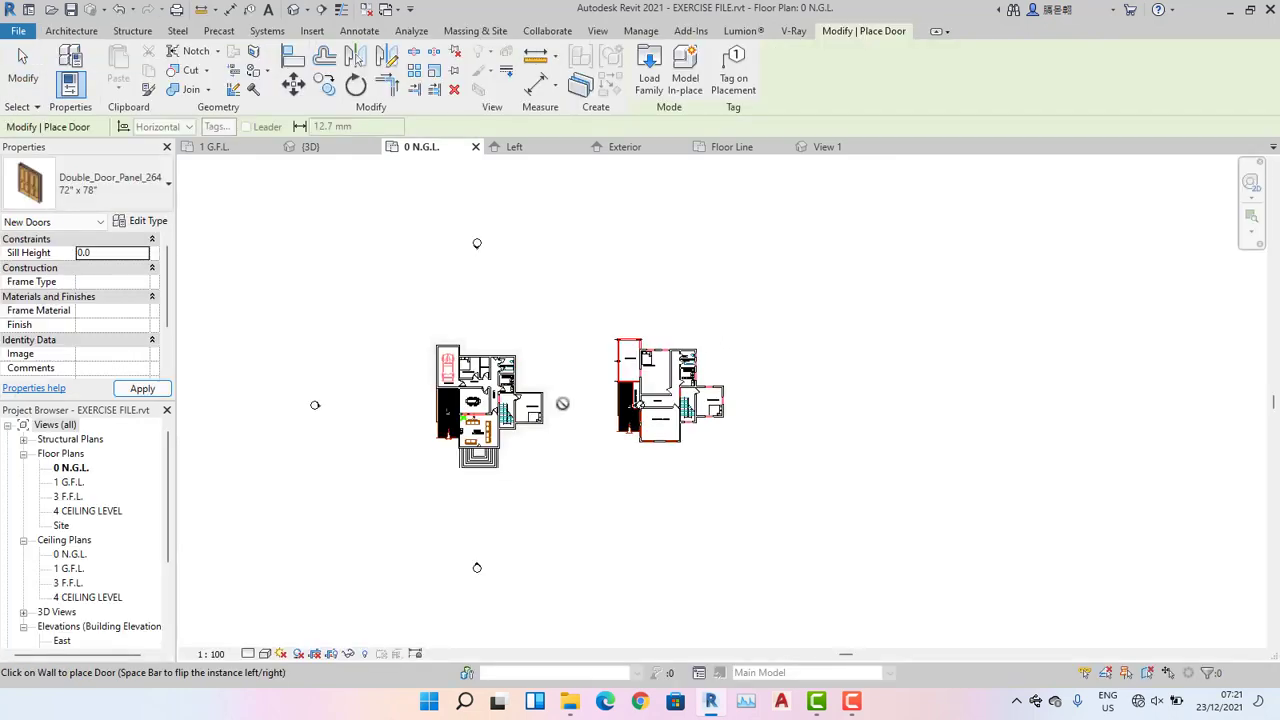
# Duplicate the 72" x 78" double door type as DOOR 1200, with a height of 2100 mm and a width of 1200 mm.
pyautogui.scroll(6, 475, 430)
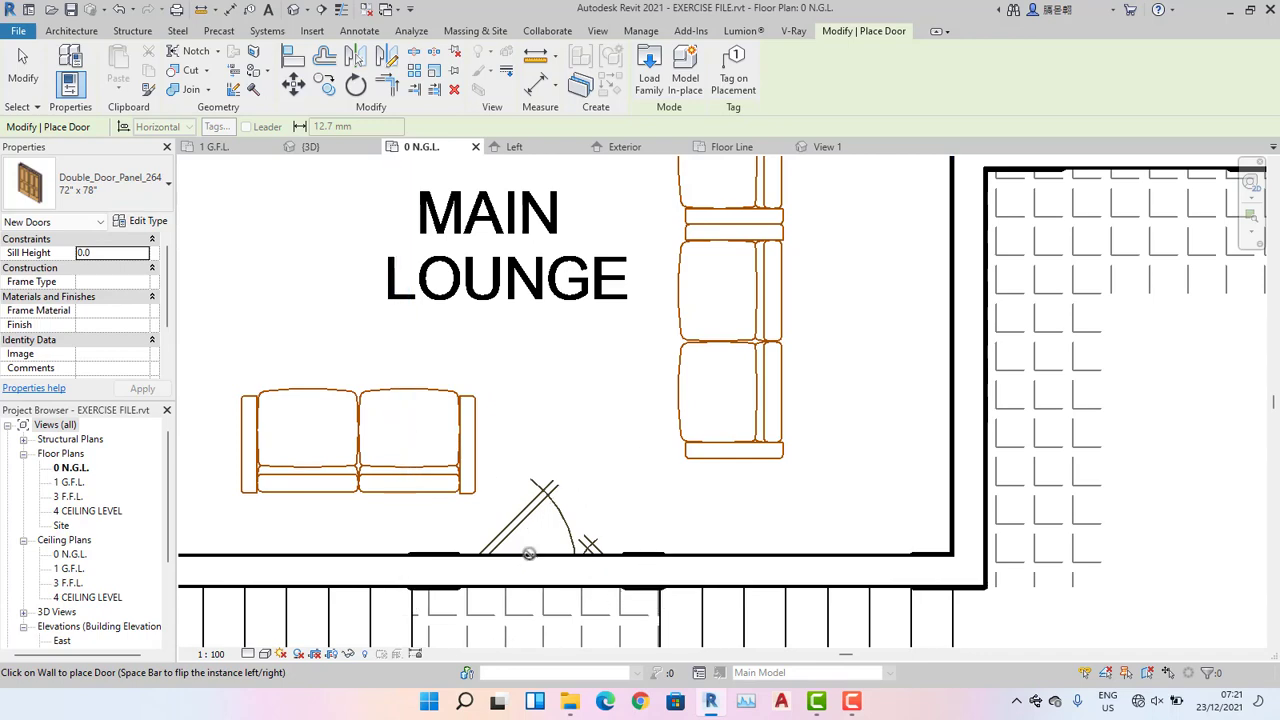
pyautogui.click(150, 222)
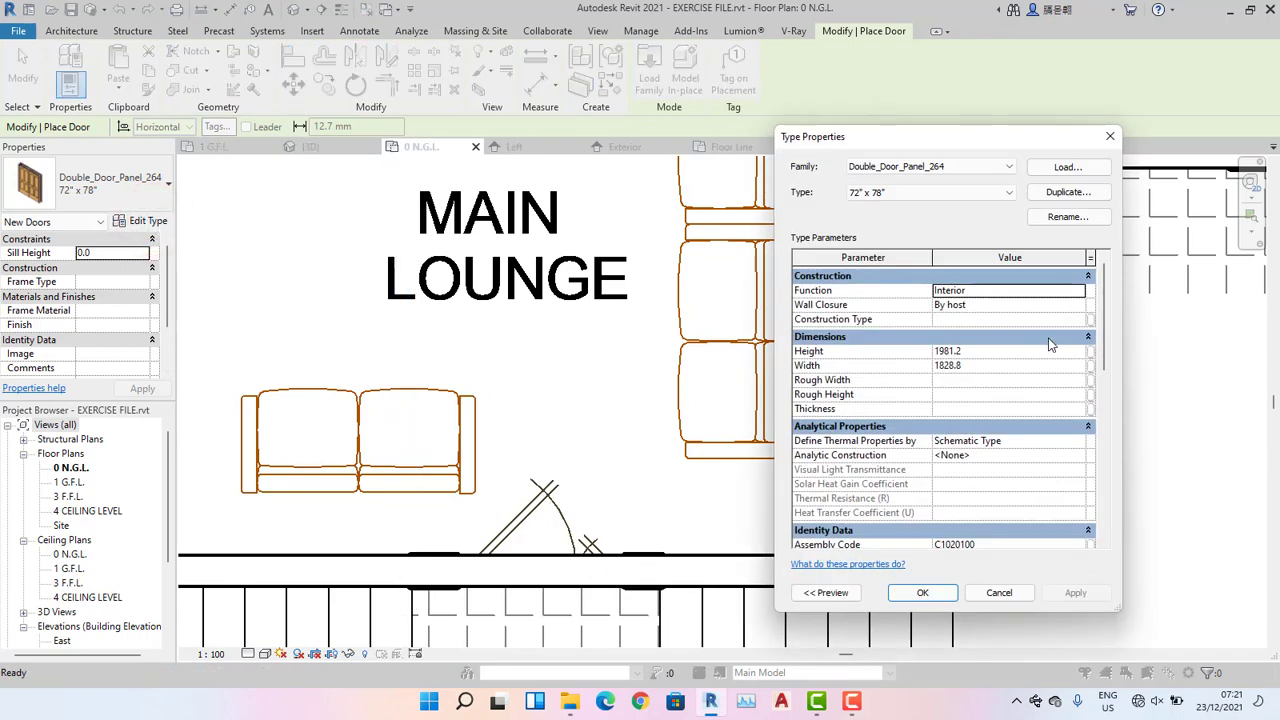
pyautogui.click(1064, 192)
pyautogui.write('DOOR 1200')
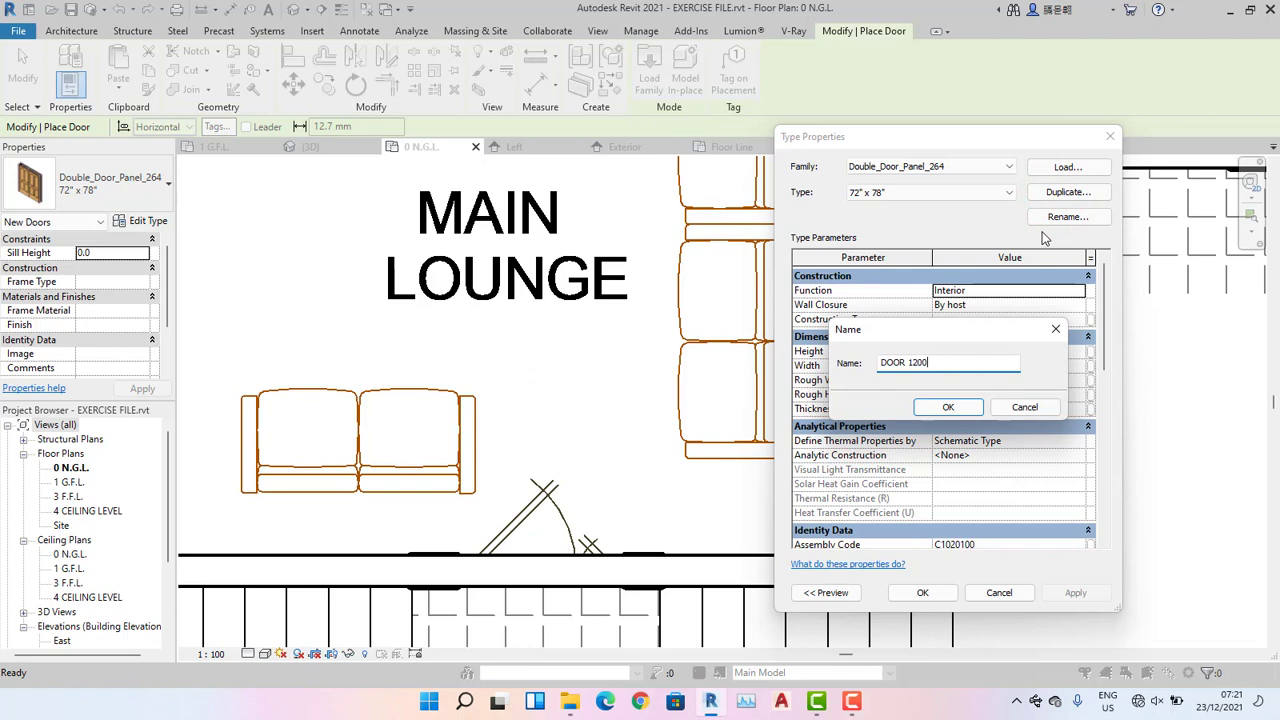
pyautogui.click(948, 407)
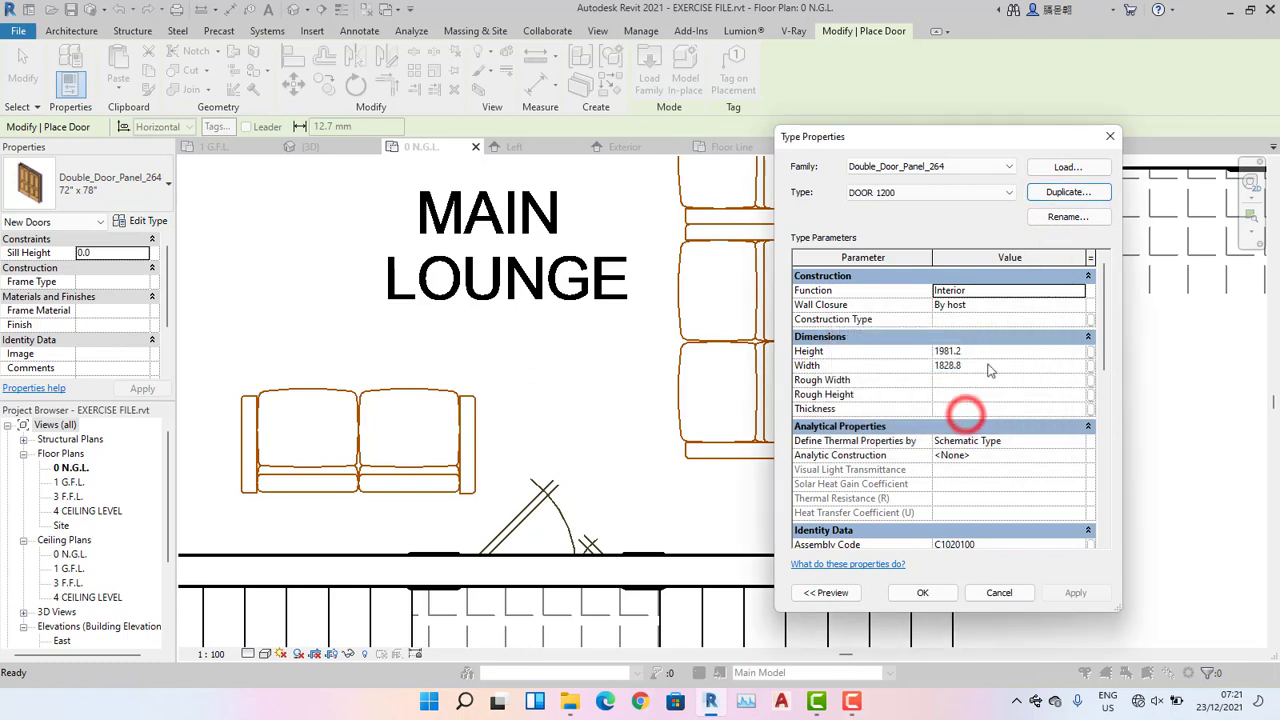
pyautogui.click(993, 351)
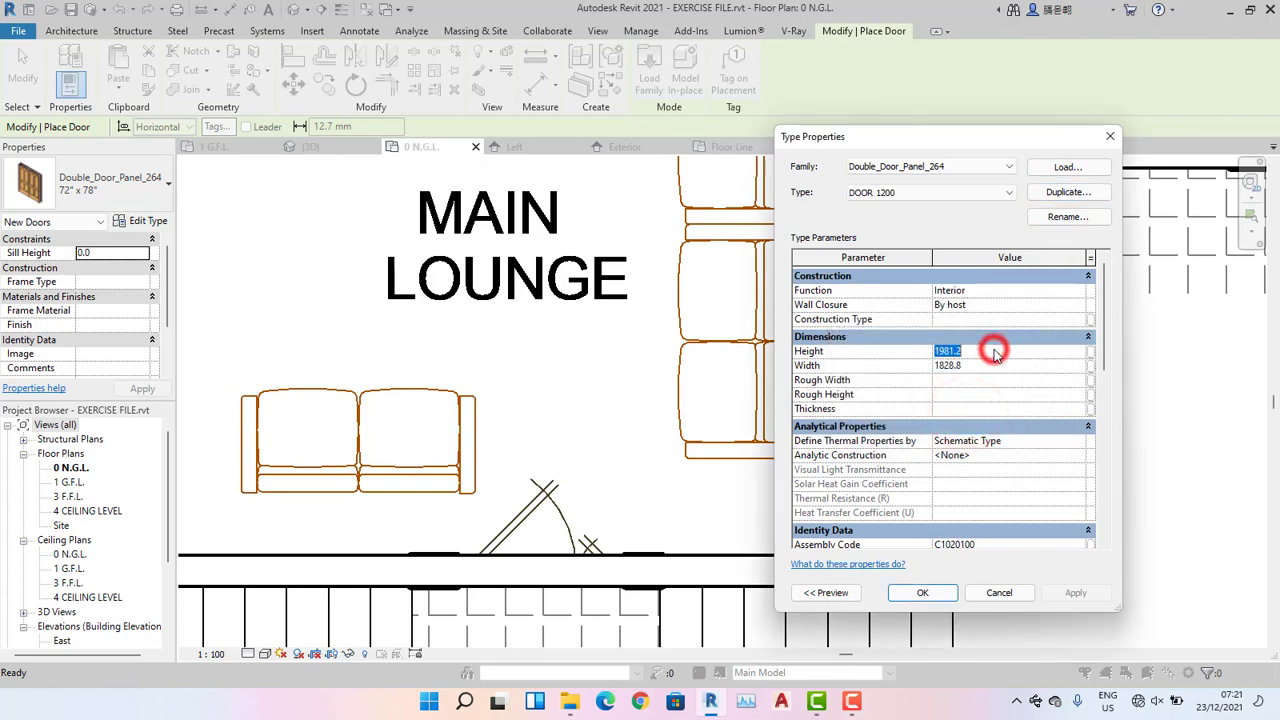
pyautogui.write('2100')
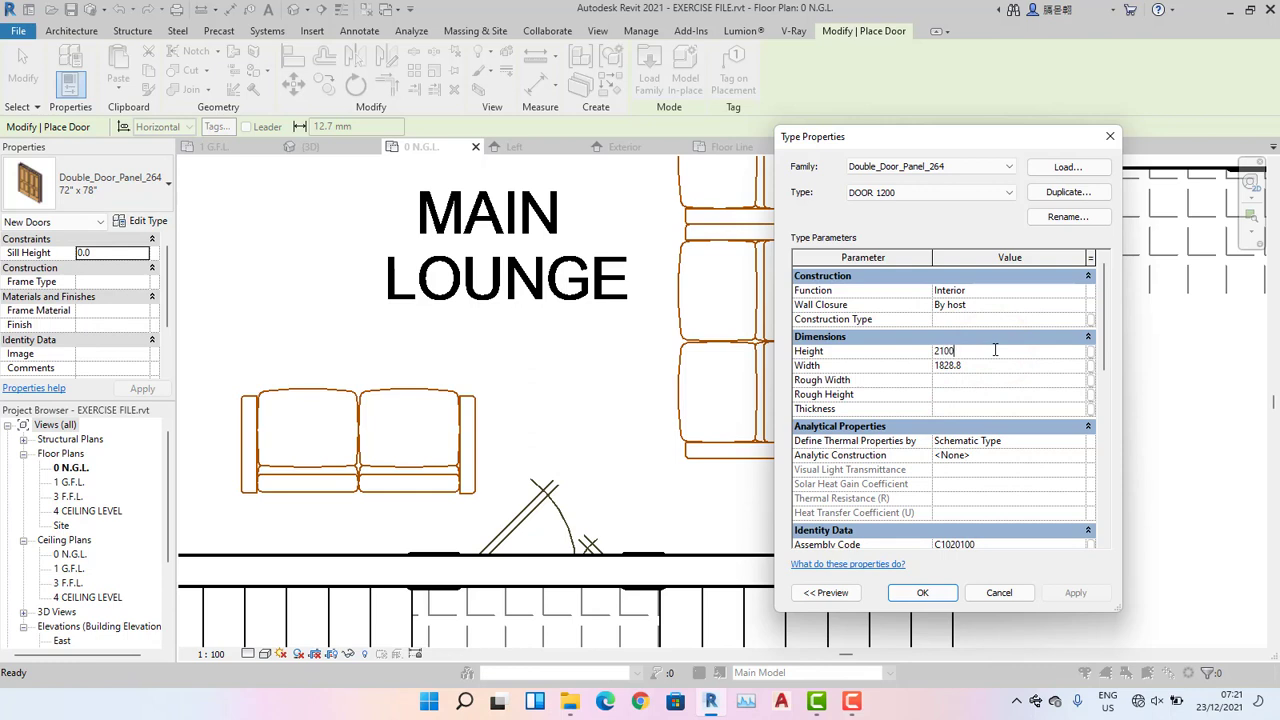
pyautogui.click(995, 366)
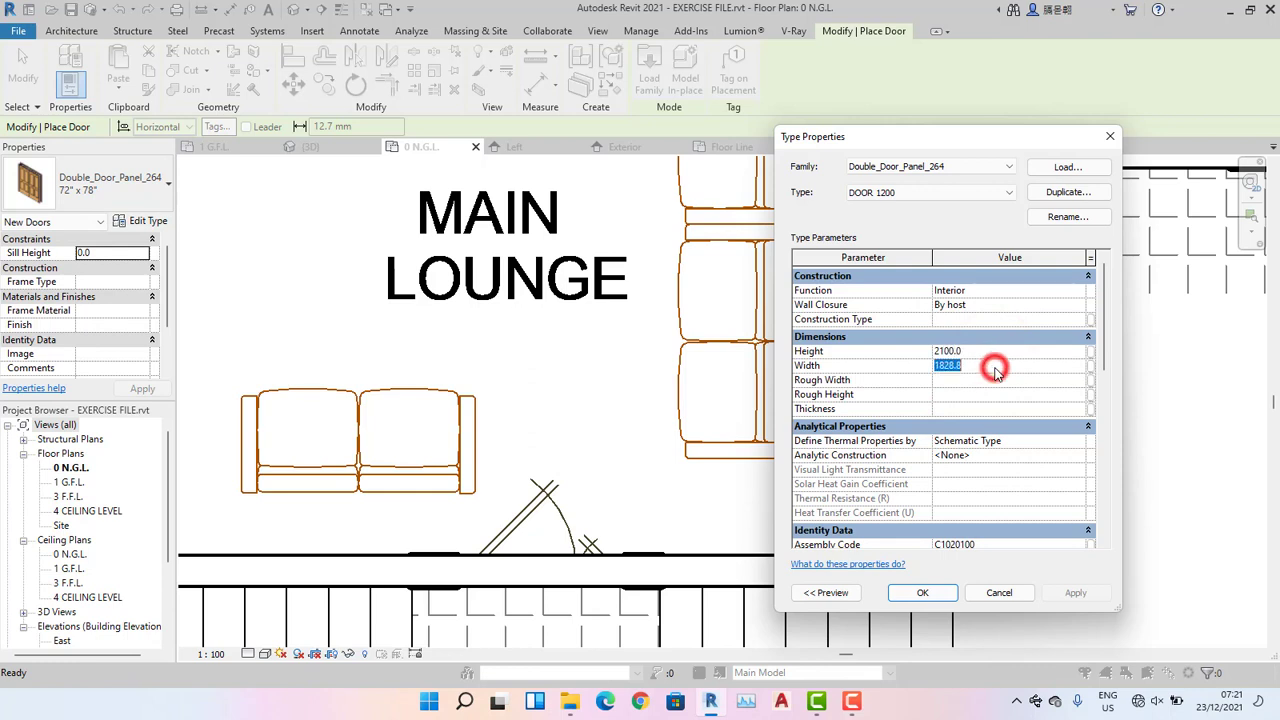
pyautogui.write('1200')
pyautogui.scroll(-6, 995, 374)
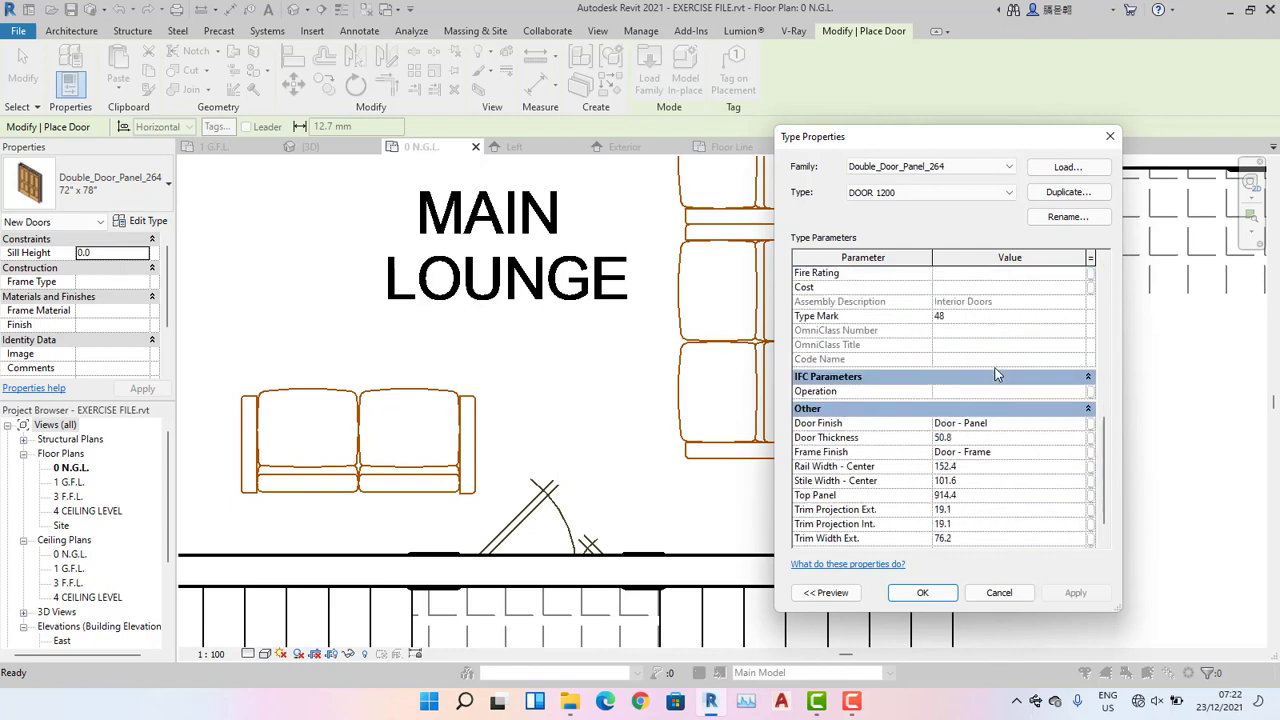
pyautogui.click(946, 595)
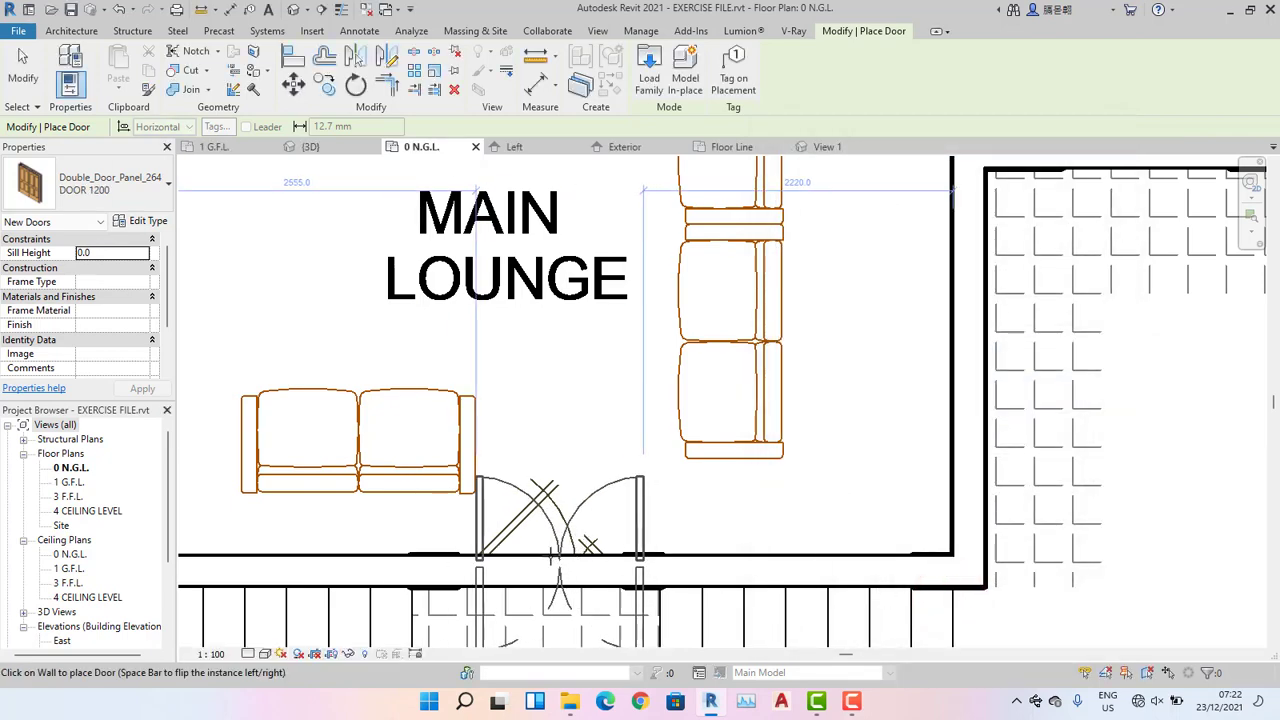
# Place a DOOR 1200 double door centred in the main lounge's front wall, swinging into the lounge.
pyautogui.scroll(-3, 552, 556)
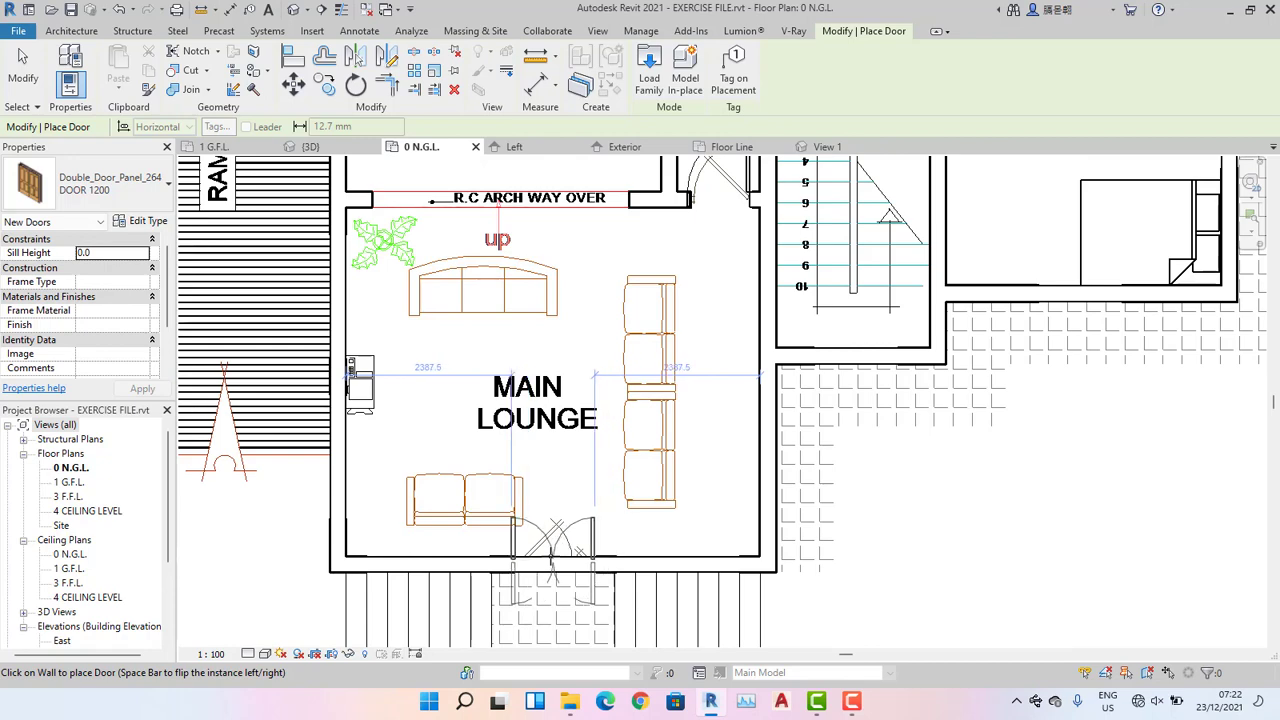
pyautogui.scroll(2, 552, 556)
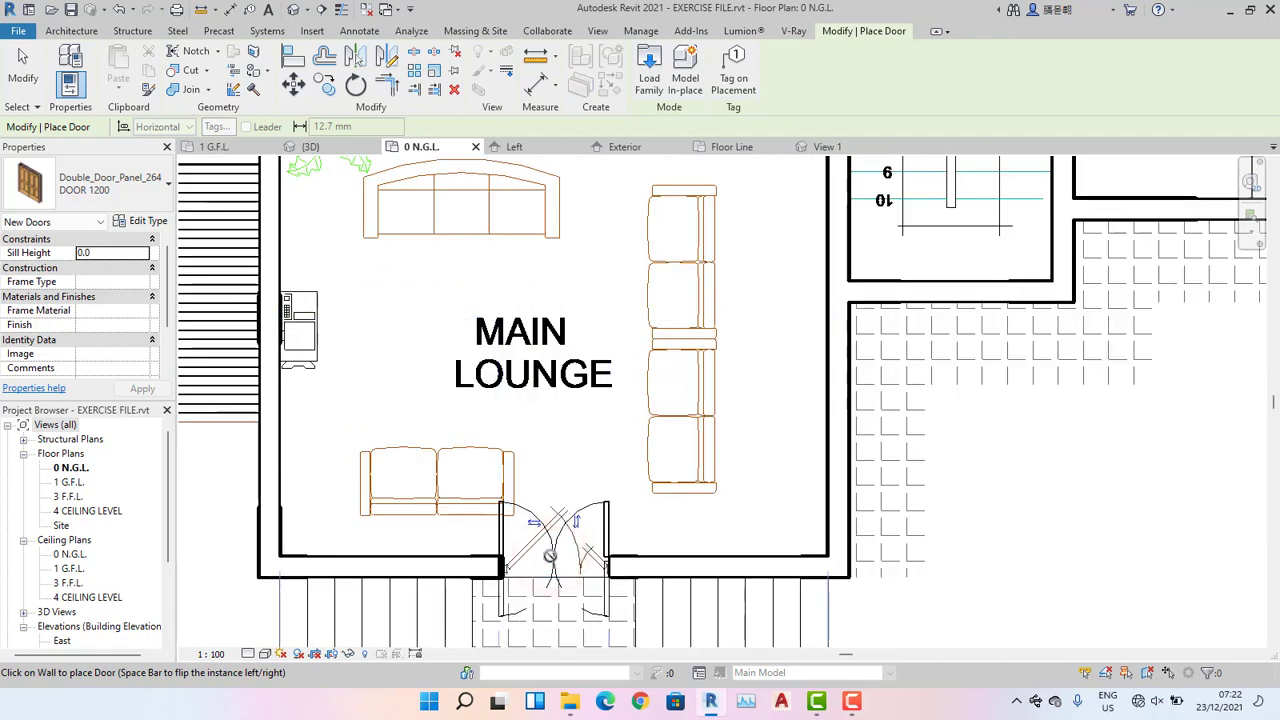
pyautogui.scroll(-2, 552, 556)
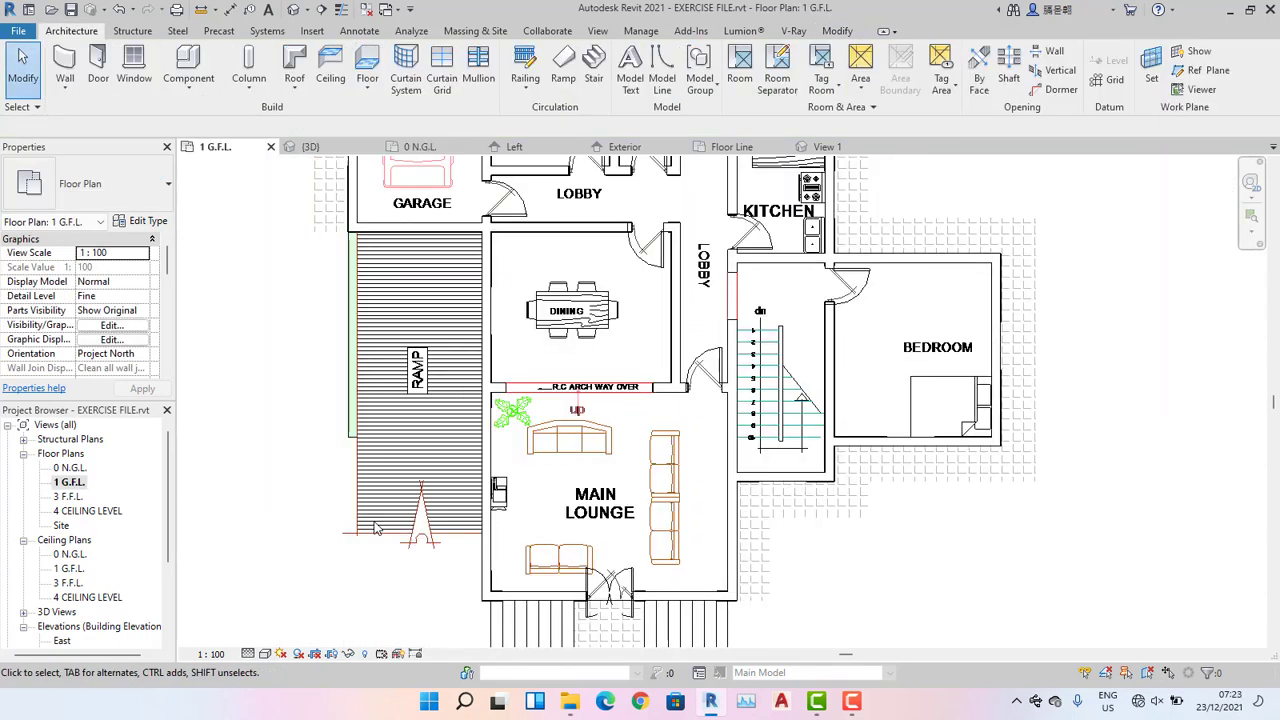
# Inspect the main lounge's entrance door and the ramp side of the house in 3D, and return to the 1 G.F.L. plan.
pyautogui.moveTo(229, 542); pyautogui.dragTo(392, 539, button='middle')
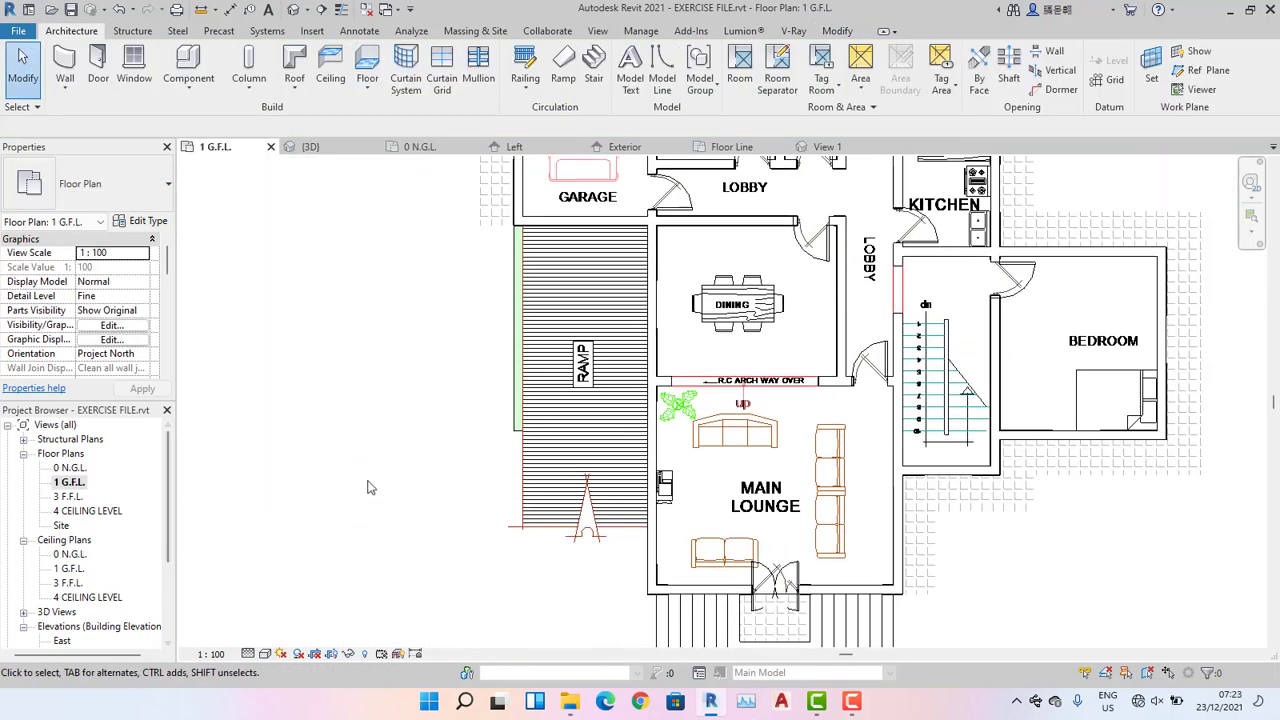
pyautogui.click(293, 9)
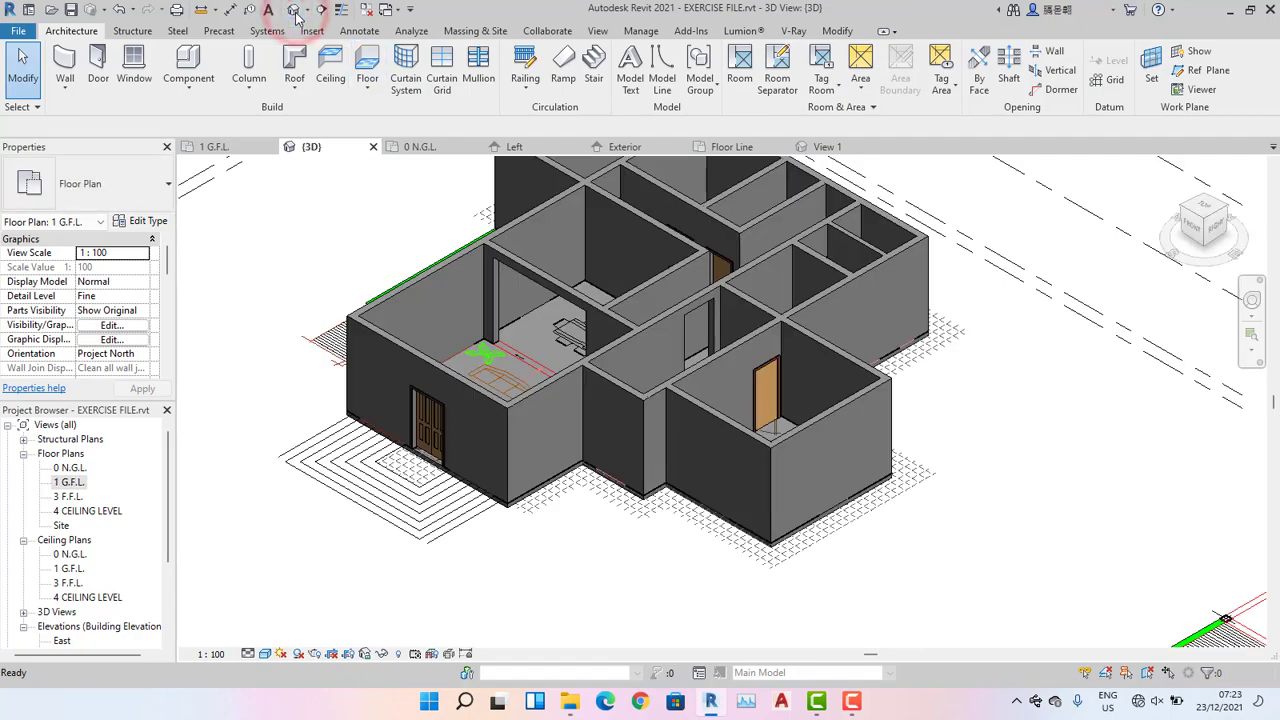
pyautogui.scroll(8, 487, 465)
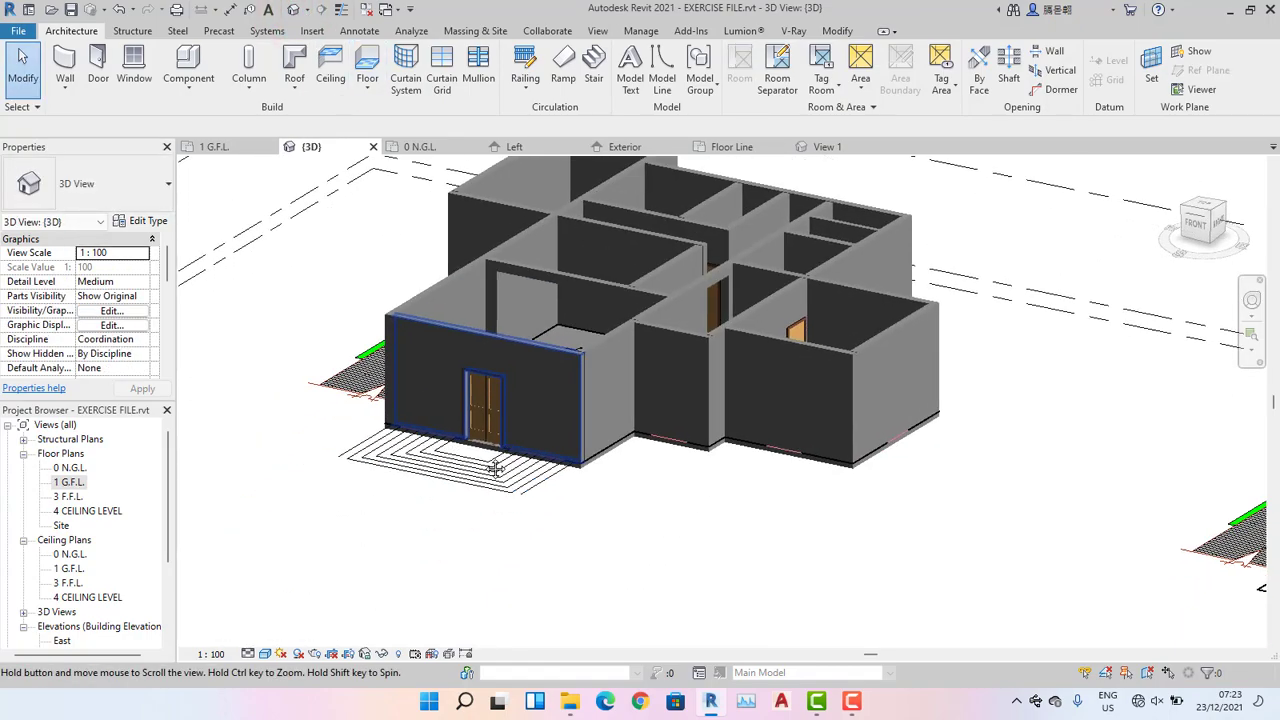
pyautogui.scroll(-5, 484, 463)
pyautogui.keyDown('shift'); pyautogui.moveTo(485, 465); pyautogui.dragTo(483, 491, button='middle'); pyautogui.keyUp('shift')
pyautogui.moveTo(503, 640); pyautogui.dragTo(489, 526, button='middle')
pyautogui.scroll(5, 489, 526)
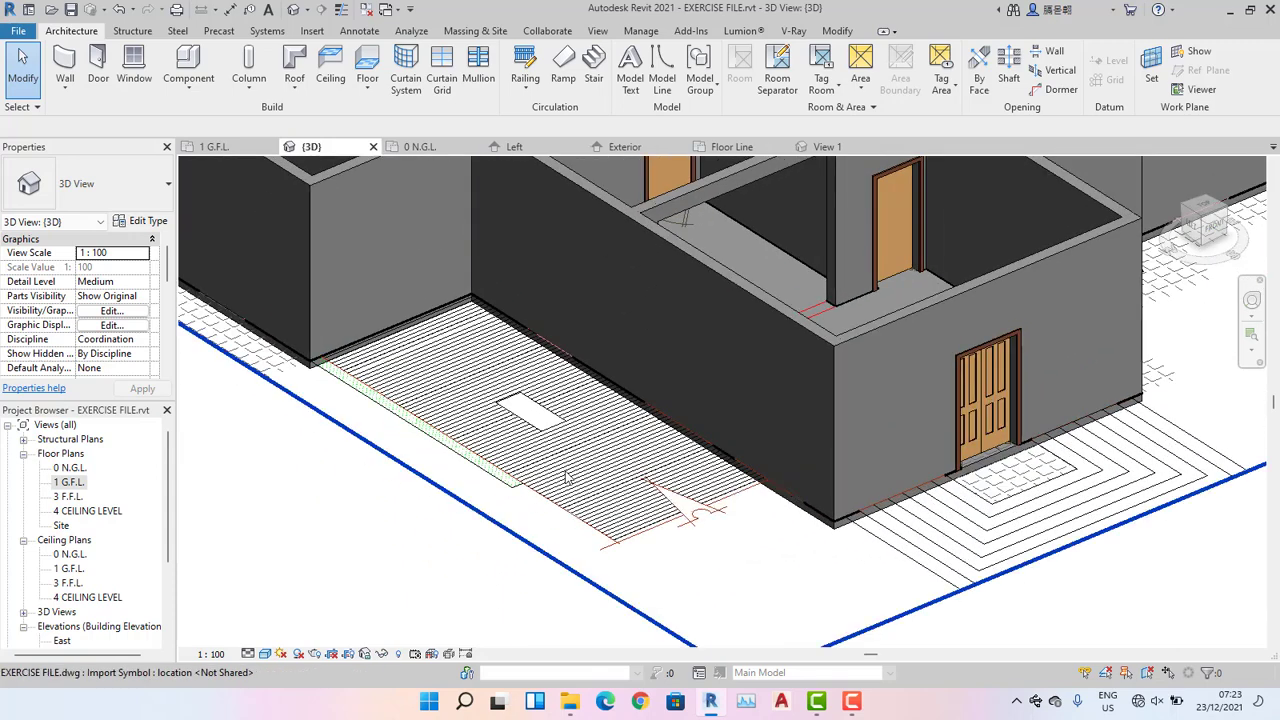
pyautogui.doubleClick(76, 484)
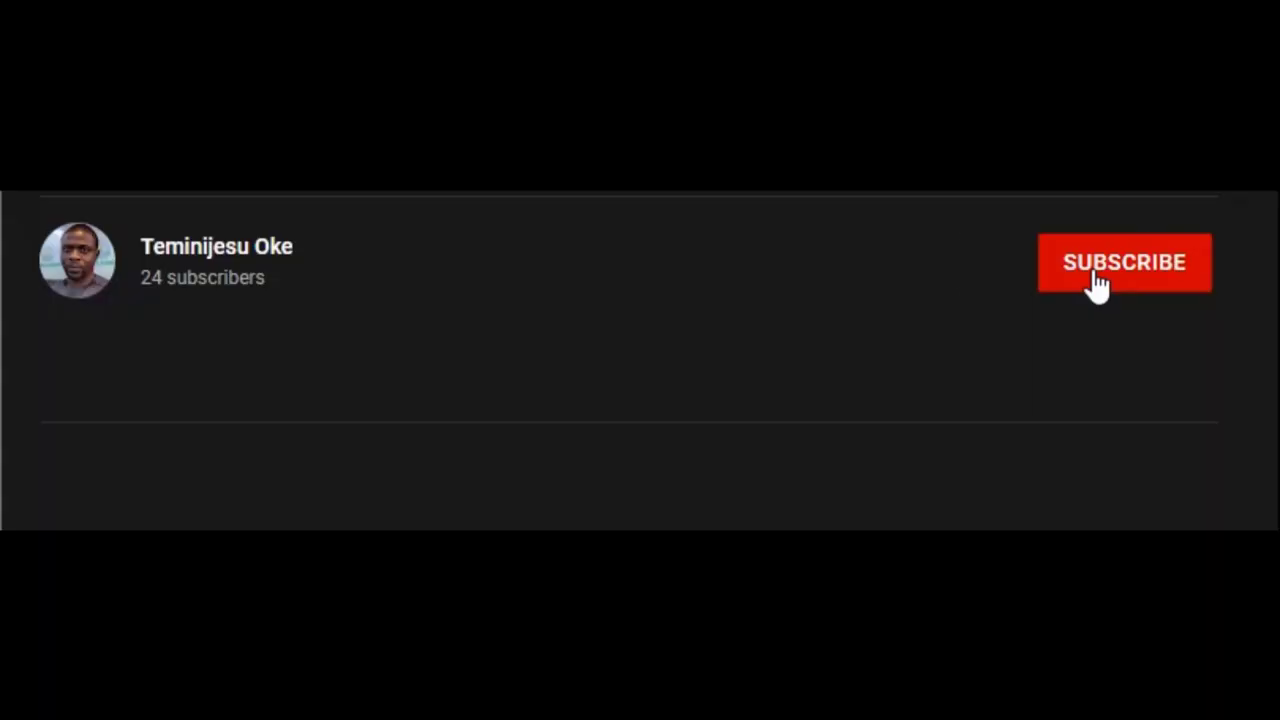